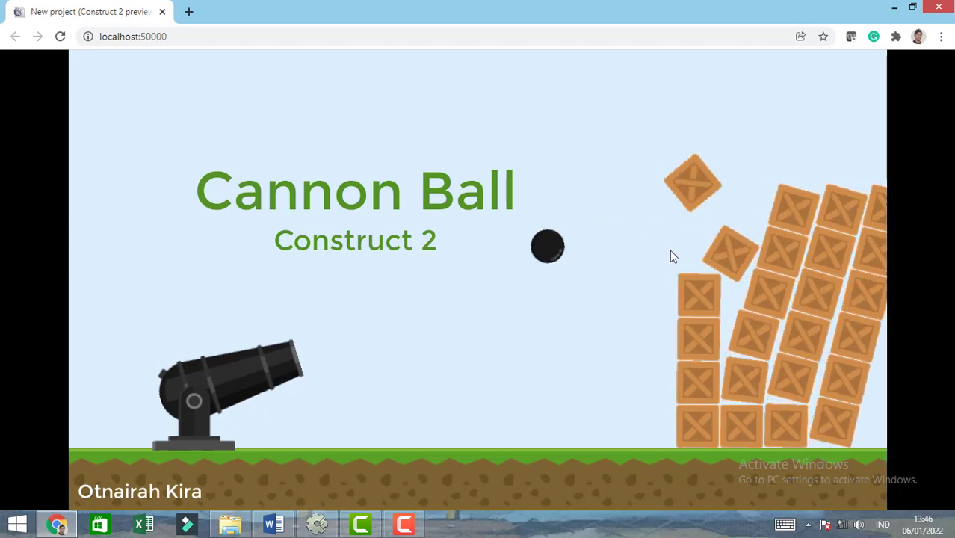
# - Test the cannon game preview by firing balls at the crates and other spots, and close the preview
pyautogui.click(675, 268)
pyautogui.click(686, 310)
pyautogui.click(695, 359)
pyautogui.click(706, 396)
pyautogui.click(720, 422)
pyautogui.click(736, 416)
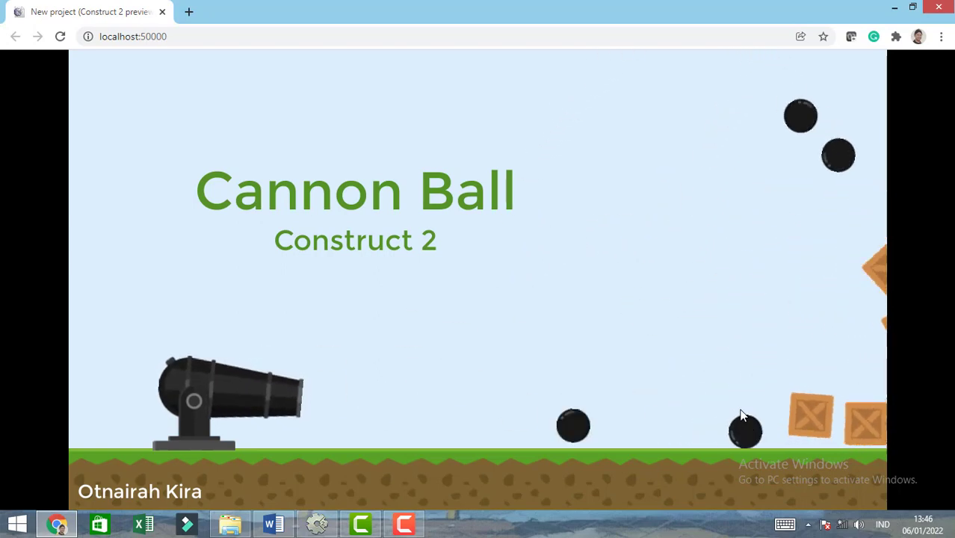
pyautogui.click(672, 276)
pyautogui.click(553, 225)
pyautogui.click(226, 230)
pyautogui.click(250, 228)
pyautogui.click(321, 238)
pyautogui.click(352, 247)
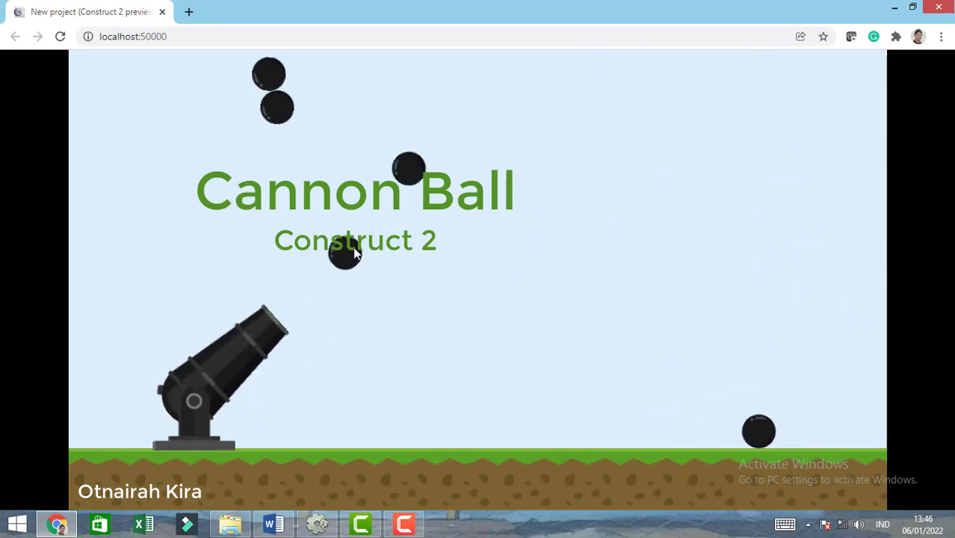
pyautogui.click(340, 226)
pyautogui.click(404, 266)
pyautogui.click(439, 305)
pyautogui.click(329, 277)
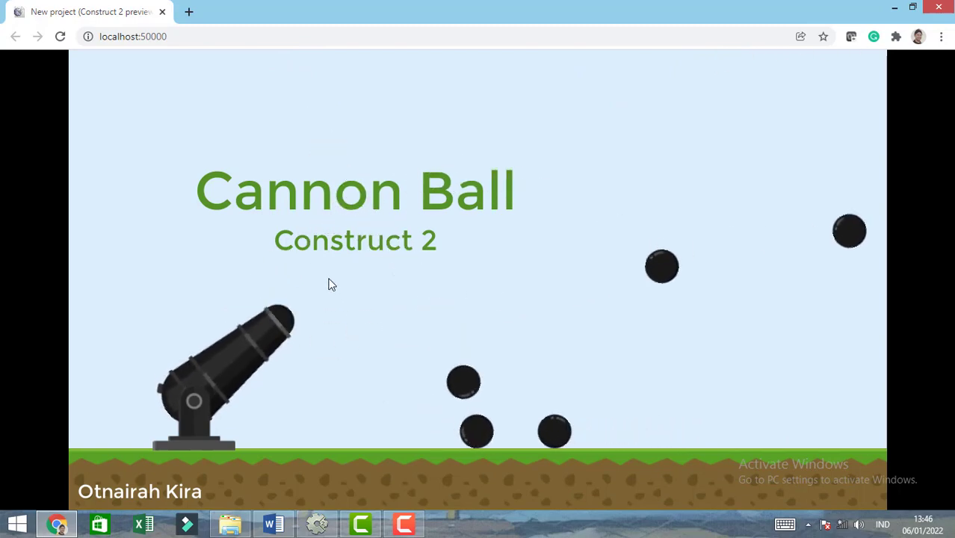
pyautogui.click(302, 245)
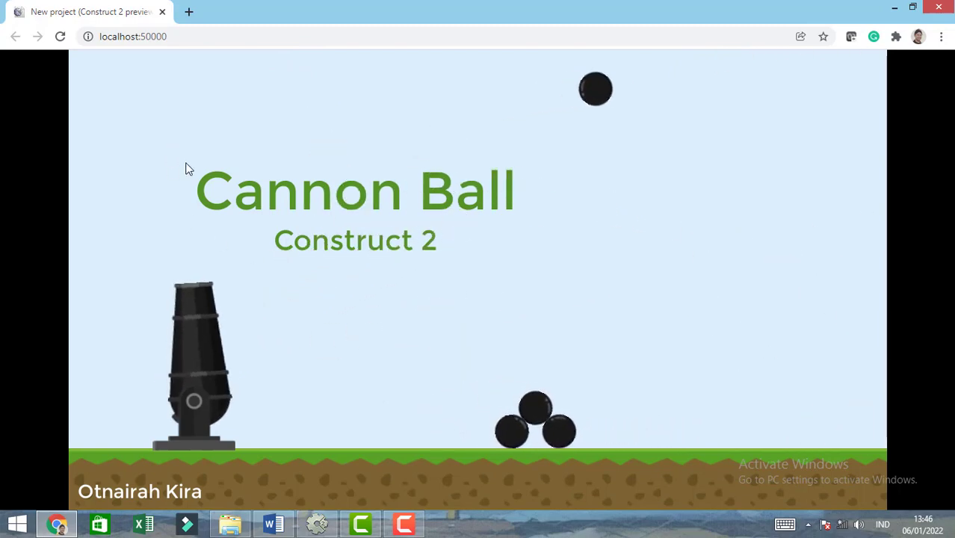
pyautogui.click(162, 12)
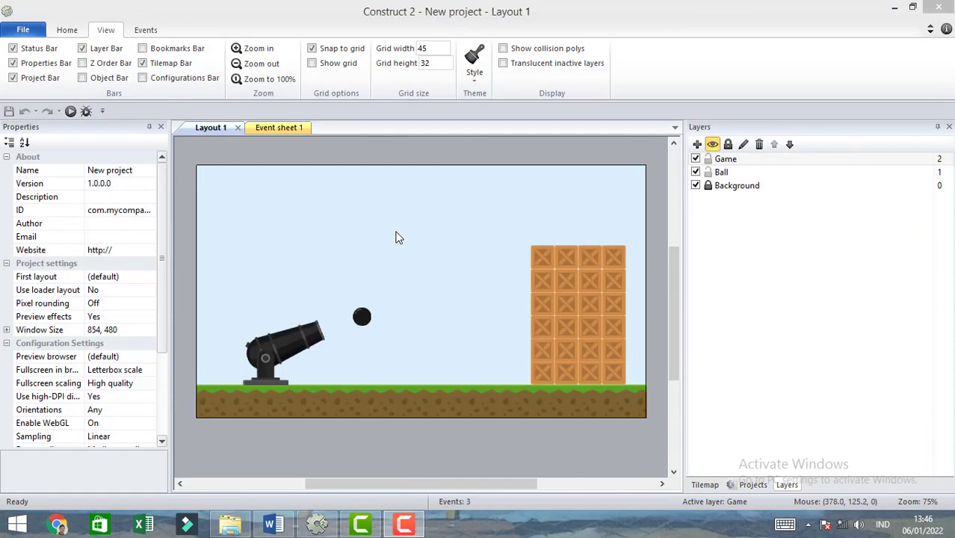
# - Close the open cannon project and create a new empty project with default settings
pyautogui.click(24, 31)
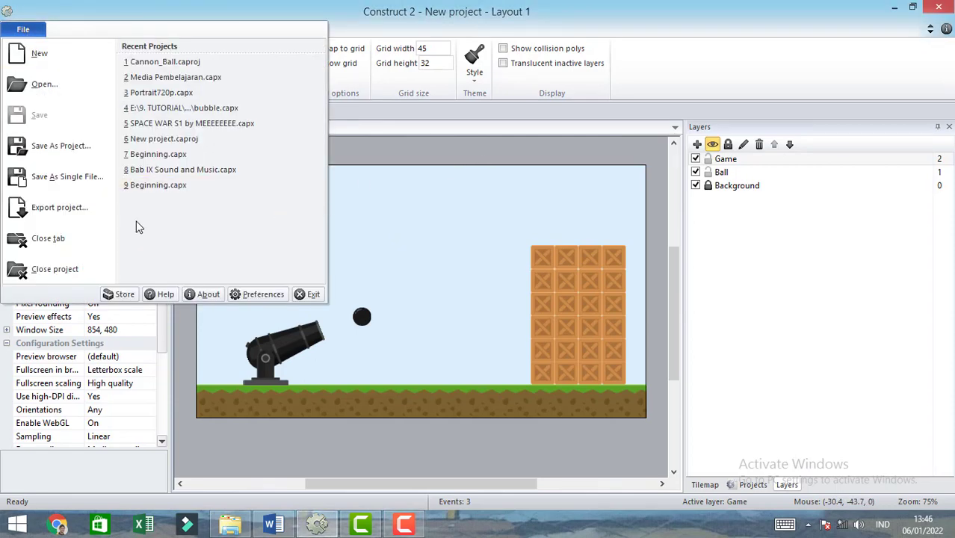
pyautogui.click(52, 271)
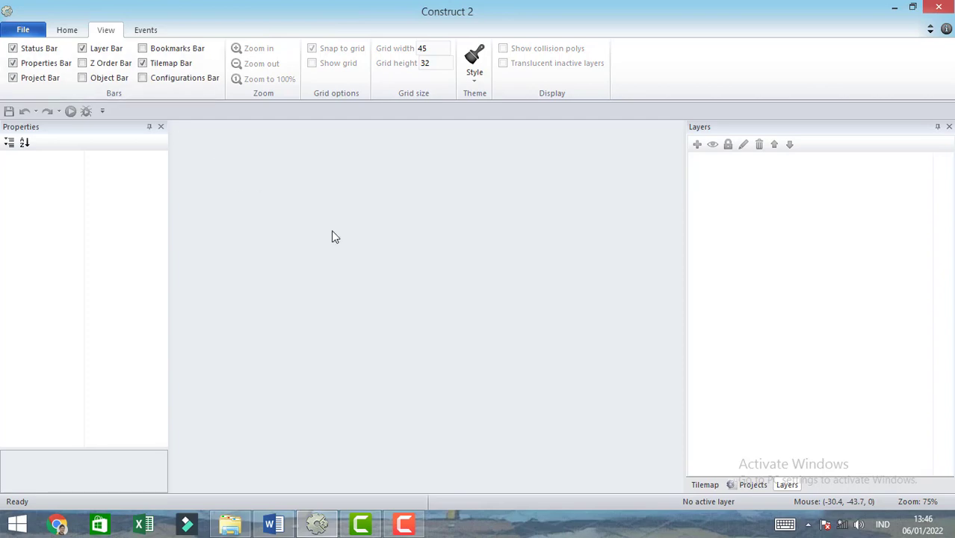
pyautogui.hotkey('ctrl', 'n')
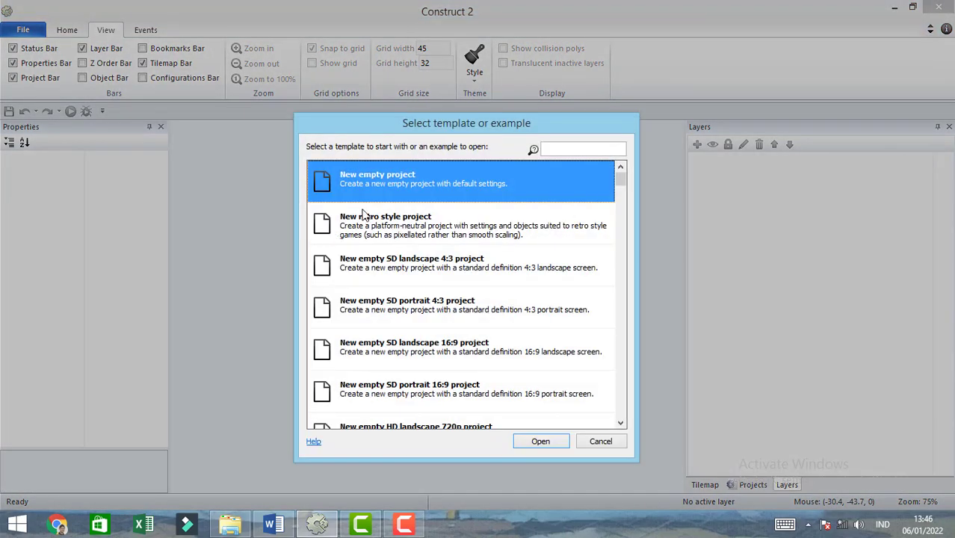
pyautogui.doubleClick(367, 185)
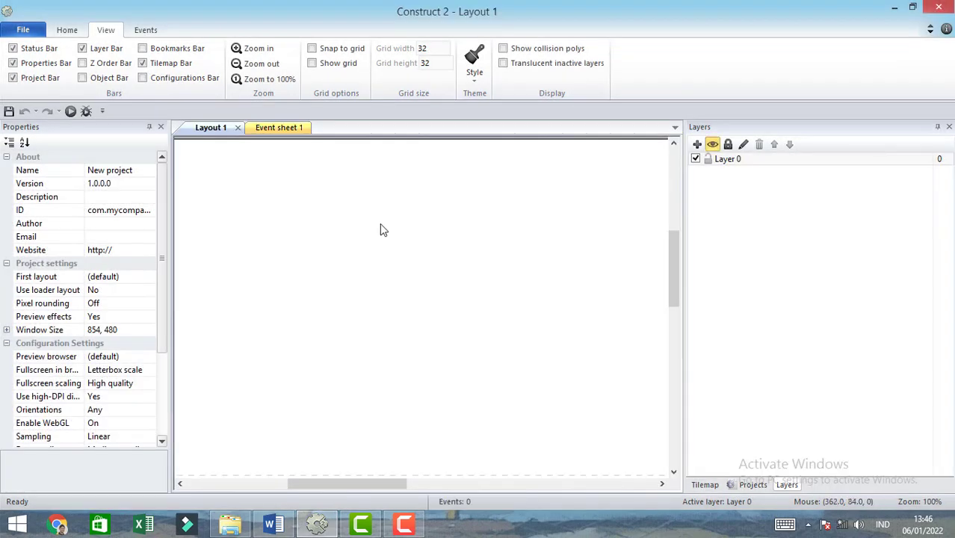
# - Copy the project's window size into the layout size so that Layout 1 measures 854, 480
pyautogui.keyDown('ctrl'); pyautogui.scroll(-4, 397, 309); pyautogui.keyUp('ctrl')
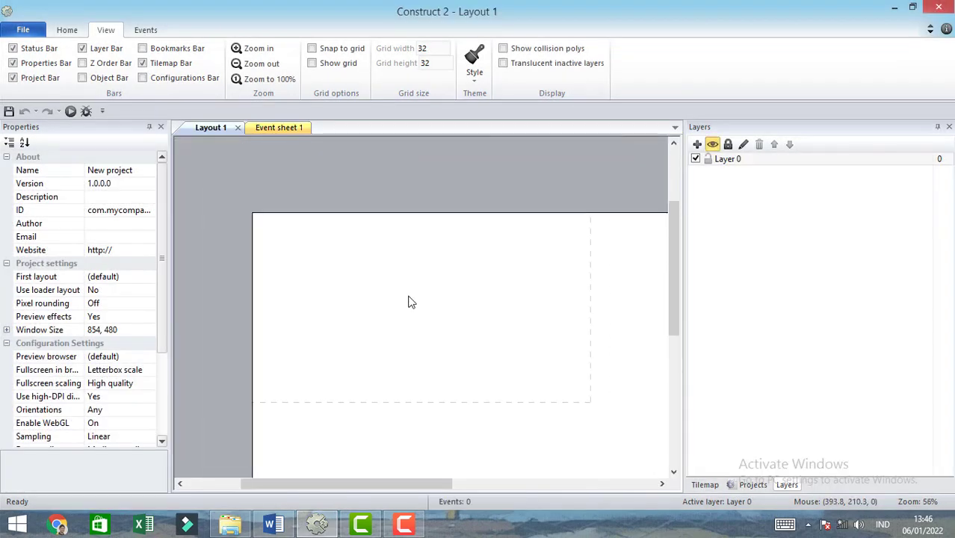
pyautogui.click(125, 330)
pyautogui.hotkey('ctrl', 'c')
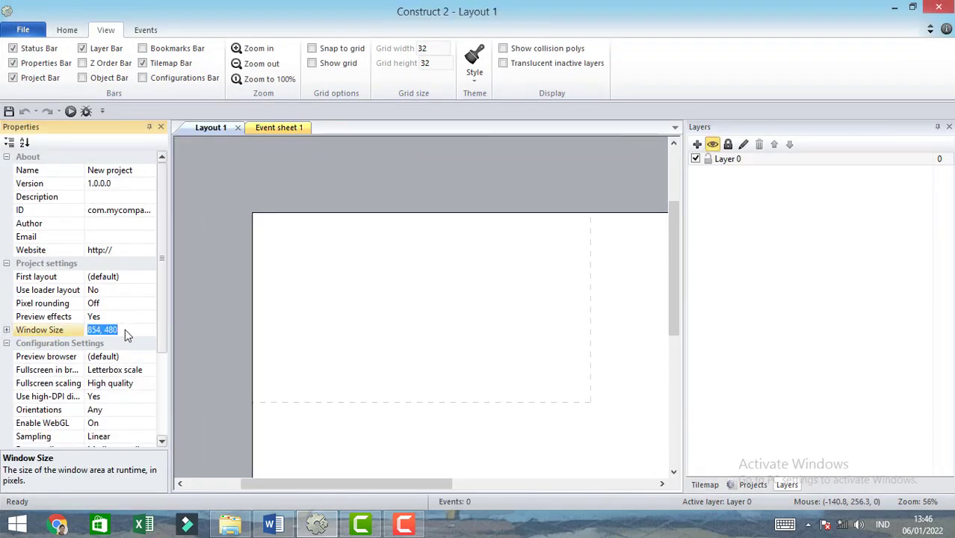
pyautogui.click(294, 317)
pyautogui.click(127, 231)
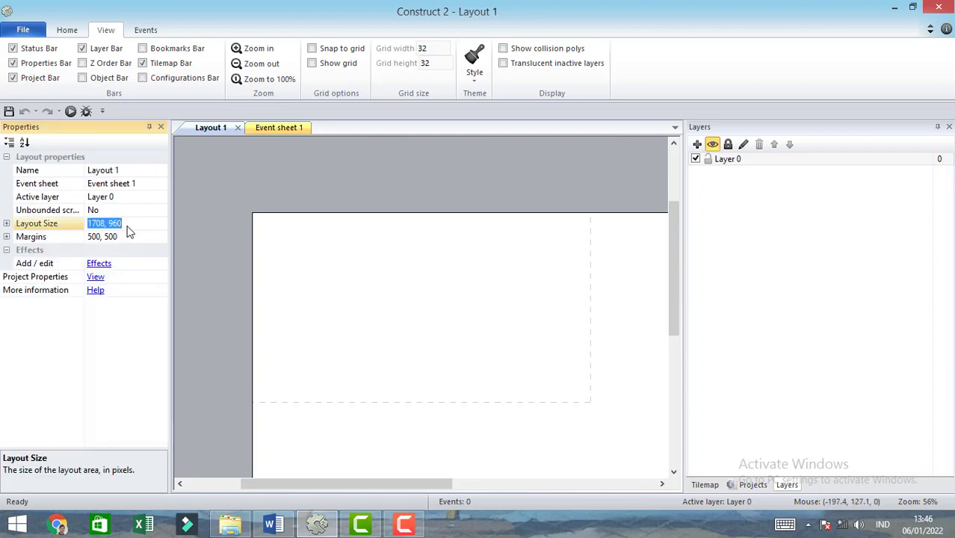
pyautogui.hotkey('ctrl', 'v')
pyautogui.click(432, 292)
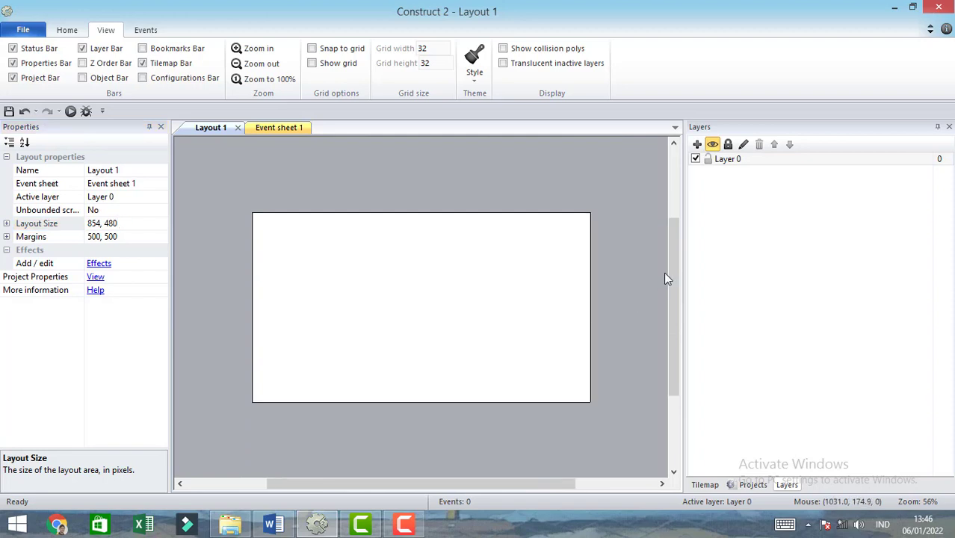
# - Rename Layer 0 as Background
pyautogui.click(742, 161)
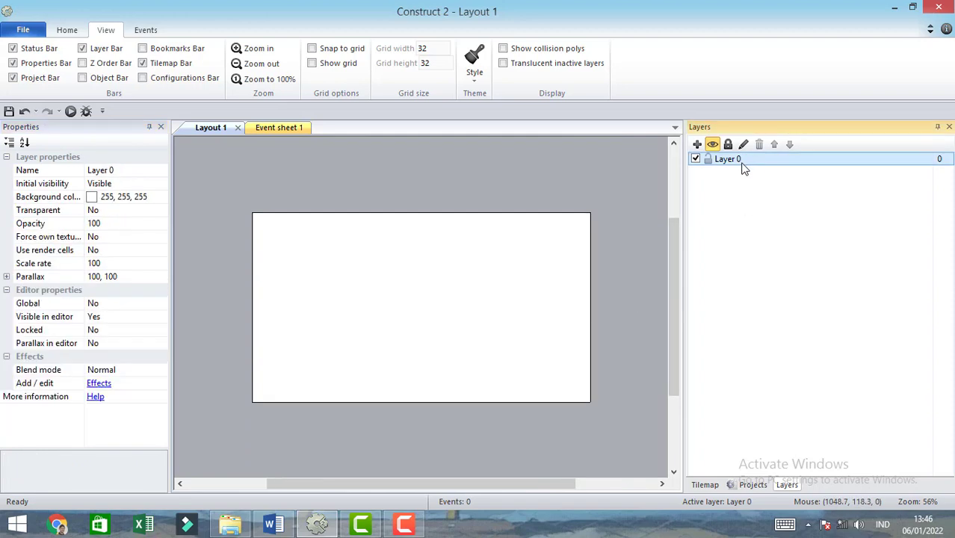
pyautogui.click(745, 145)
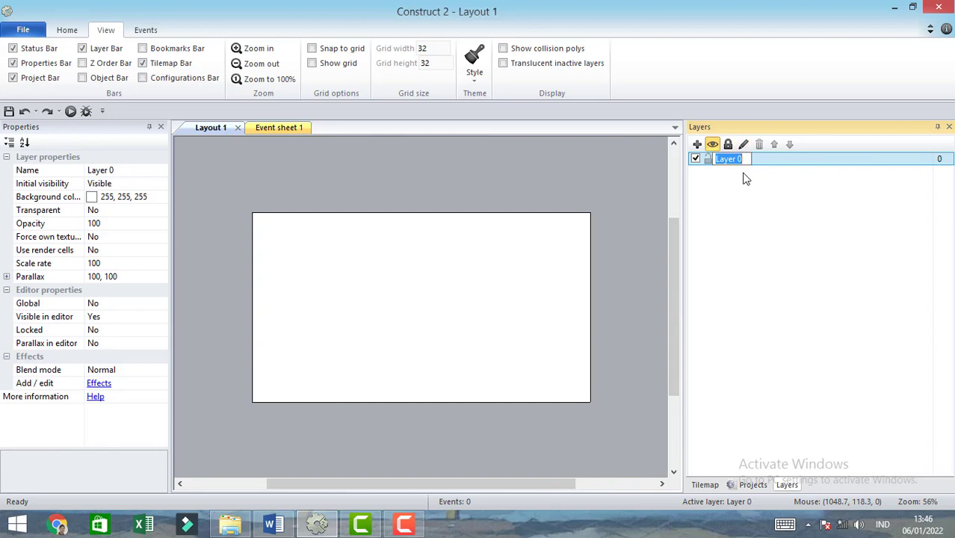
pyautogui.write('Background')
pyautogui.press('Return')
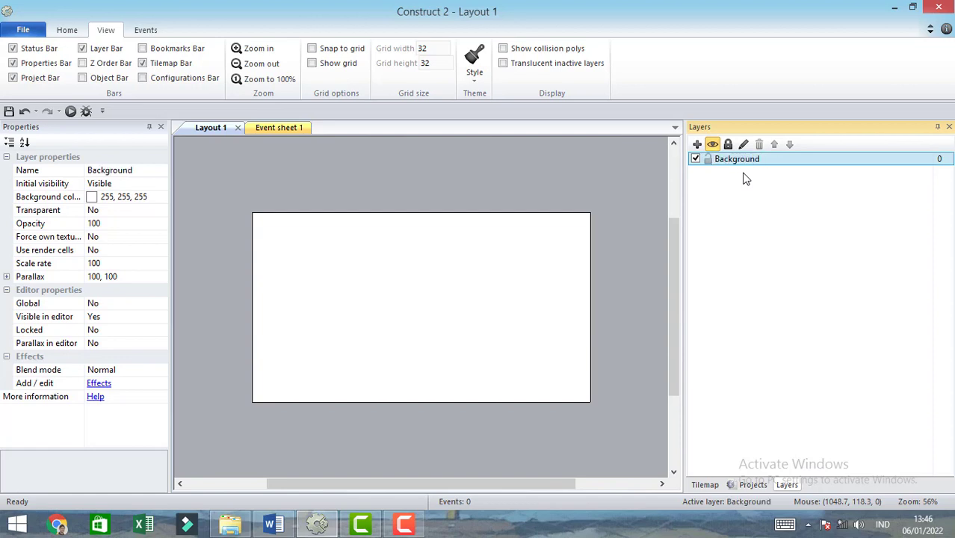
pyautogui.click(552, 196)
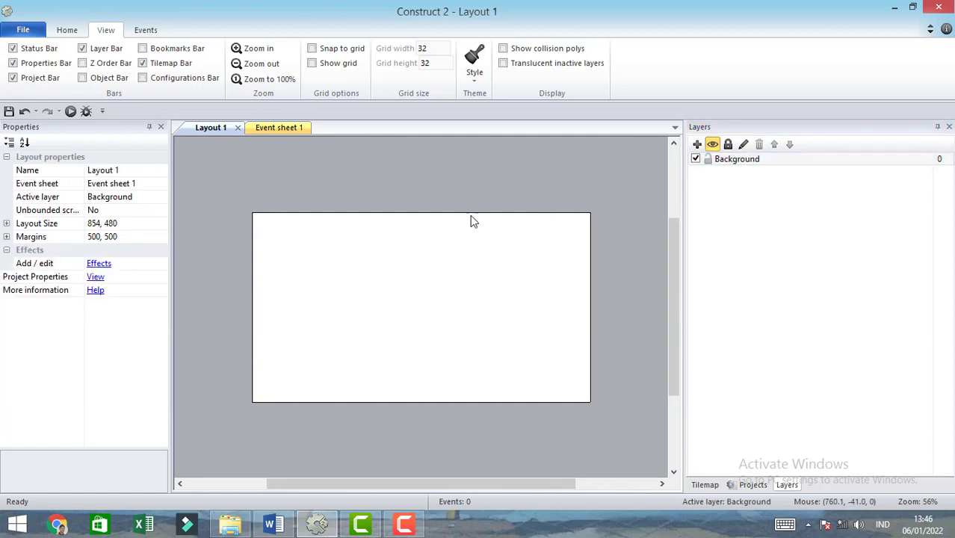
# - In File Explorer, open the PNG folder inside Asset Cannon Ball and bring background.png into the layout as a sprite
pyautogui.click(230, 524)
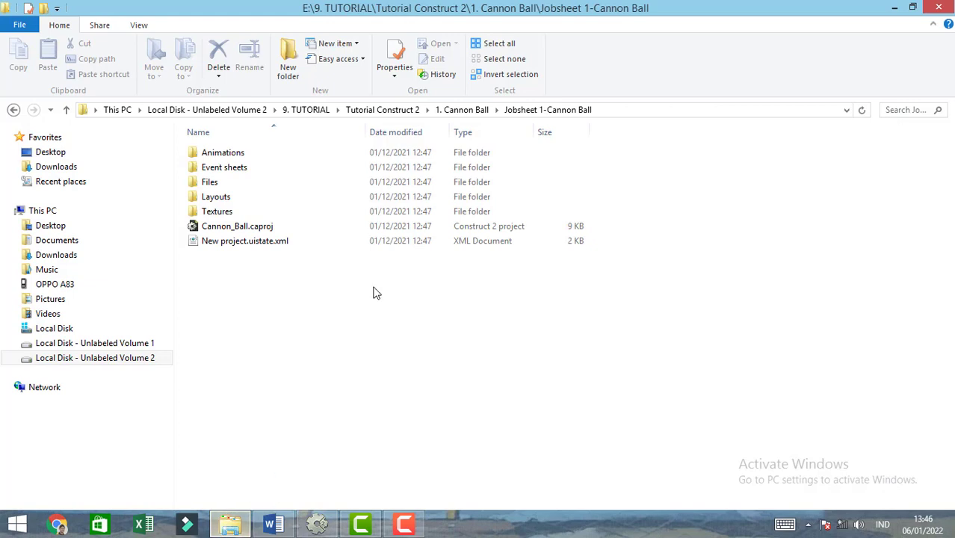
pyautogui.click(461, 110)
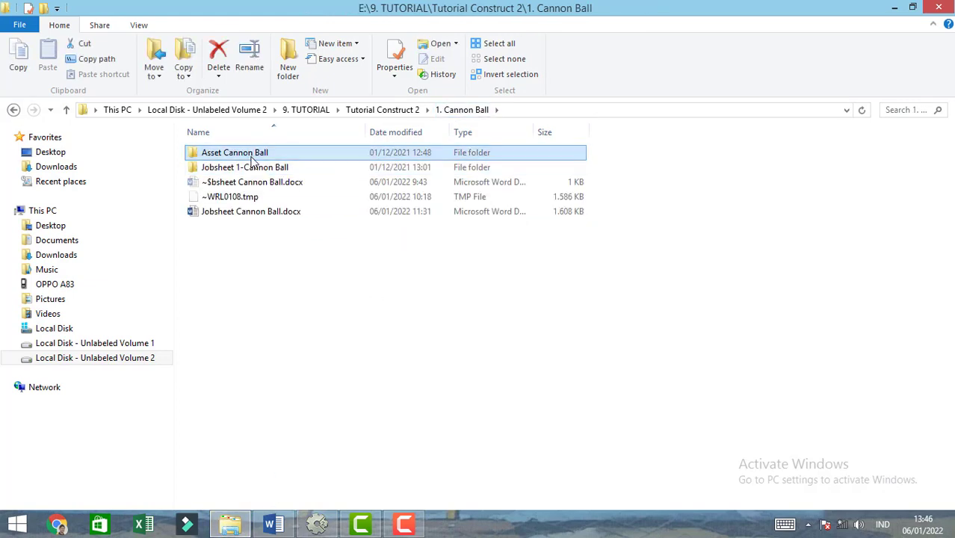
pyautogui.doubleClick(252, 157)
pyautogui.doubleClick(232, 153)
pyautogui.moveTo(214, 180); pyautogui.dragTo(386, 294)
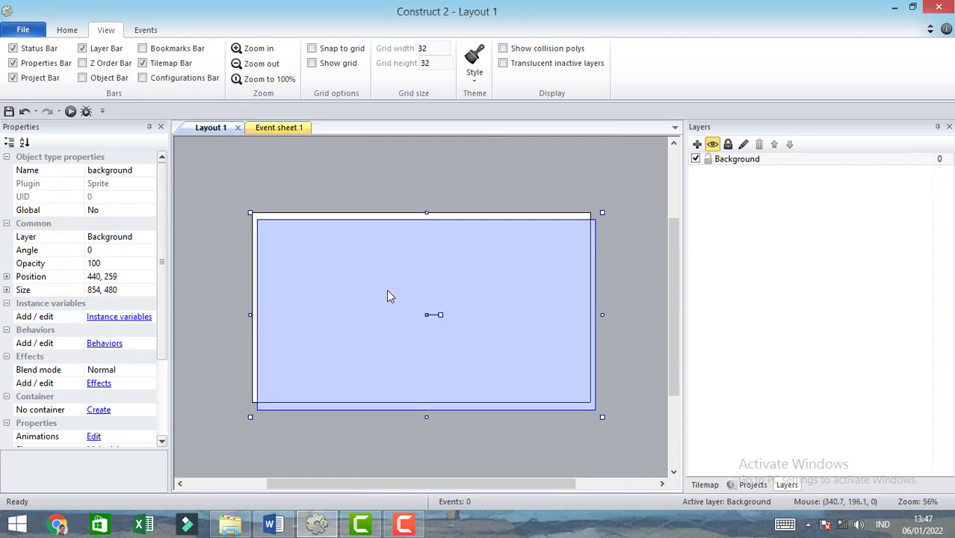
# - Set the background sprite's position to 427, 240 so that it covers the layout
pyautogui.click(120, 276)
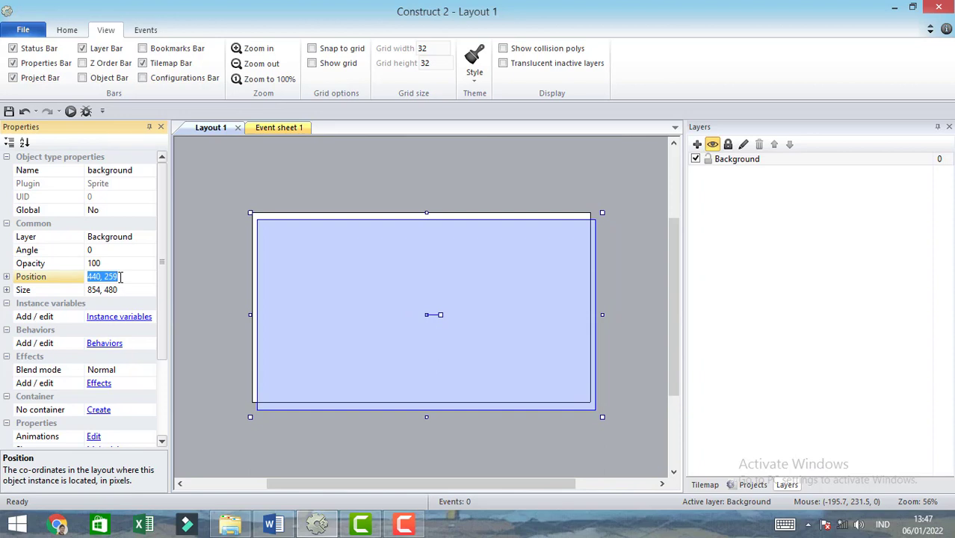
pyautogui.write('427,240')
pyautogui.press('Return')
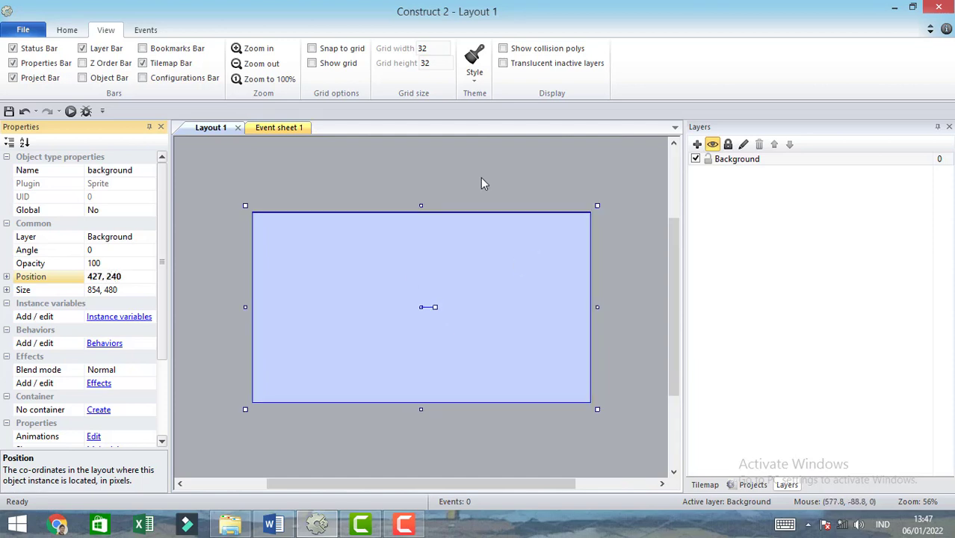
pyautogui.click(481, 179)
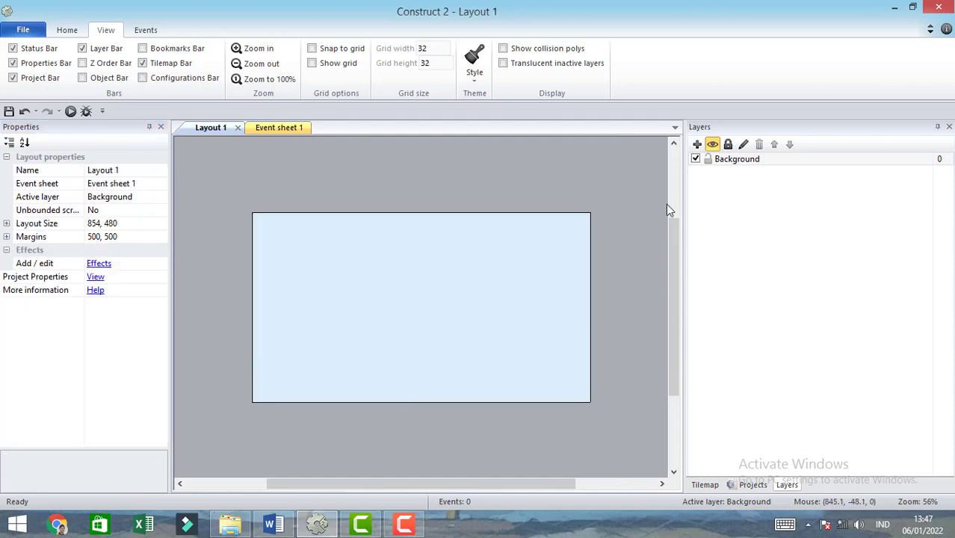
# - Lock the Background layer and add a new layer named Game above it
pyautogui.click(725, 161)
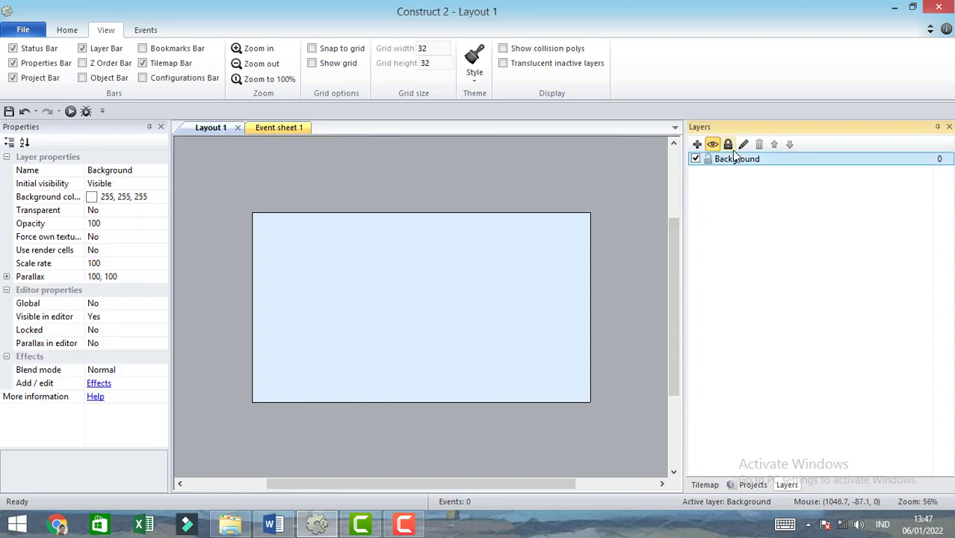
pyautogui.click(730, 147)
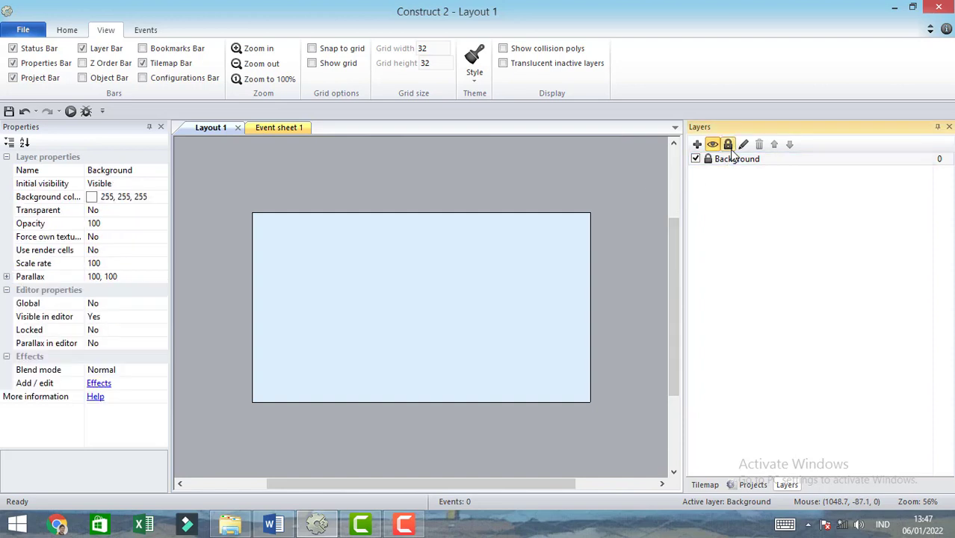
pyautogui.click(696, 145)
pyautogui.click(727, 161)
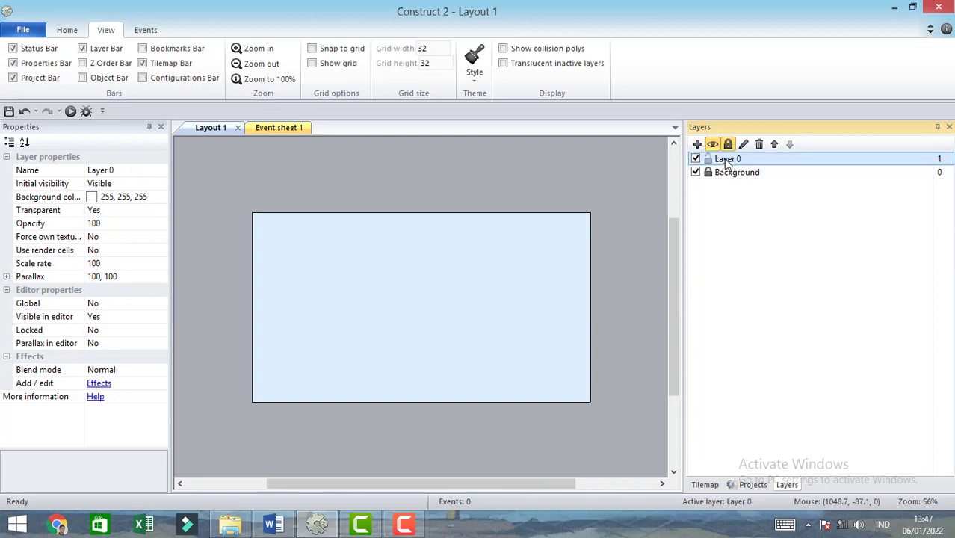
pyautogui.click(744, 145)
pyautogui.write('Game')
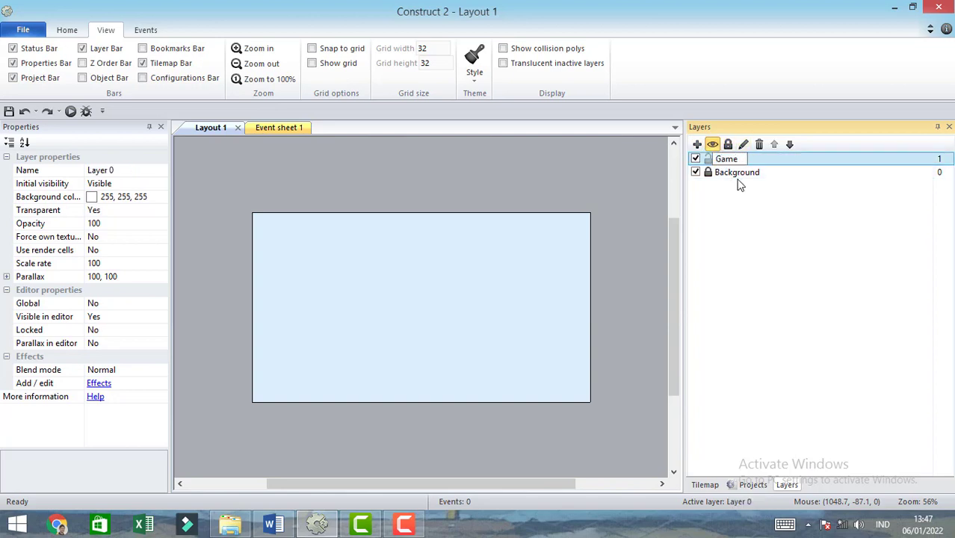
pyautogui.press('Return')
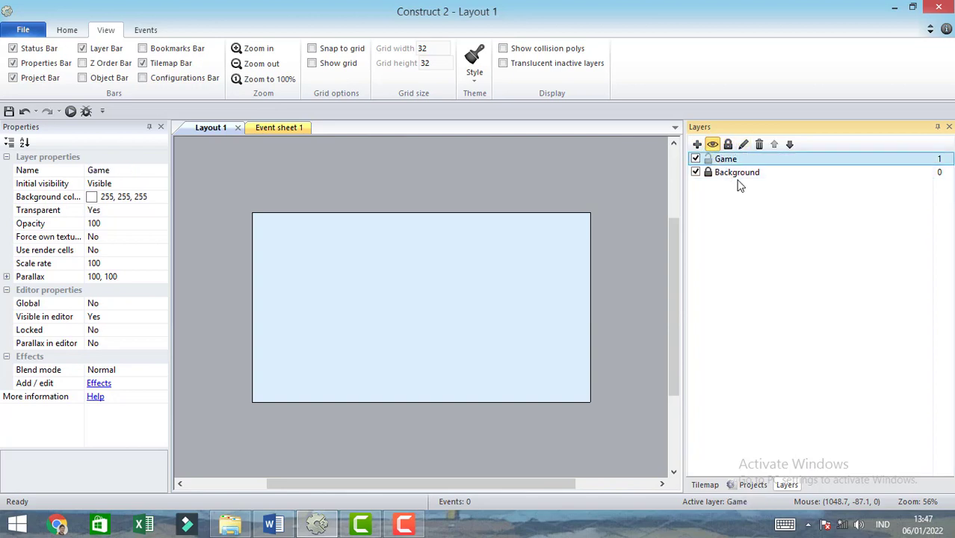
pyautogui.click(651, 243)
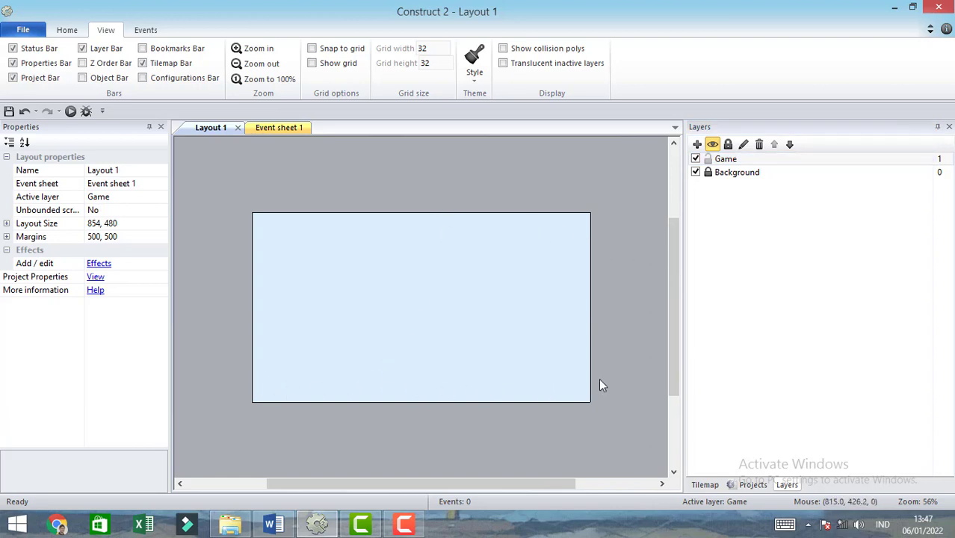
# - Insert a Tiled Background object on the Game layer and load ground.png as its image
pyautogui.doubleClick(349, 206)
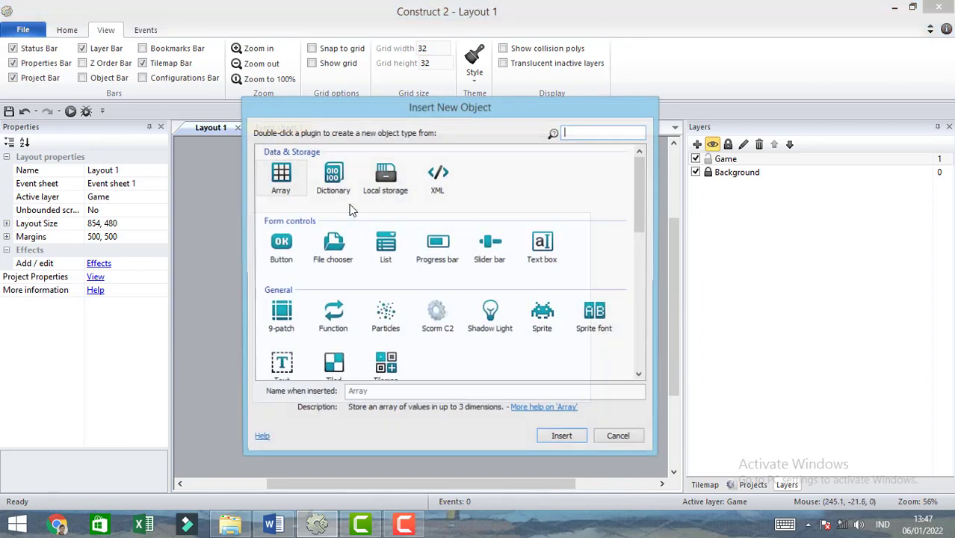
pyautogui.moveTo(640, 186); pyautogui.dragTo(638, 217)
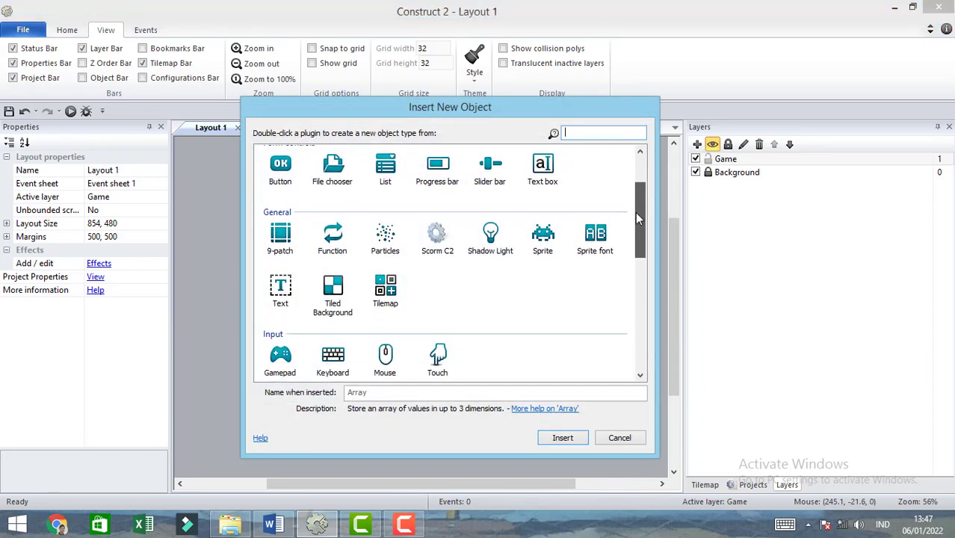
pyautogui.doubleClick(334, 293)
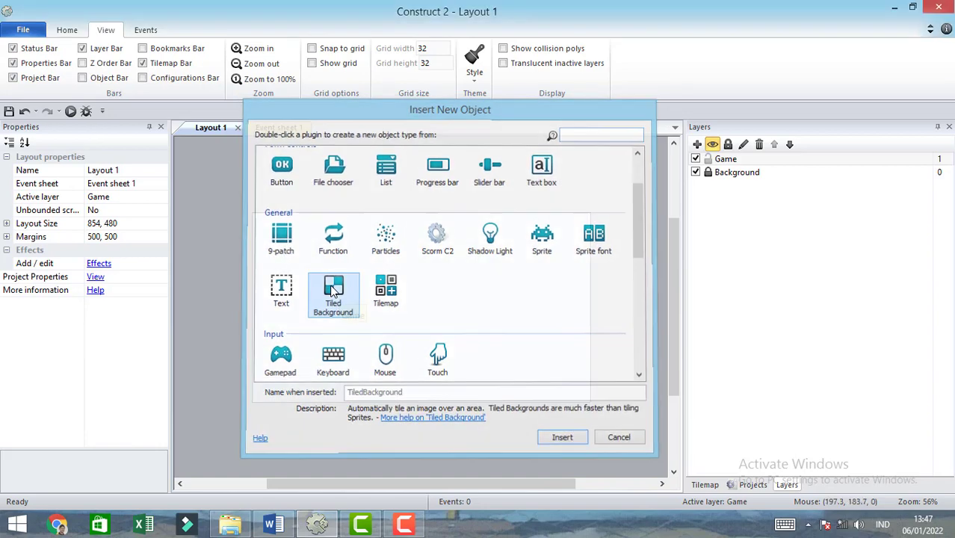
pyautogui.click(375, 282)
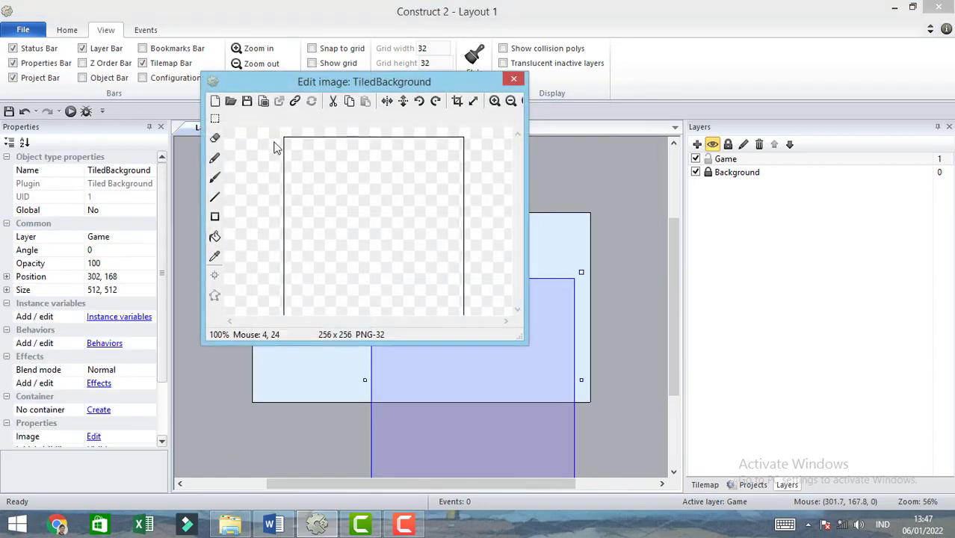
pyautogui.click(231, 100)
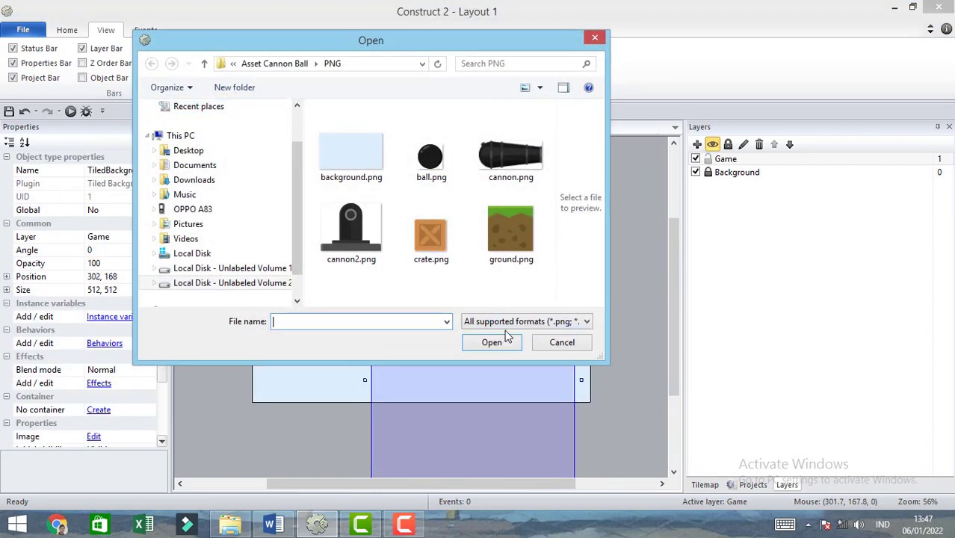
pyautogui.click(518, 243)
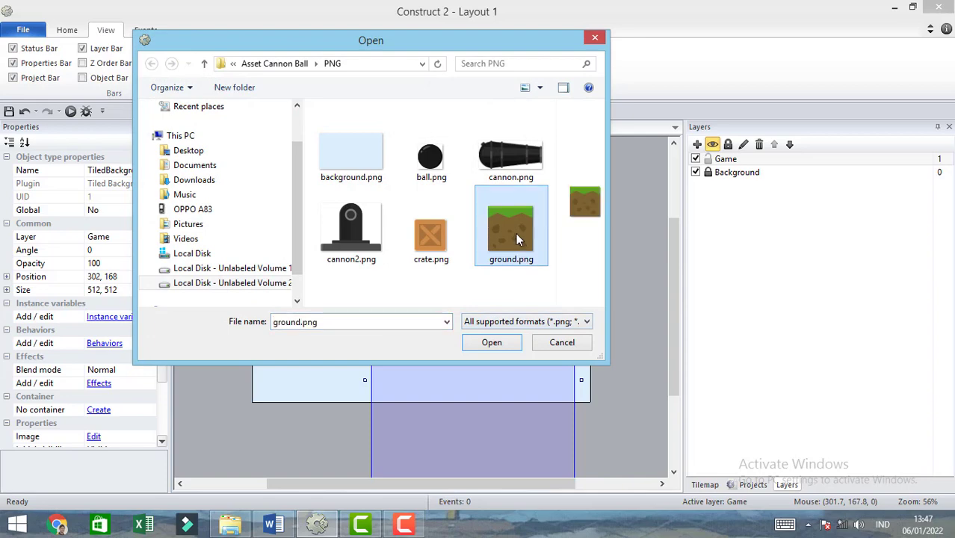
pyautogui.doubleClick(515, 233)
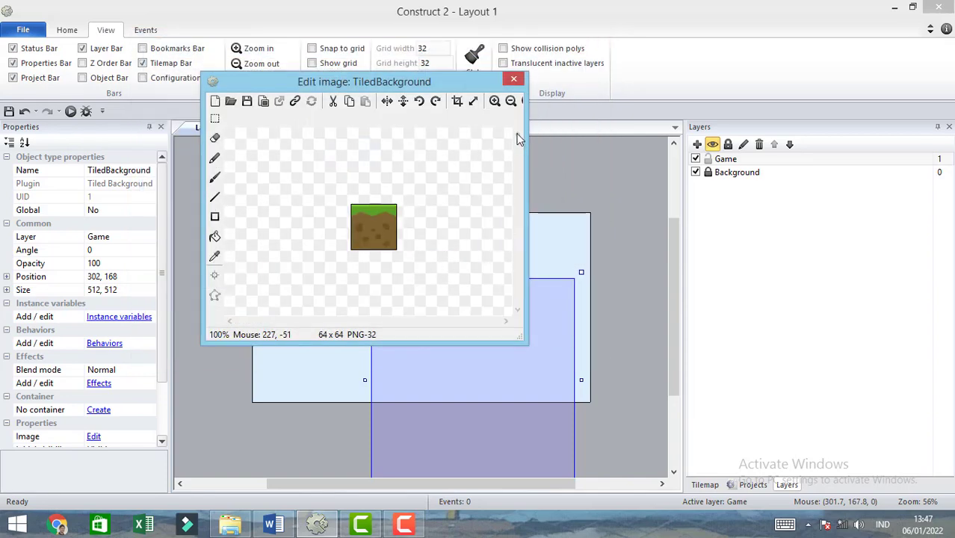
pyautogui.click(513, 81)
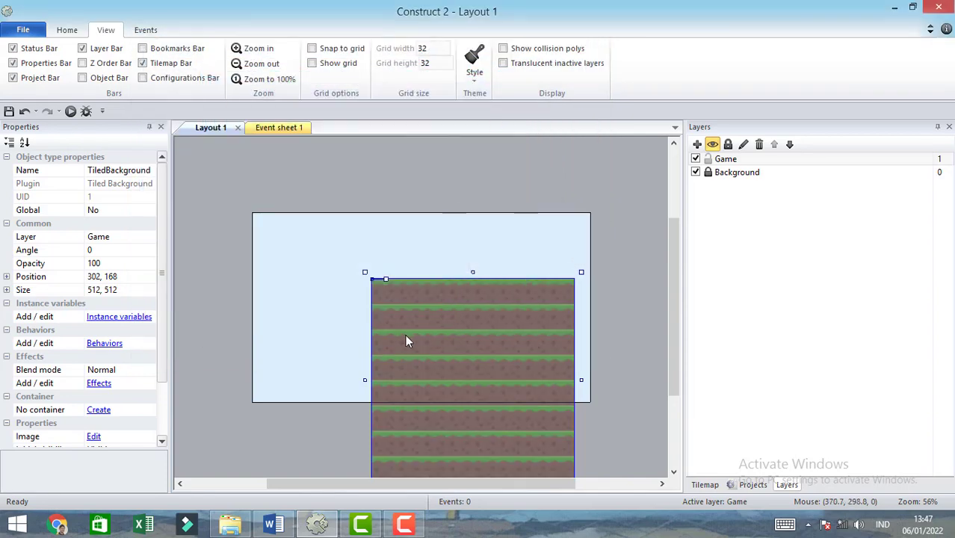
# - Set the ground's height to 66 and fit it along the layout's lower edge at about 1, 414, stretched to 854 wide
pyautogui.click(127, 290)
pyautogui.click(125, 290)
pyautogui.doubleClick(111, 290)
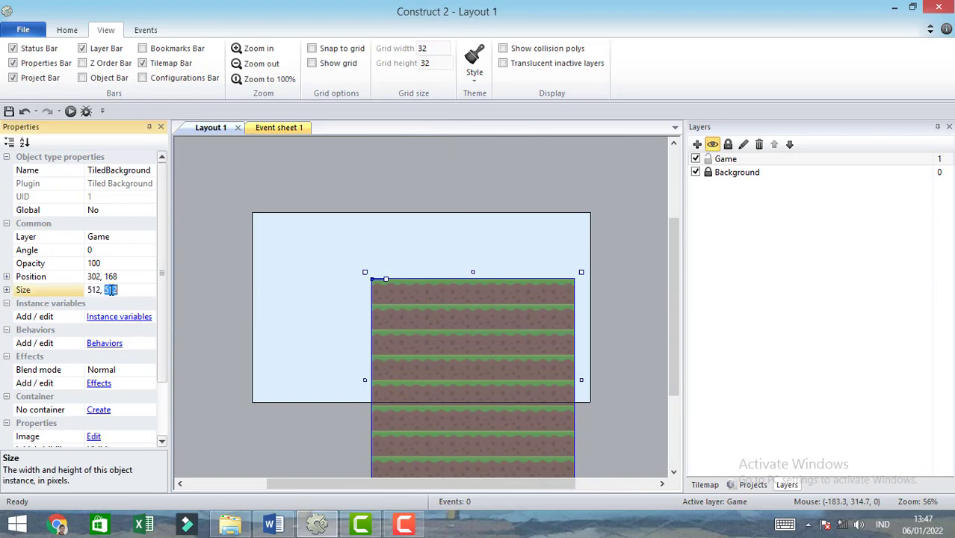
pyautogui.press('Return')
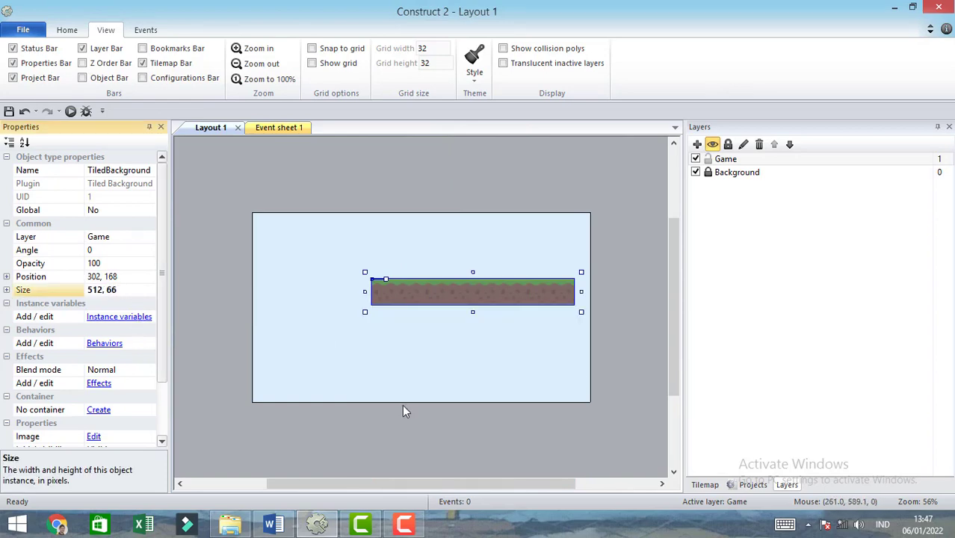
pyautogui.moveTo(430, 283); pyautogui.dragTo(310, 381)
pyautogui.moveTo(462, 389); pyautogui.dragTo(597, 392)
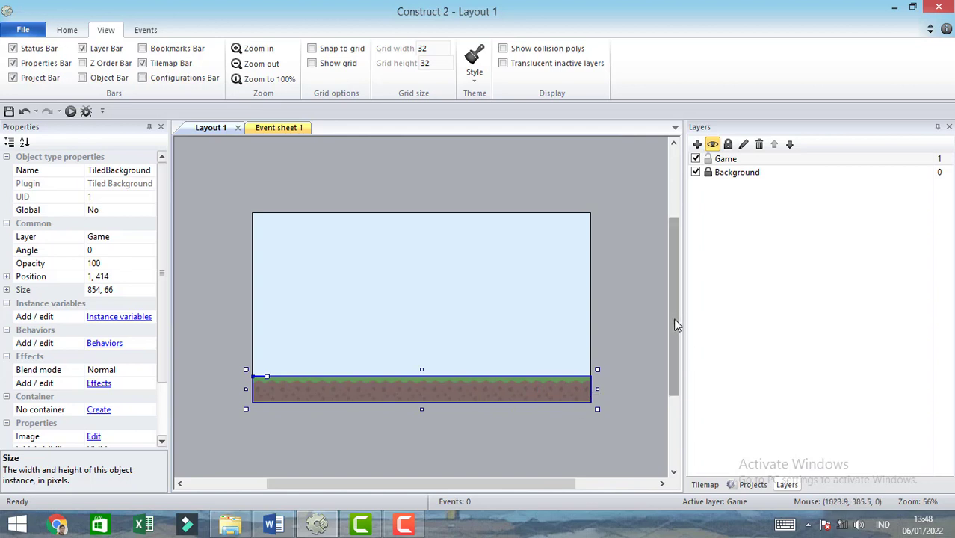
# - Add the Physics behavior to the ground tiled background
pyautogui.moveTo(673, 317); pyautogui.dragTo(673, 344)
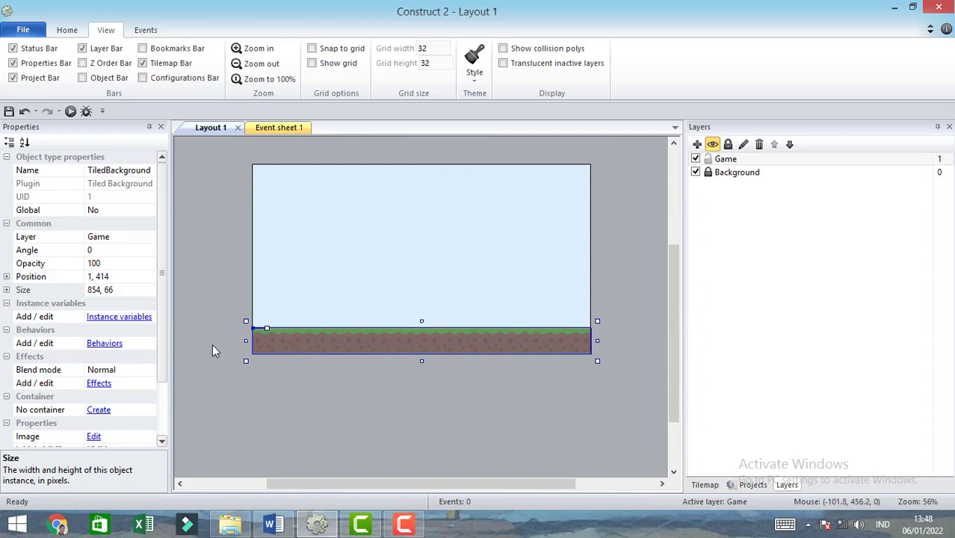
pyautogui.click(105, 344)
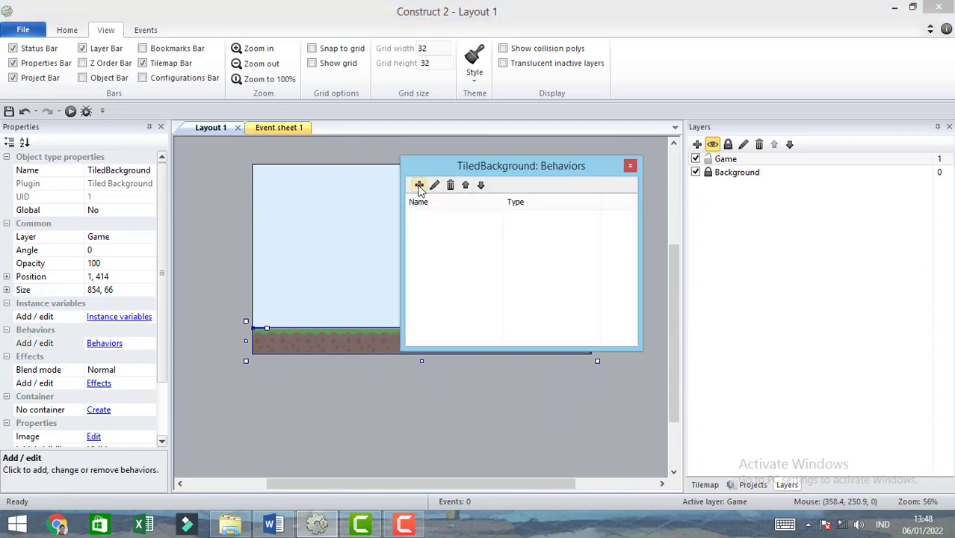
pyautogui.click(417, 188)
pyautogui.moveTo(688, 233); pyautogui.dragTo(687, 329)
pyautogui.click(408, 331)
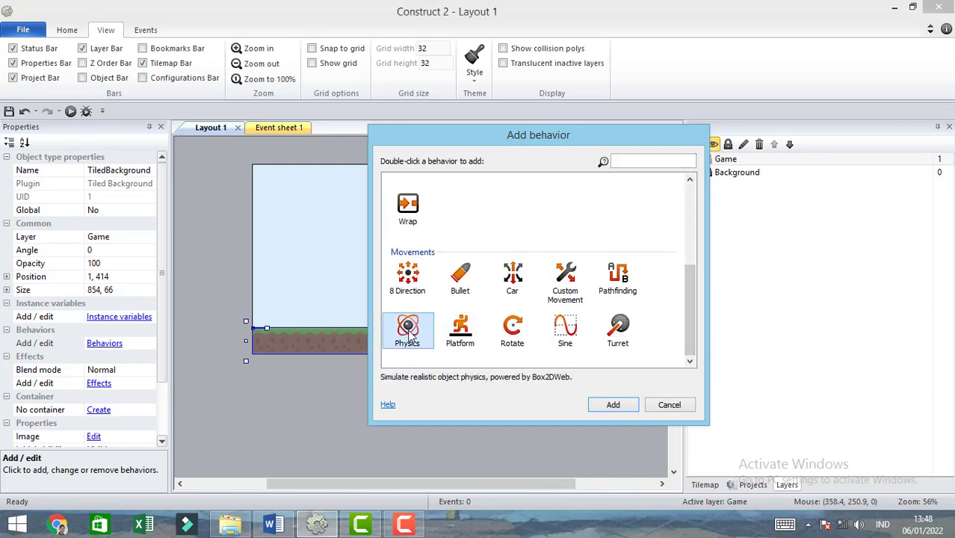
pyautogui.doubleClick(408, 332)
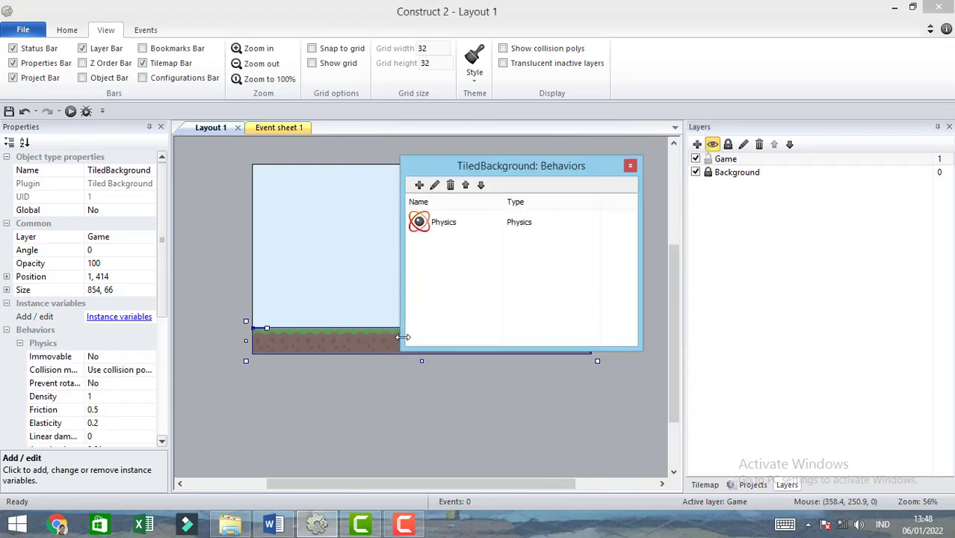
pyautogui.click(630, 165)
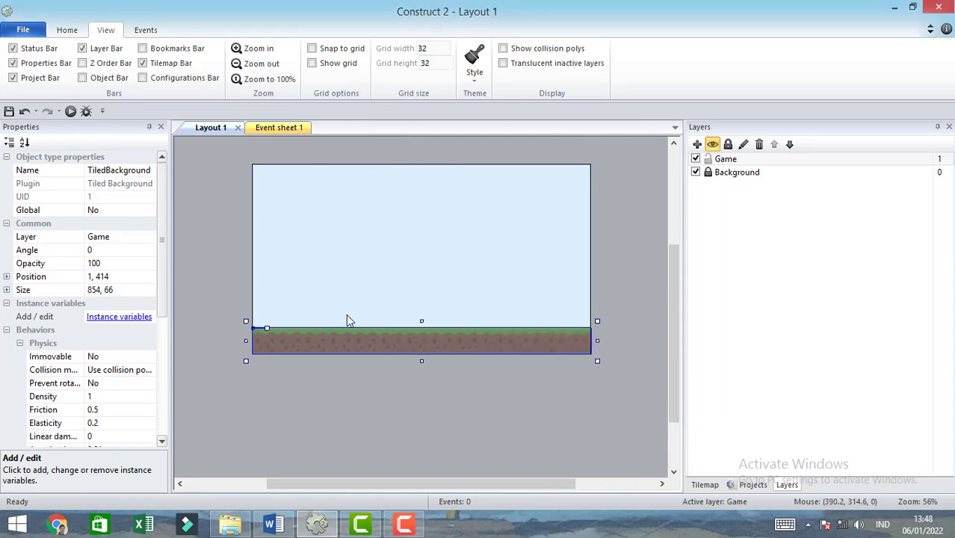
# - Set the ground's Physics property Immovable to Yes and deselect the ground
pyautogui.click(135, 358)
pyautogui.click(149, 358)
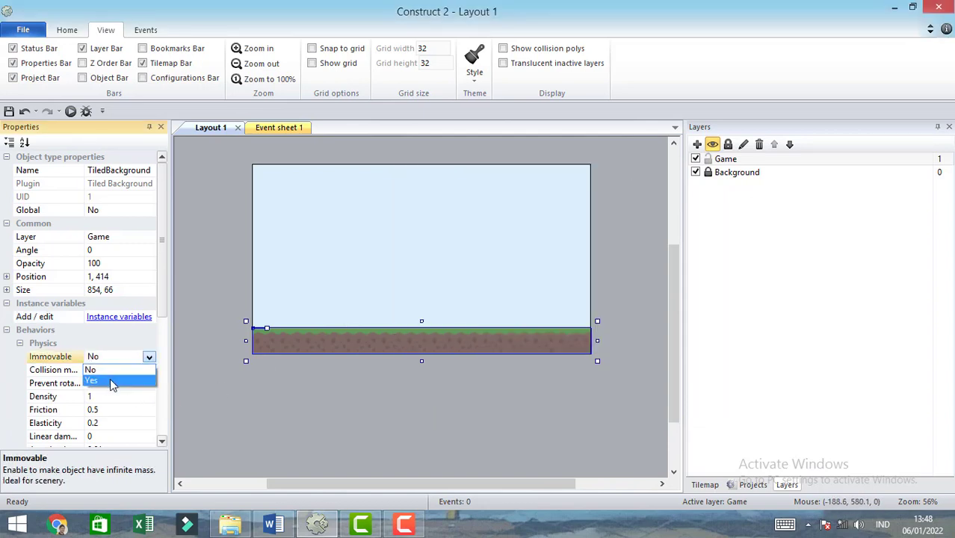
pyautogui.click(110, 380)
pyautogui.click(605, 316)
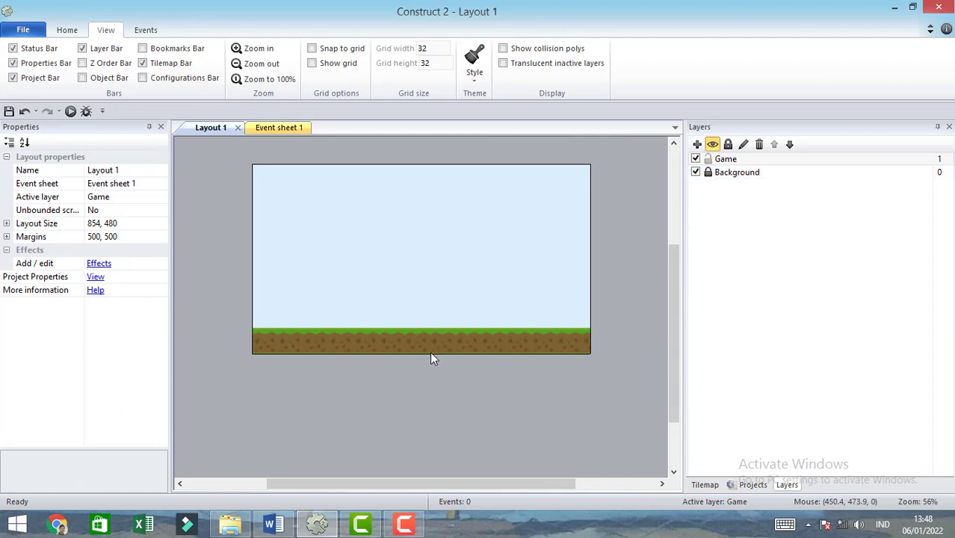
# - Bring crate.png from File Explorer into the layout as a sprite and rest it on the ground at about 658, 390
pyautogui.click(232, 525)
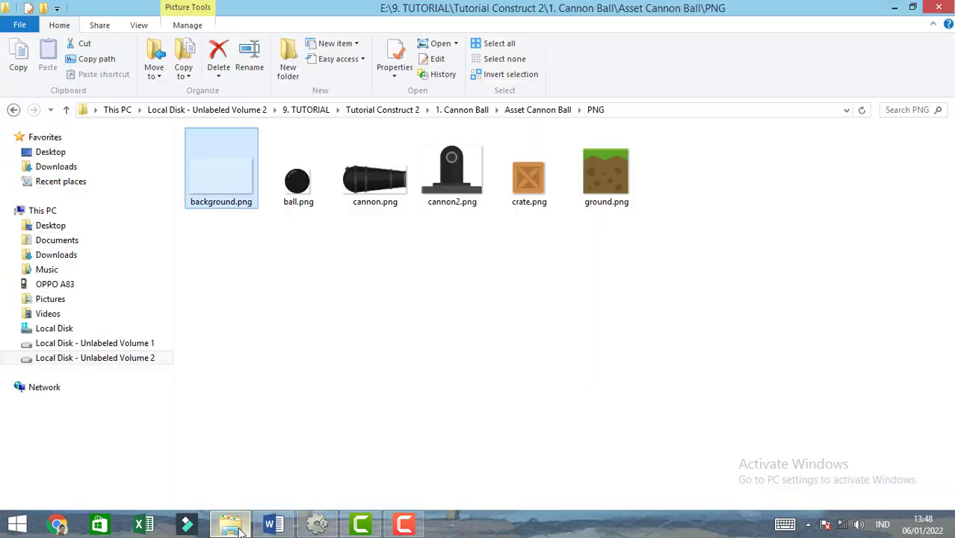
pyautogui.click(538, 192)
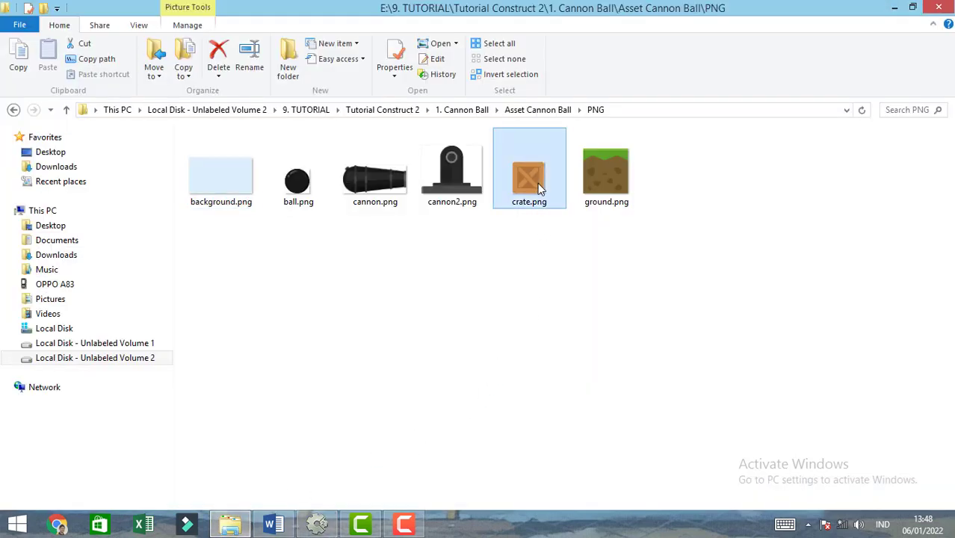
pyautogui.moveTo(535, 183); pyautogui.dragTo(535, 319)
pyautogui.keyDown('ctrl'); pyautogui.scroll(5, 614, 357); pyautogui.keyUp('ctrl')
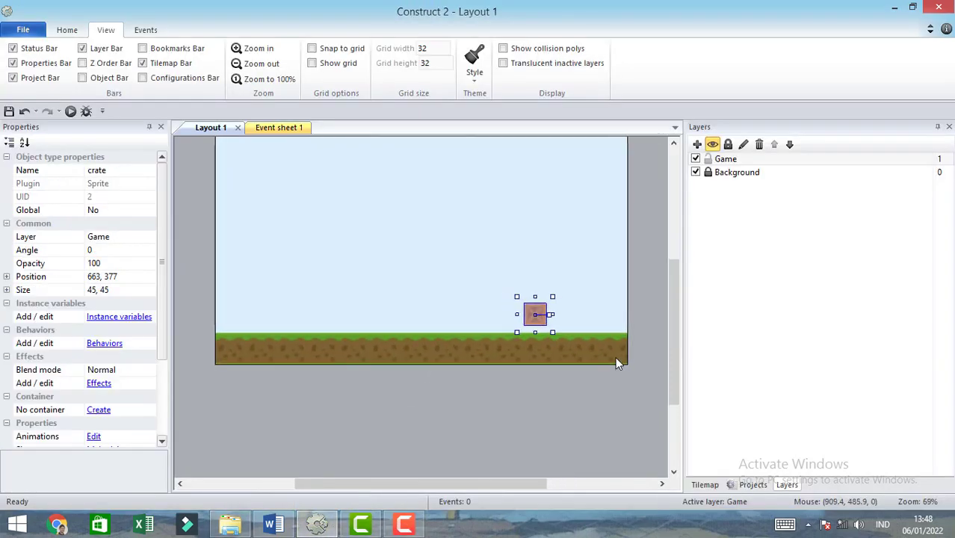
pyautogui.keyDown('ctrl'); pyautogui.scroll(1, 617, 366); pyautogui.keyUp('ctrl')
pyautogui.moveTo(467, 483); pyautogui.dragTo(546, 483)
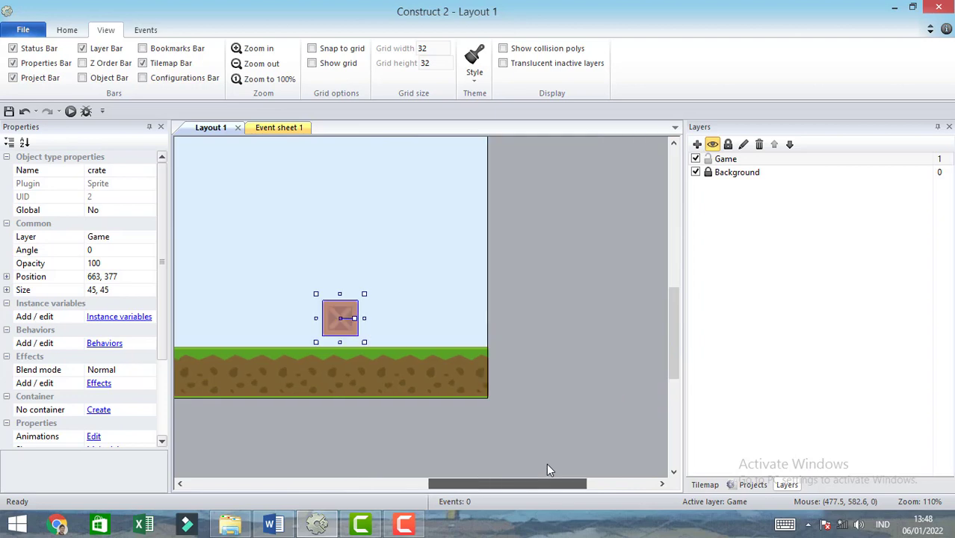
pyautogui.moveTo(337, 308); pyautogui.dragTo(332, 317)
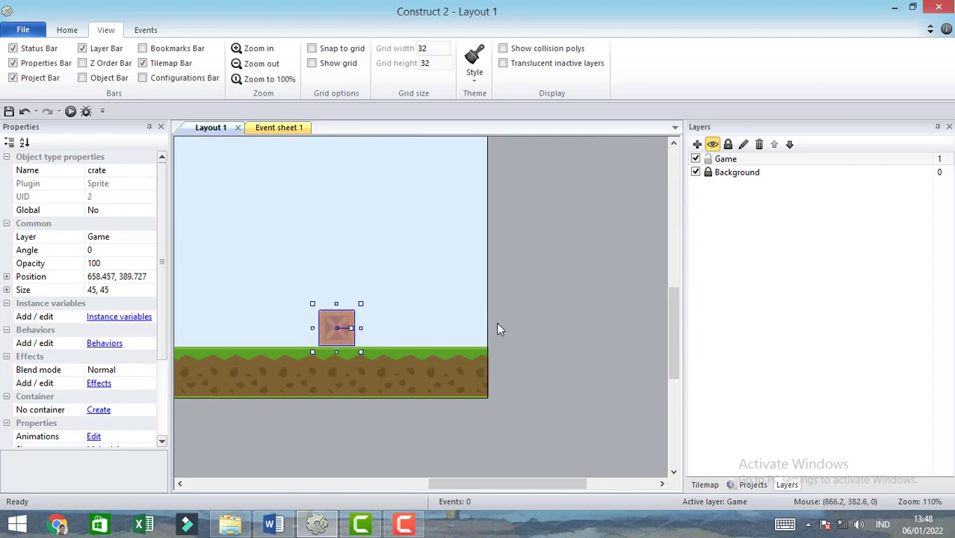
# - Add the Physics behavior to the crate sprite
pyautogui.click(108, 345)
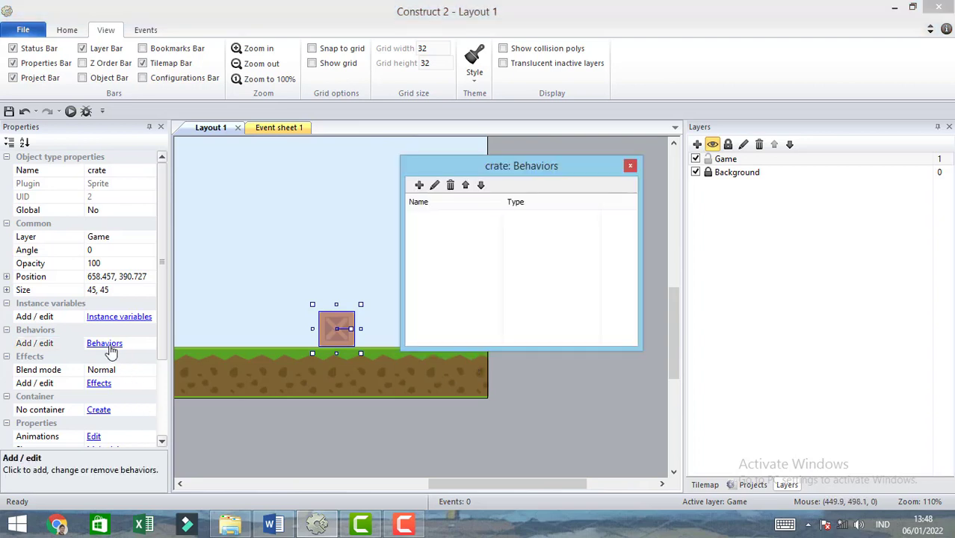
pyautogui.click(420, 186)
pyautogui.moveTo(690, 257); pyautogui.dragTo(693, 345)
pyautogui.doubleClick(410, 329)
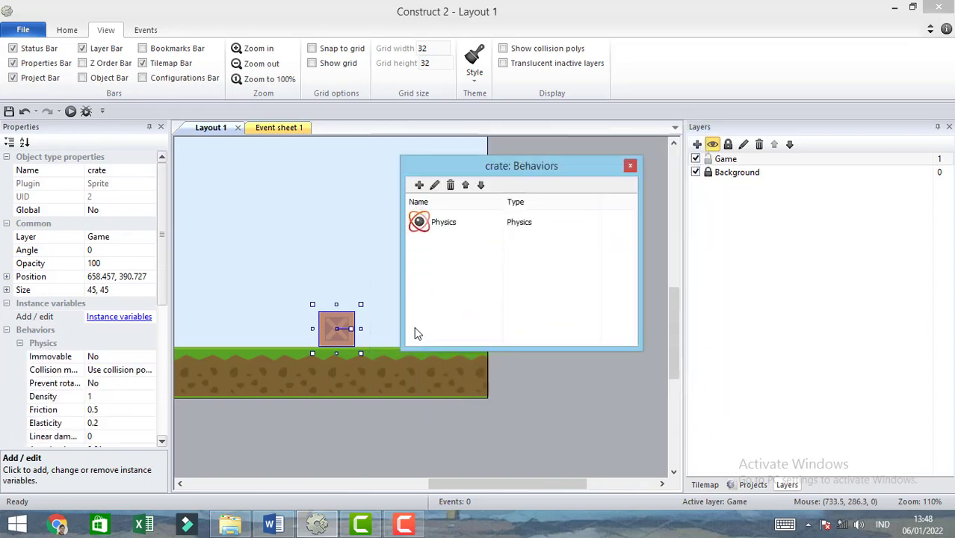
pyautogui.click(158, 283)
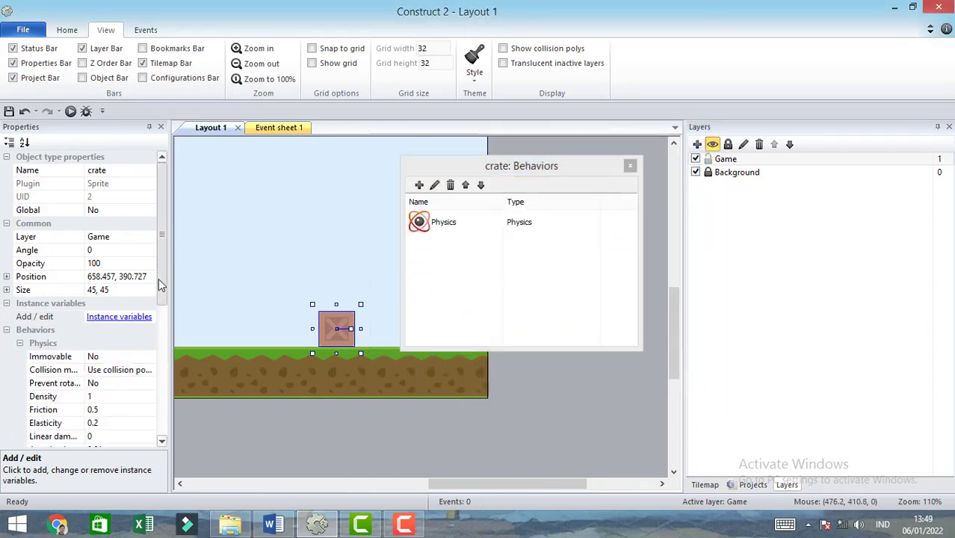
pyautogui.scroll(-1, 160, 284)
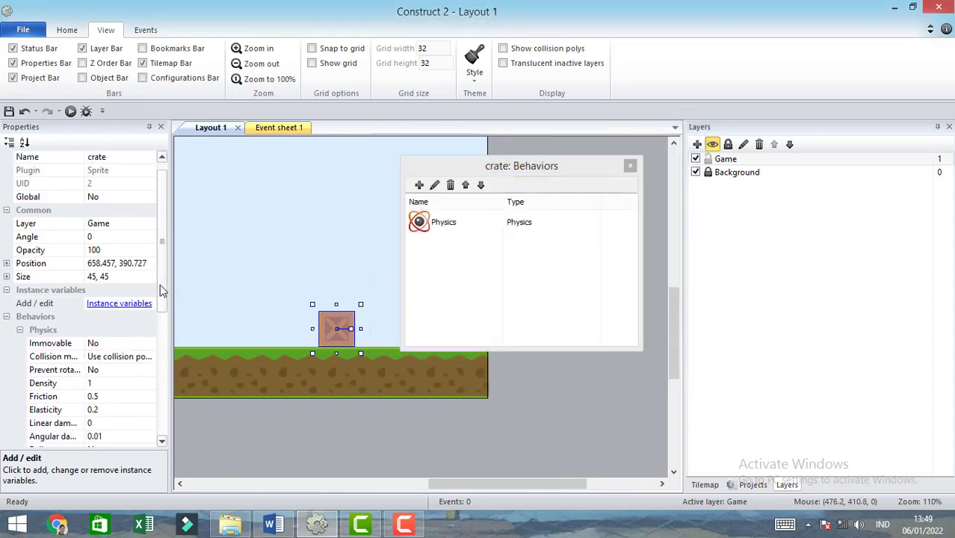
pyautogui.click(630, 167)
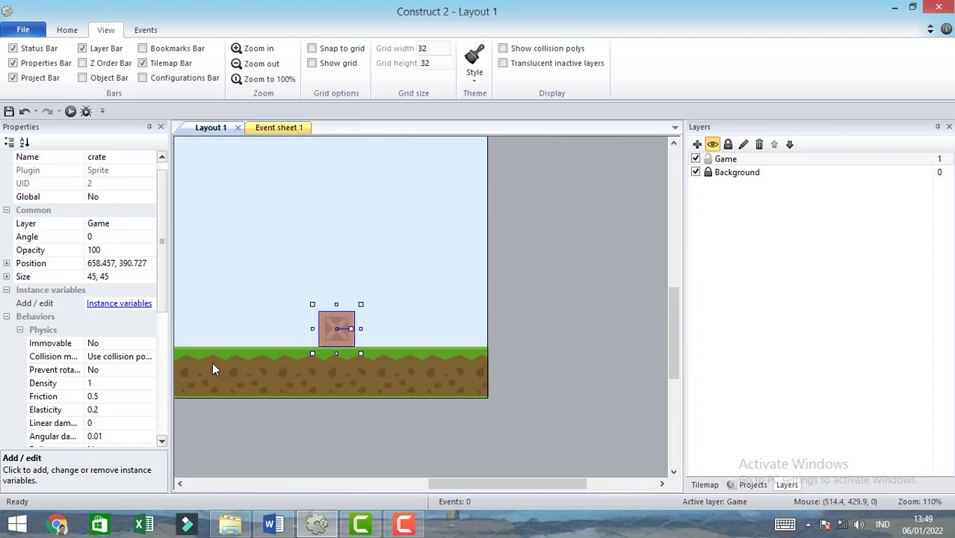
# - Set the crate's Physics collision mask to Bounding box
pyautogui.click(155, 357)
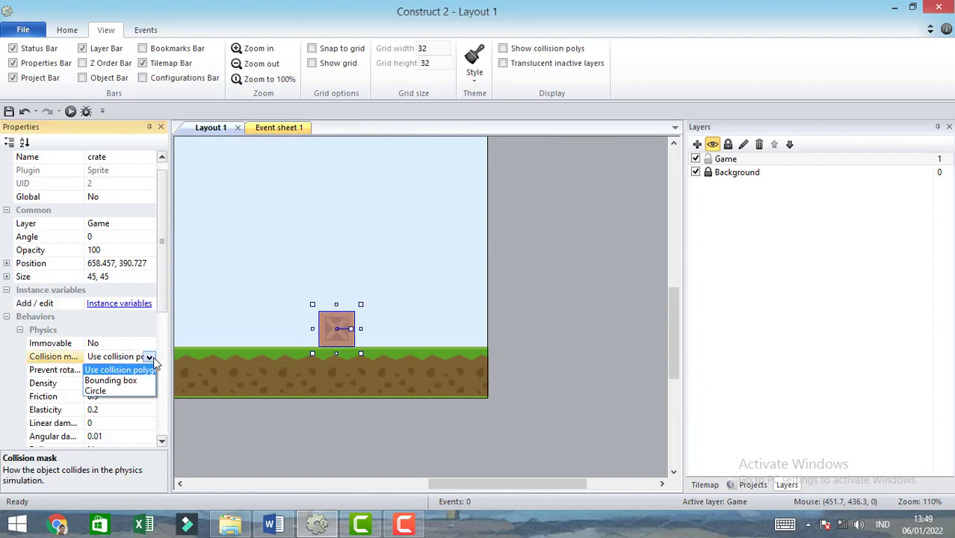
pyautogui.click(127, 380)
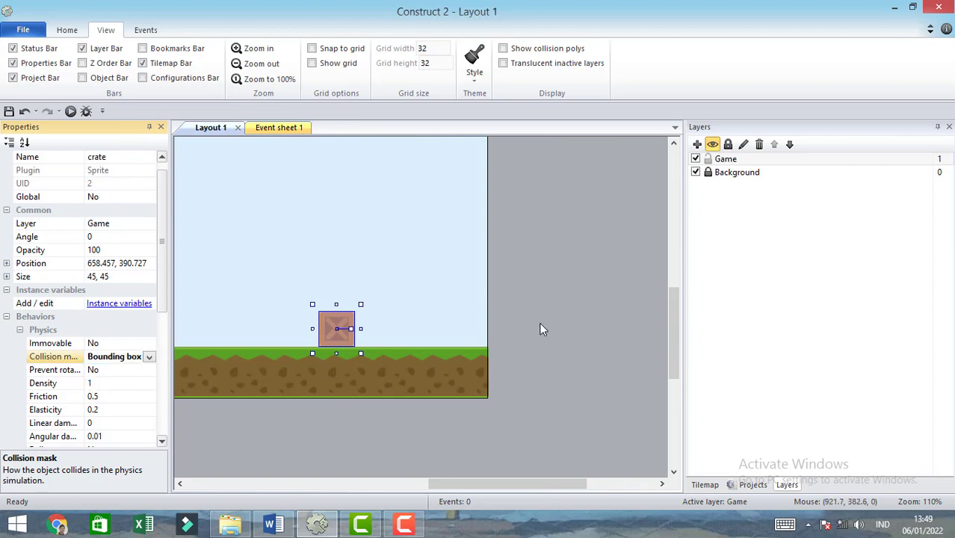
pyautogui.click(541, 325)
# - Nudge the crate down onto the ground and duplicate it twice to form a row of three adjoining crates
pyautogui.click(340, 338)
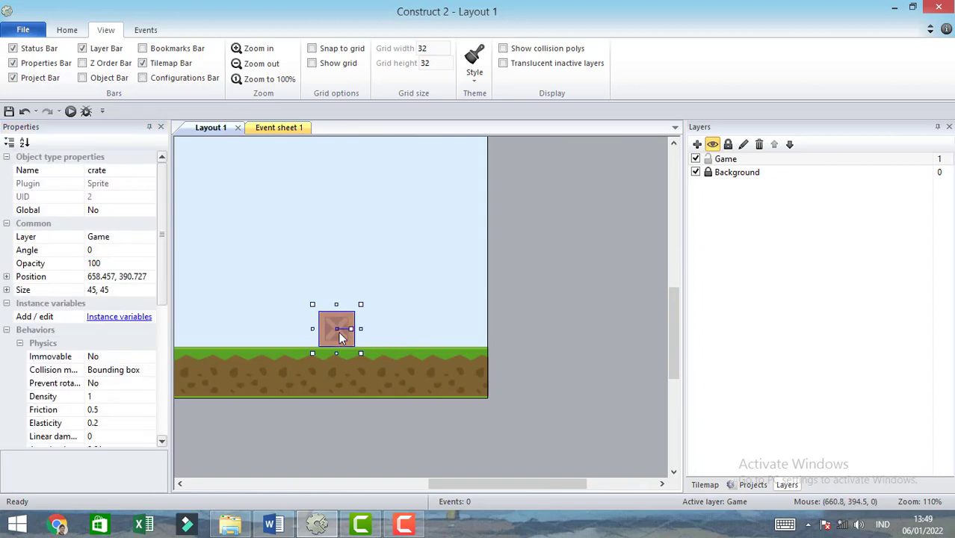
pyautogui.click(551, 345)
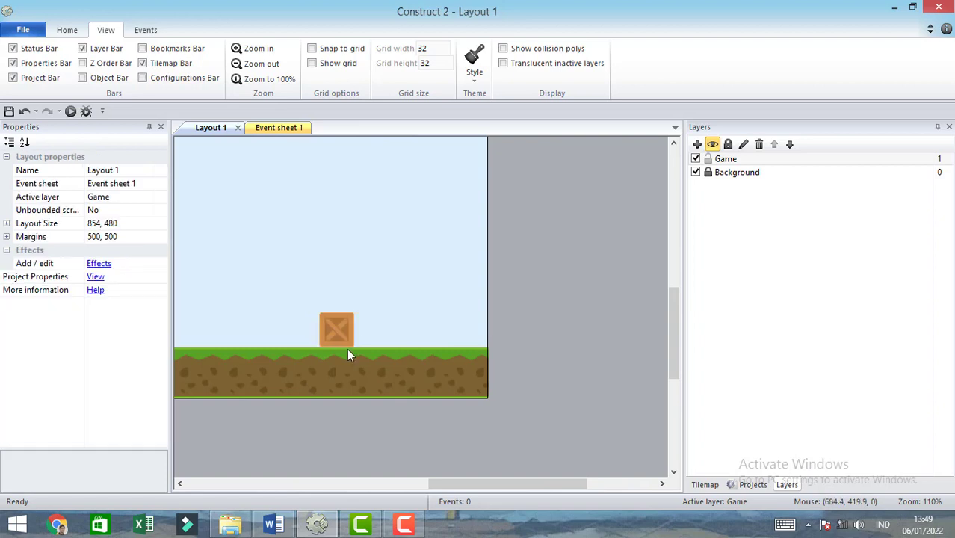
pyautogui.click(334, 332)
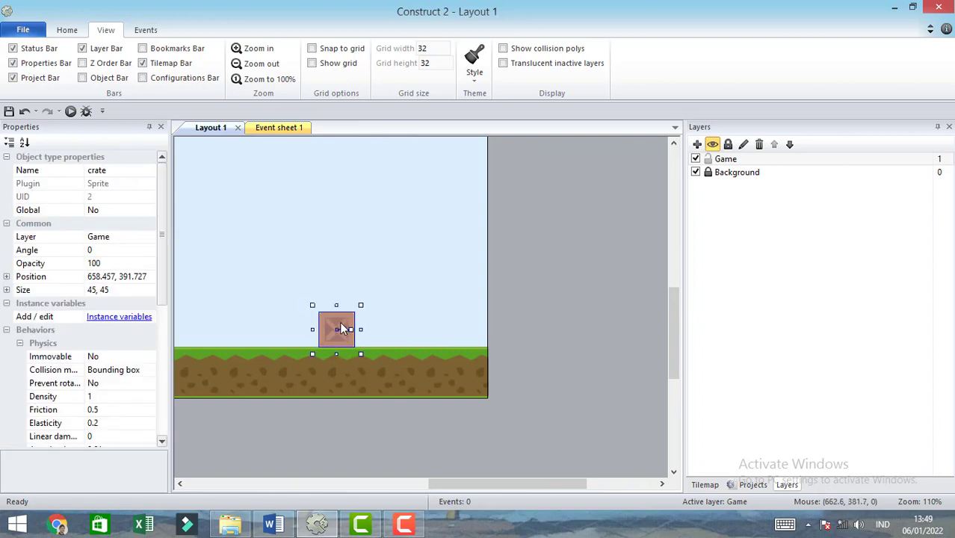
pyautogui.keyDown('ctrl'); pyautogui.moveTo(341, 324); pyautogui.dragTo(377, 324); pyautogui.keyUp('ctrl')
pyautogui.click(523, 324)
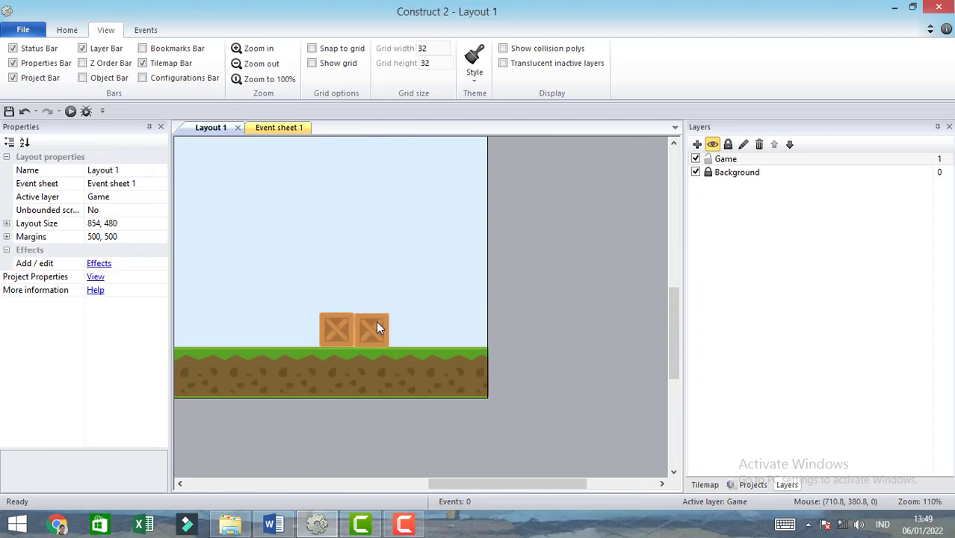
pyautogui.click(371, 320)
pyautogui.moveTo(409, 320); pyautogui.dragTo(408, 317)
pyautogui.click(543, 331)
pyautogui.click(402, 341)
pyautogui.click(523, 338)
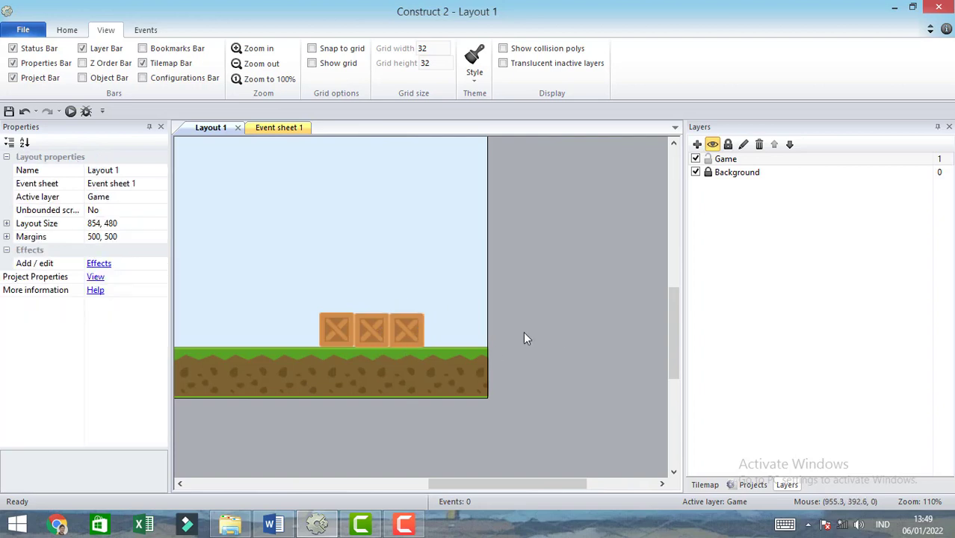
# - Duplicate the row of three crates upward twice and align the middle row to form a three-by-three stack
pyautogui.click(379, 329)
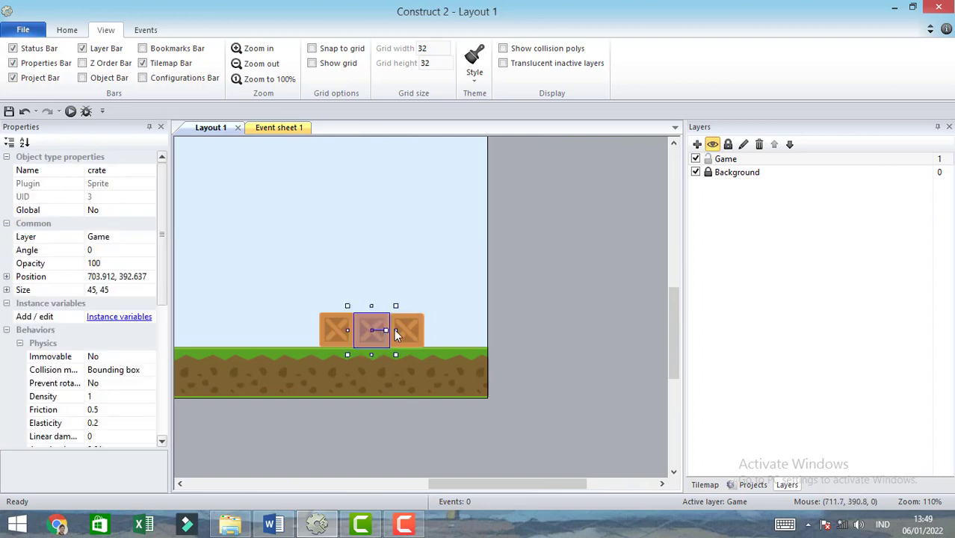
pyautogui.click(569, 346)
pyautogui.moveTo(545, 351)
pyautogui.mouseDown()
pyautogui.moveTo(307, 300)
pyautogui.moveTo(338, 287)
pyautogui.moveTo(334, 249)
pyautogui.mouseUp()
pyautogui.click(610, 334)
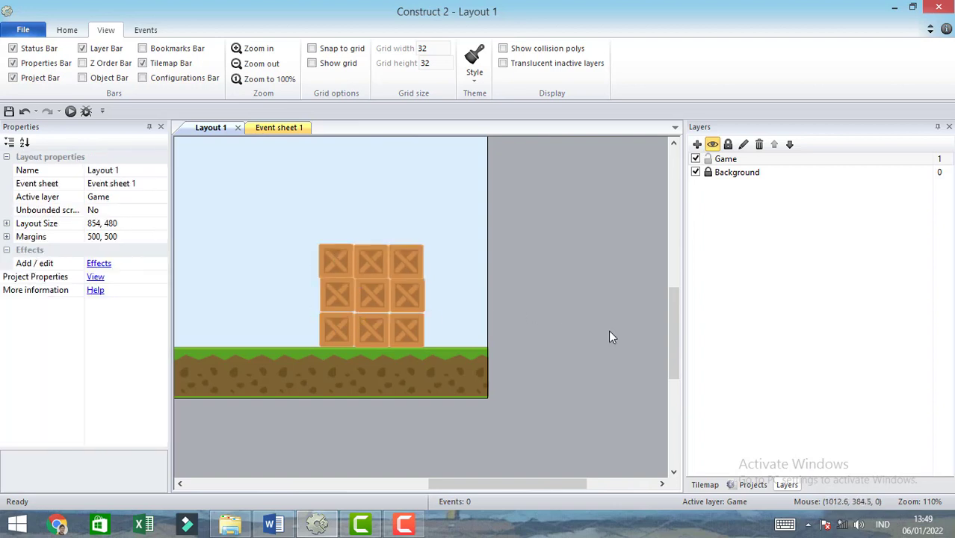
pyautogui.moveTo(608, 330); pyautogui.dragTo(297, 295)
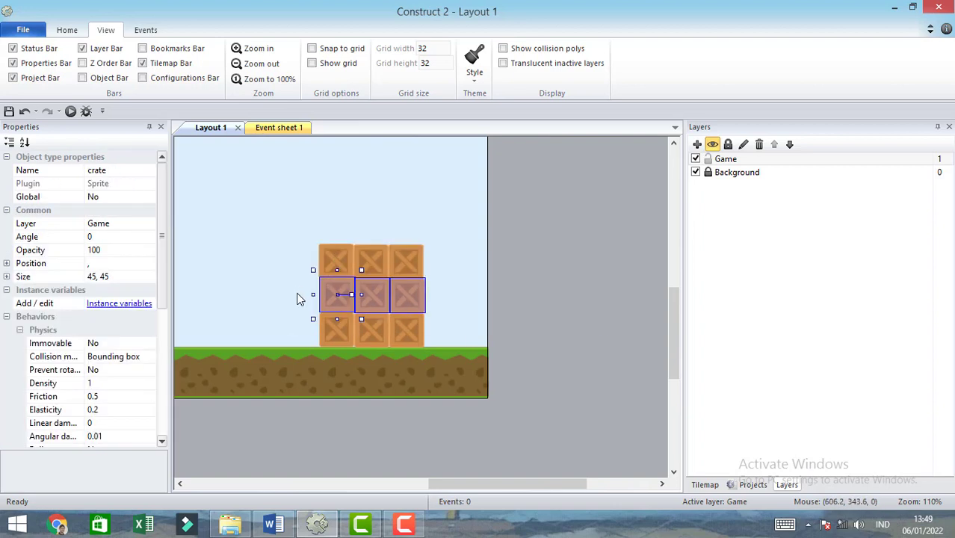
pyautogui.click(555, 370)
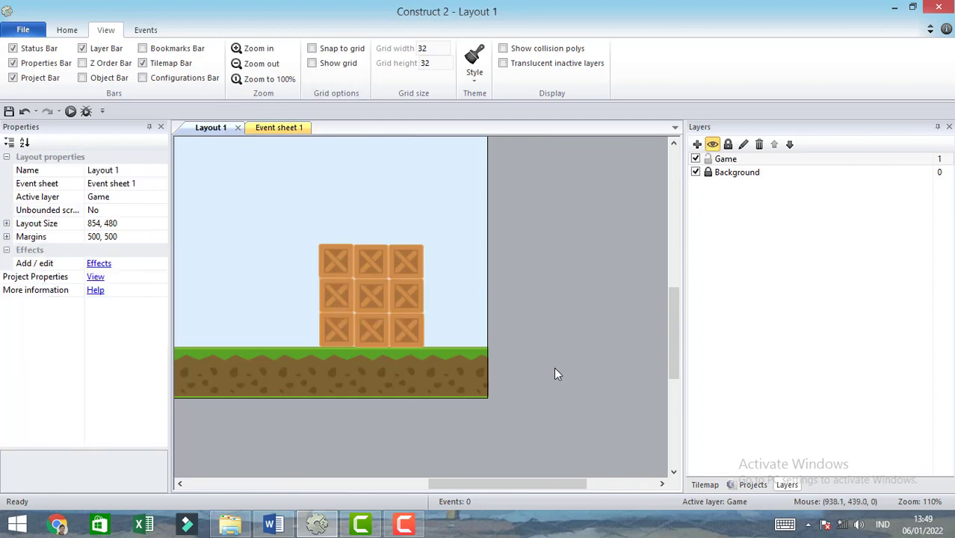
# - Duplicate the whole three-by-three crate block directly above itself to make a stack six rows high
pyautogui.moveTo(577, 367); pyautogui.dragTo(278, 233)
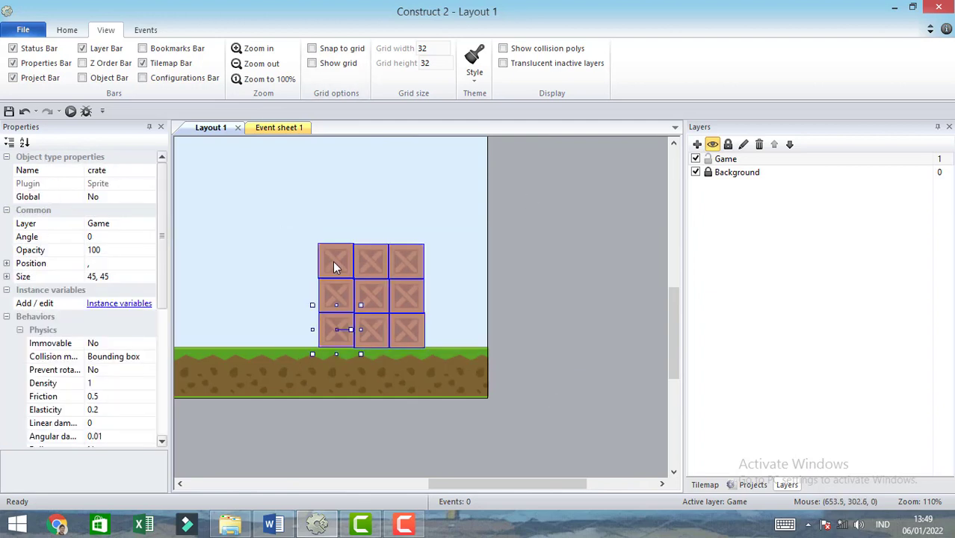
pyautogui.keyDown('ctrl'); pyautogui.moveTo(332, 261); pyautogui.dragTo(334, 154); pyautogui.keyUp('ctrl')
pyautogui.click(578, 305)
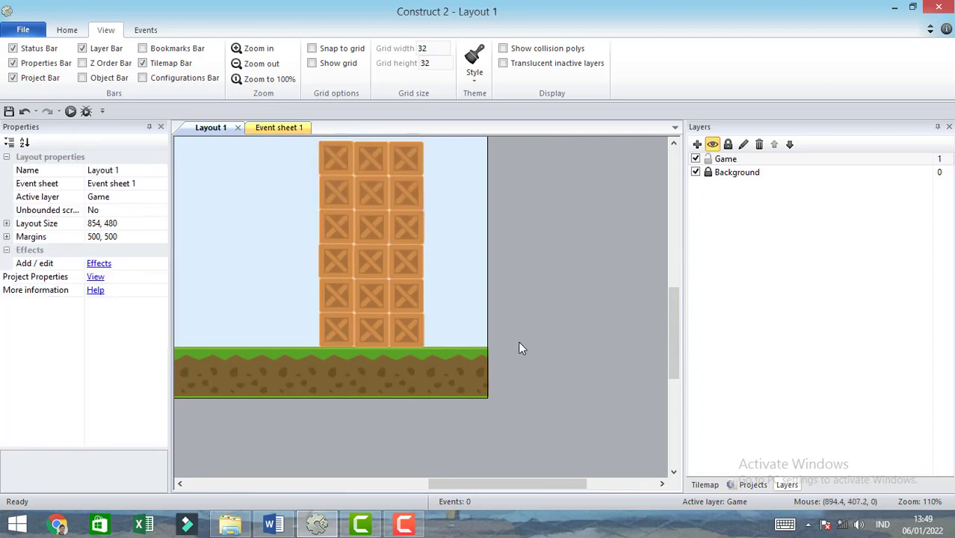
# - Bring cannon.png from File Explorer into the Game layer as a sprite at 189, 345, tilted to an angle of about 335.6
pyautogui.moveTo(480, 480); pyautogui.dragTo(416, 427)
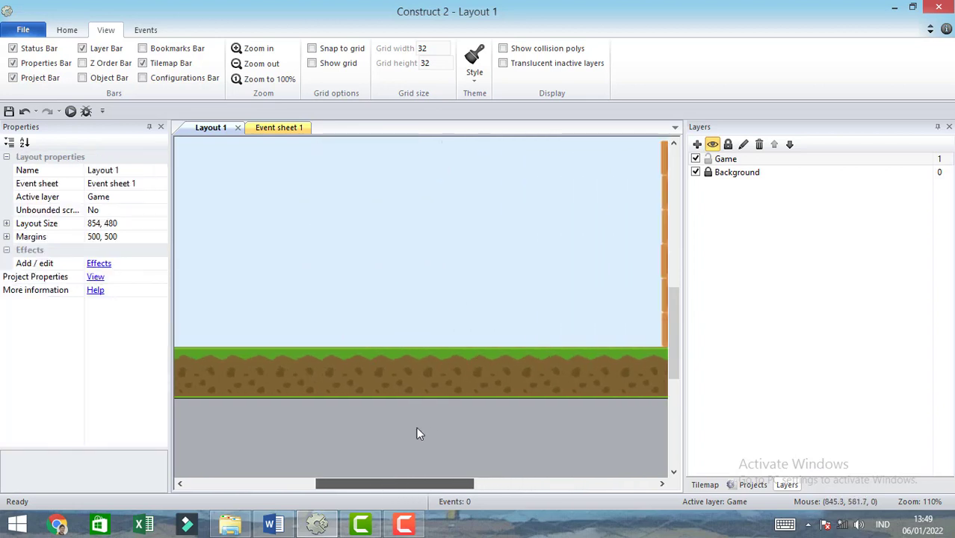
pyautogui.keyDown('ctrl'); pyautogui.scroll(-2, 433, 417); pyautogui.keyUp('ctrl')
pyautogui.keyDown('ctrl'); pyautogui.scroll(-4, 433, 418); pyautogui.keyUp('ctrl')
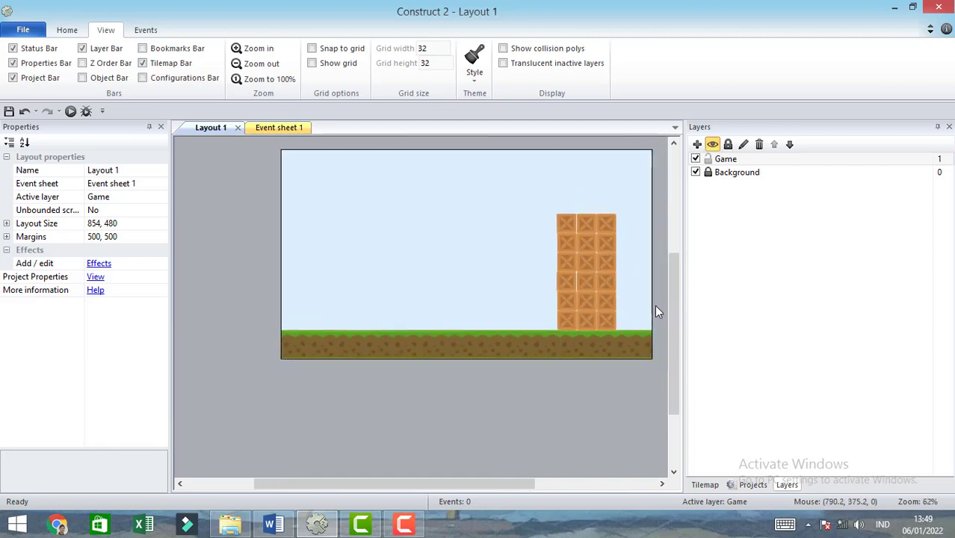
pyautogui.scroll(2, 672, 332)
pyautogui.scroll(-2, 523, 482)
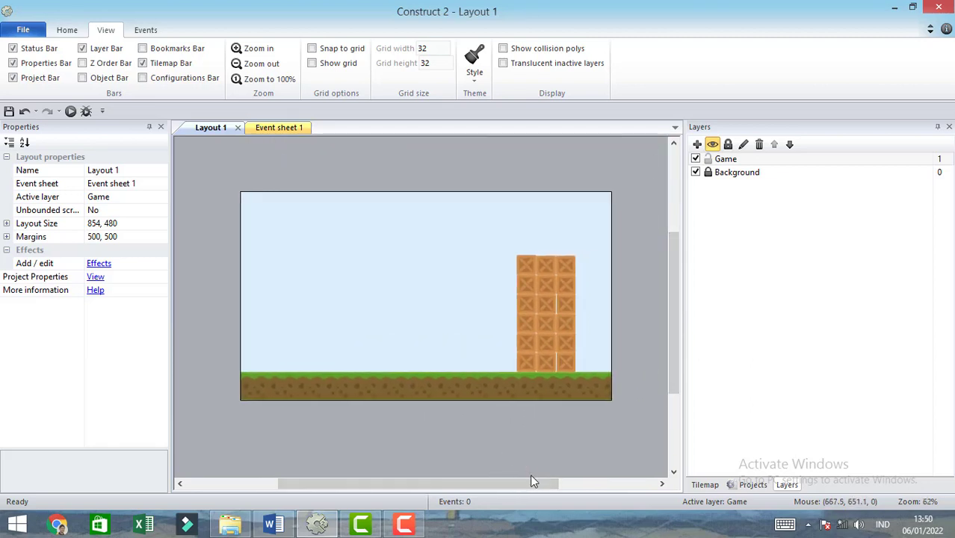
pyautogui.click(729, 159)
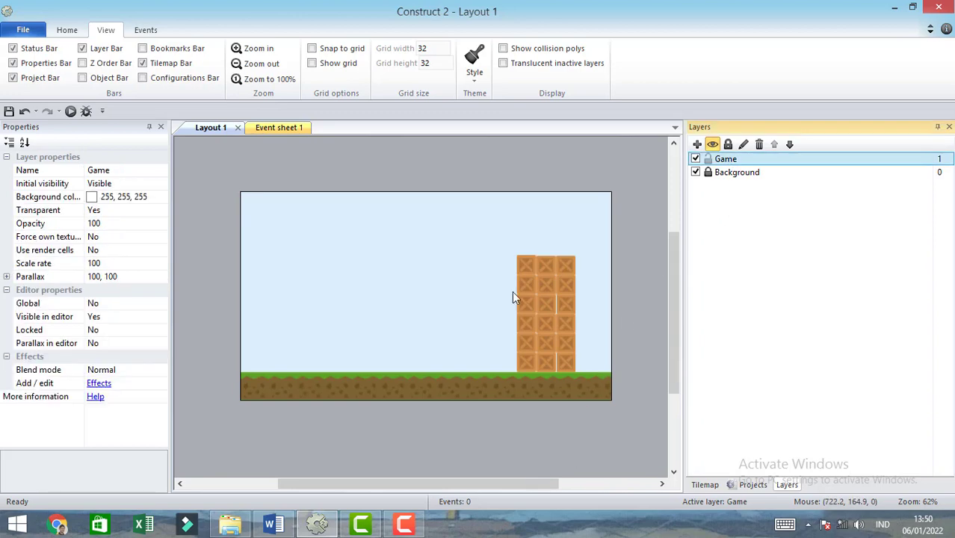
pyautogui.click(229, 525)
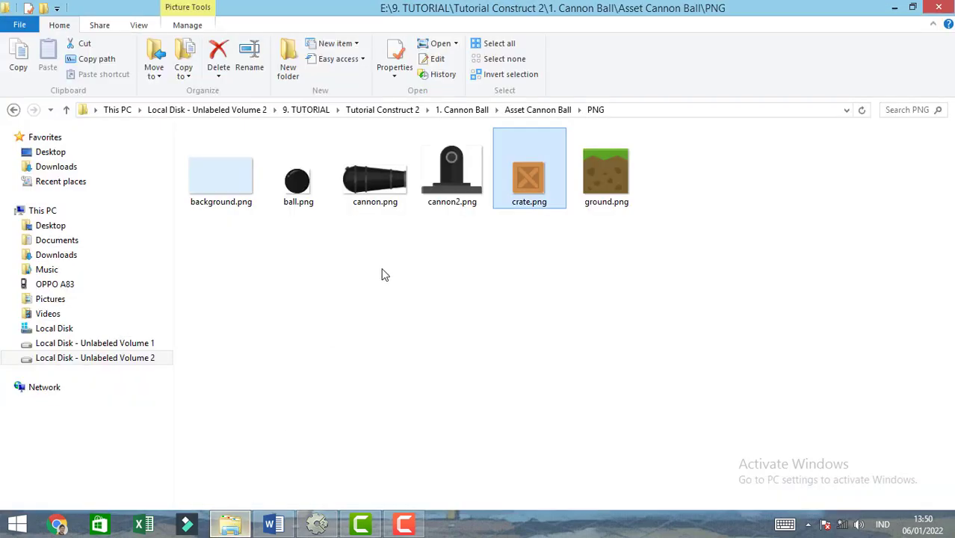
pyautogui.click(381, 192)
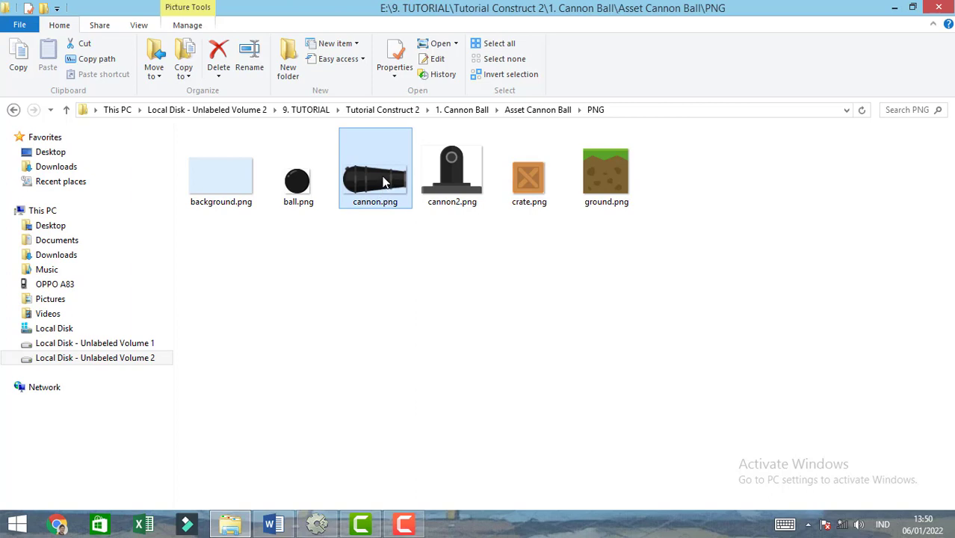
pyautogui.moveTo(381, 196); pyautogui.dragTo(340, 334)
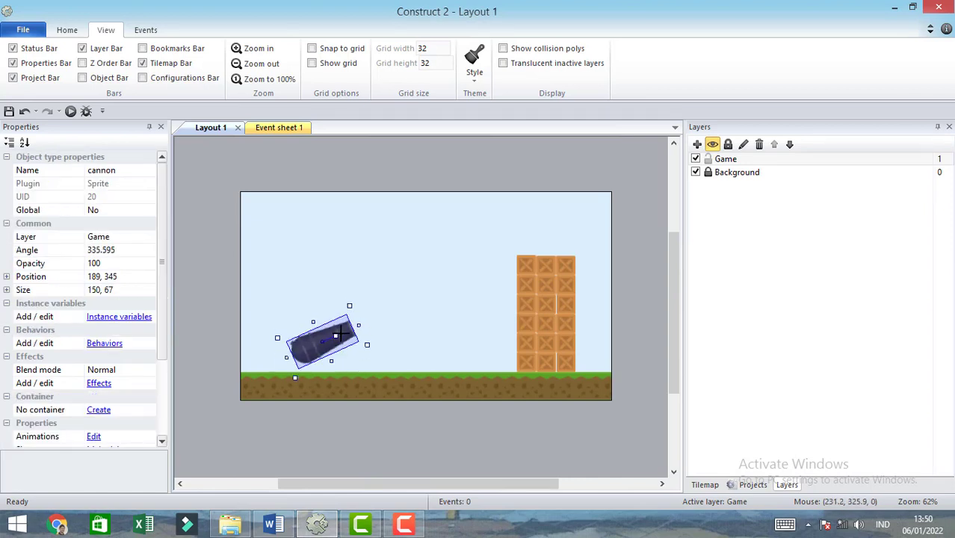
pyautogui.click(383, 437)
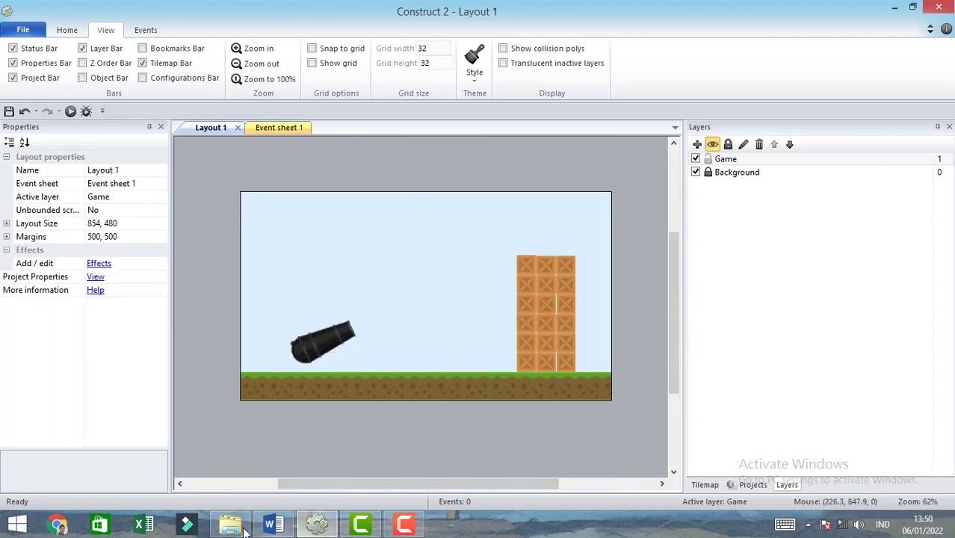
# - Bring cannon2.png from File Explorer onto the ground as the cannon's base and place the barrel on it at 141, 339, angle about 342.4
pyautogui.moveTo(234, 529)
pyautogui.click(234, 449)
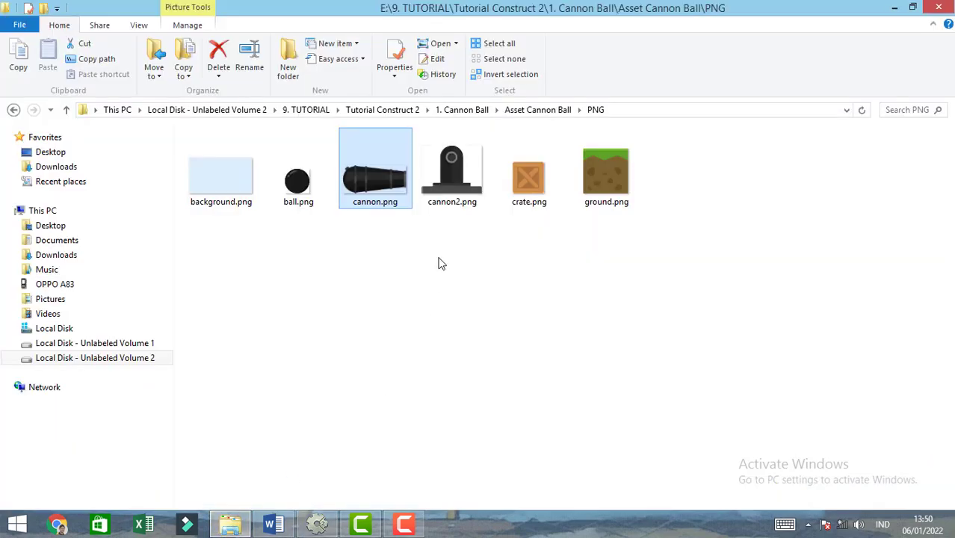
pyautogui.click(451, 176)
pyautogui.moveTo(452, 174); pyautogui.dragTo(323, 331)
pyautogui.click(372, 447)
pyautogui.click(324, 337)
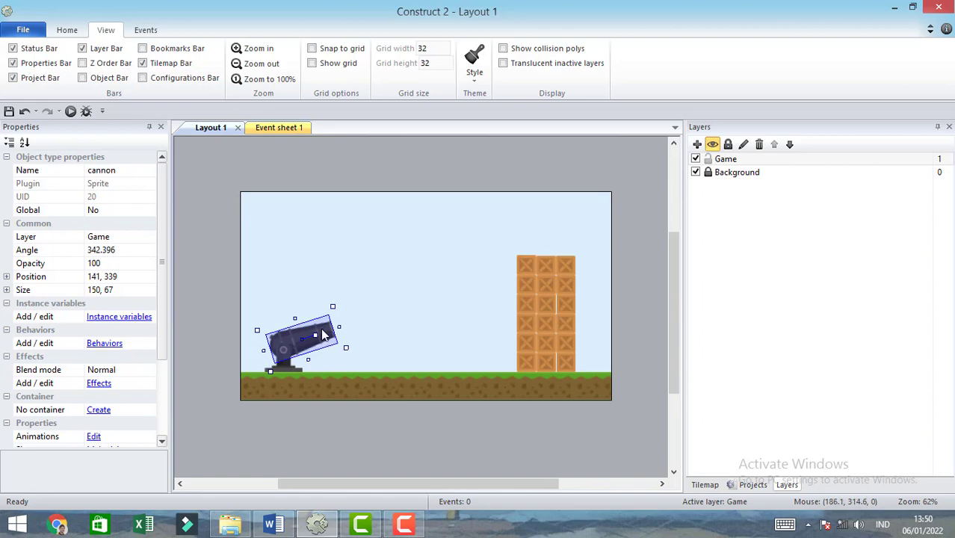
# - Move the cannon image's origin to about 38, 31 near the barrel's rear and realign the barrel on the base at 101, 363, angle about 338.5
pyautogui.doubleClick(323, 334)
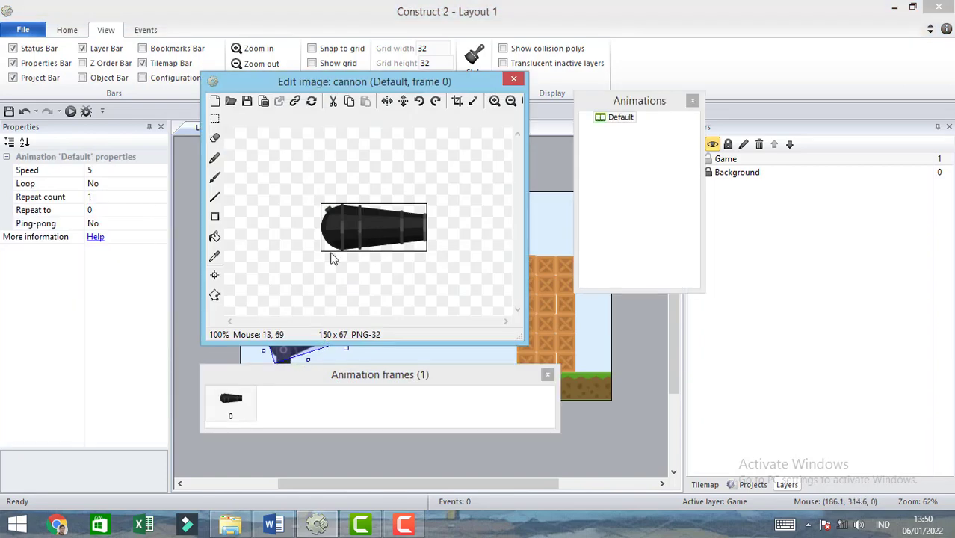
pyautogui.click(215, 275)
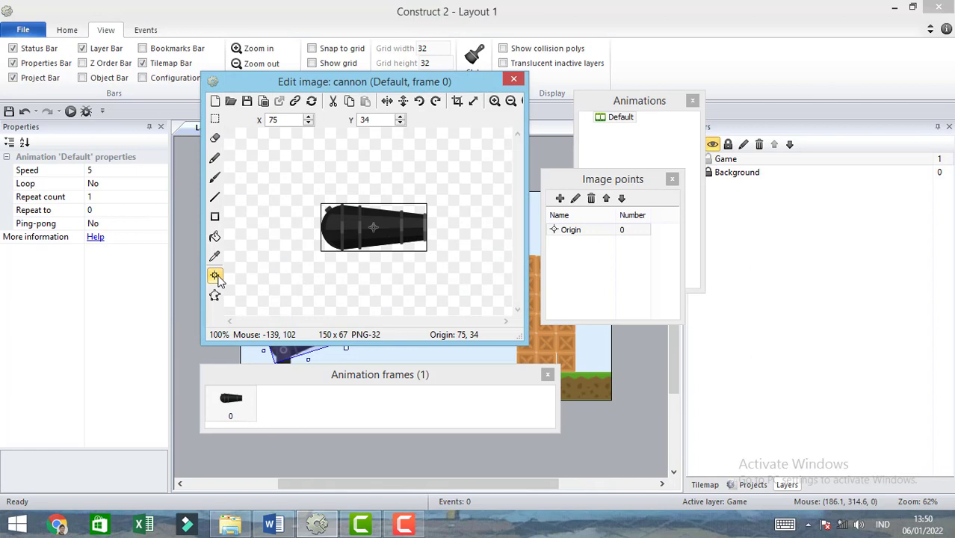
pyautogui.click(346, 227)
pyautogui.click(514, 81)
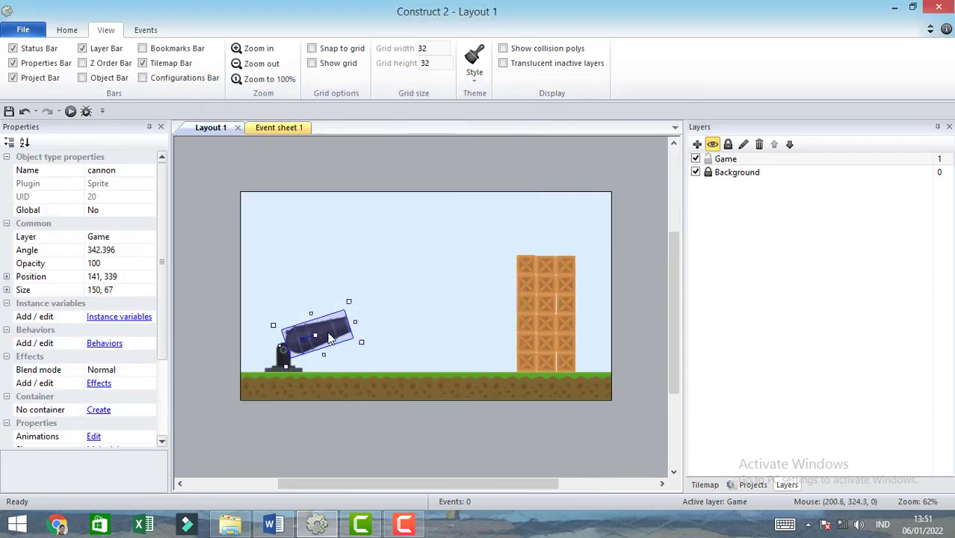
pyautogui.moveTo(331, 335)
pyautogui.mouseDown()
pyautogui.moveTo(304, 357)
pyautogui.moveTo(296, 332)
pyautogui.moveTo(310, 359)
pyautogui.moveTo(320, 306)
pyautogui.moveTo(317, 338)
pyautogui.mouseUp()
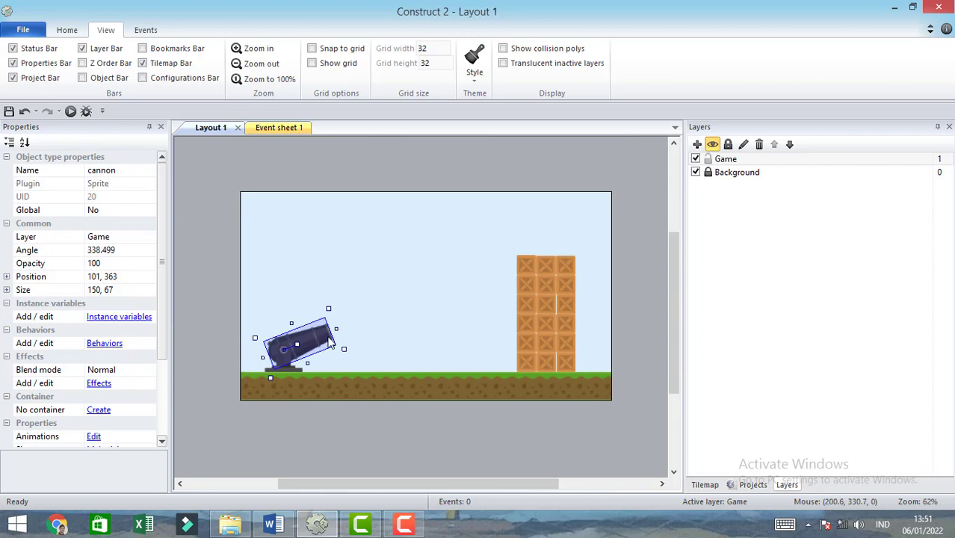
pyautogui.click(424, 180)
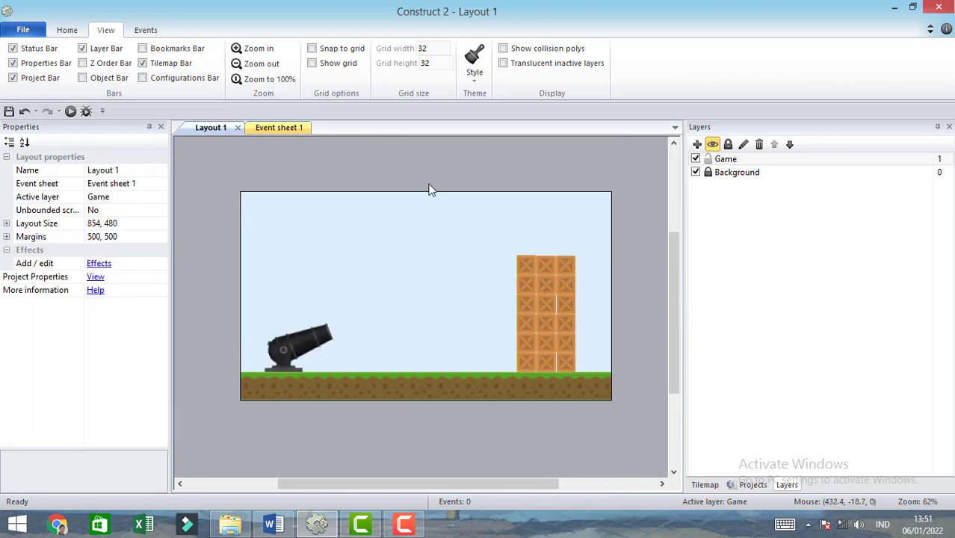
# - Run the layout in a browser preview to examine the cannon and crate stack, and close the preview
pyautogui.click(71, 111)
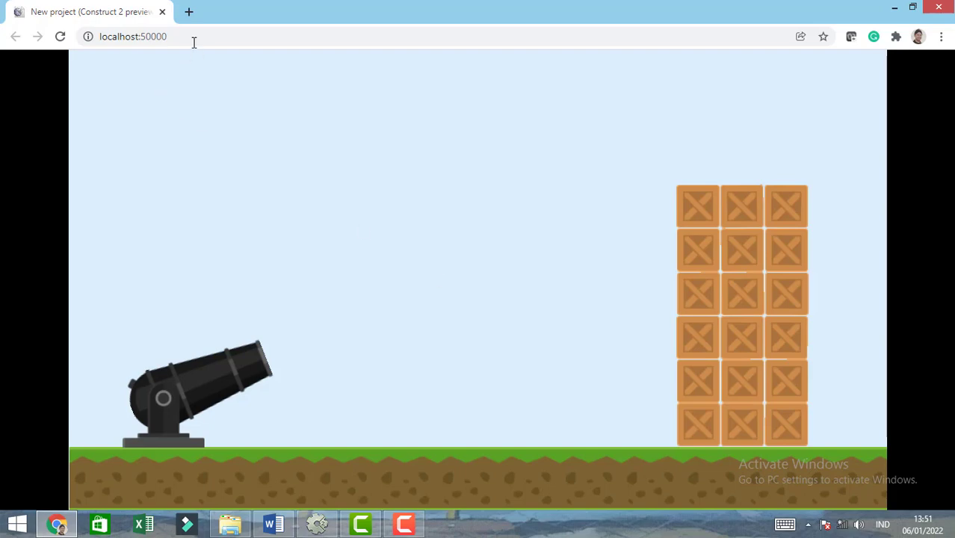
pyautogui.click(161, 12)
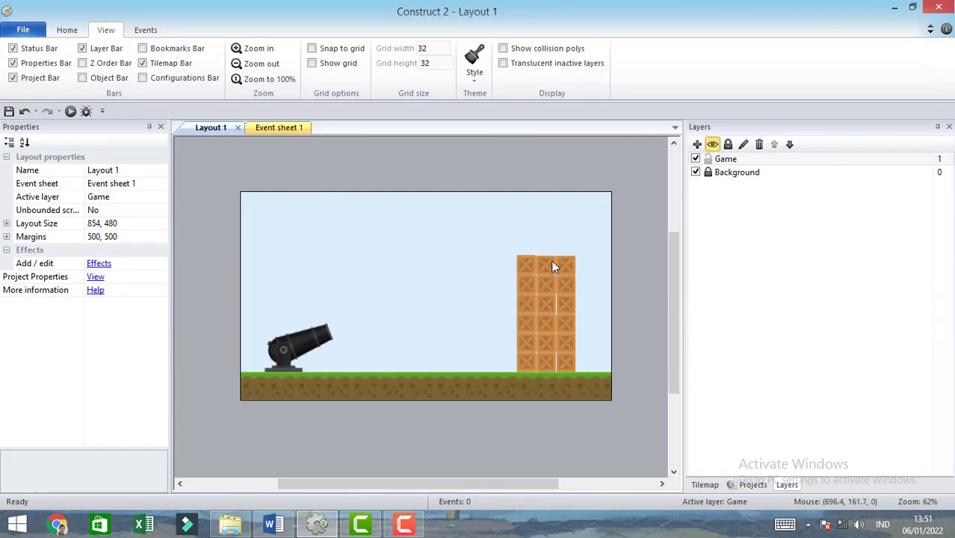
# - Add a new layer above the Game layer and name it Ball
pyautogui.click(731, 162)
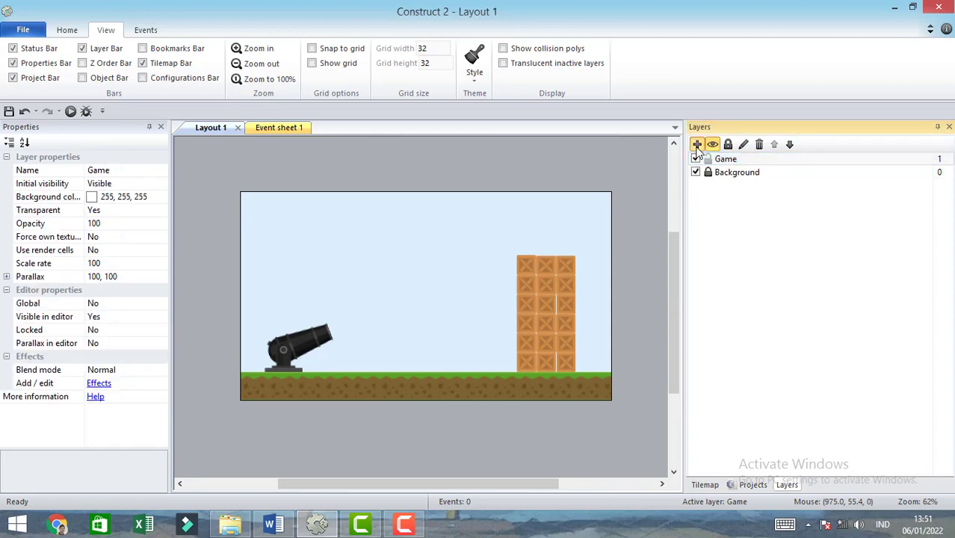
pyautogui.click(696, 144)
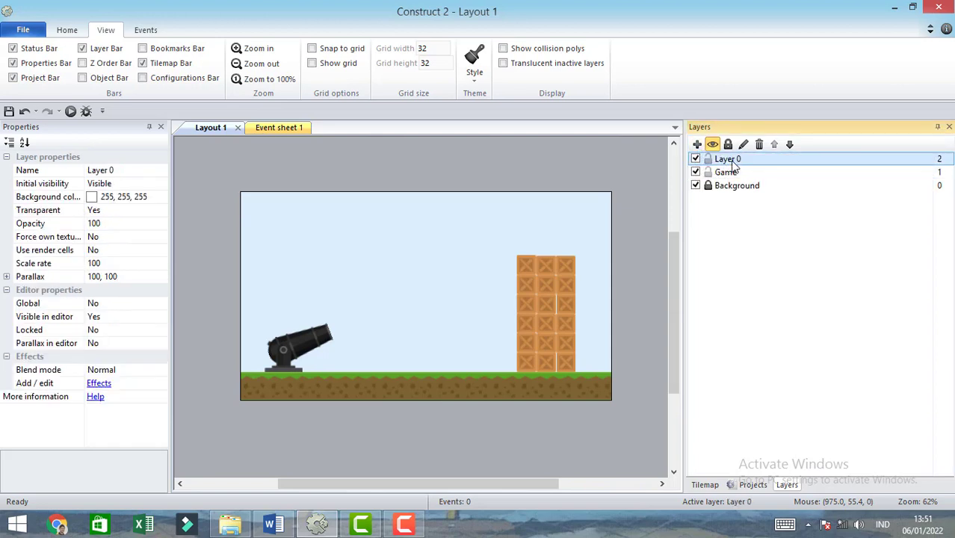
pyautogui.doubleClick(735, 159)
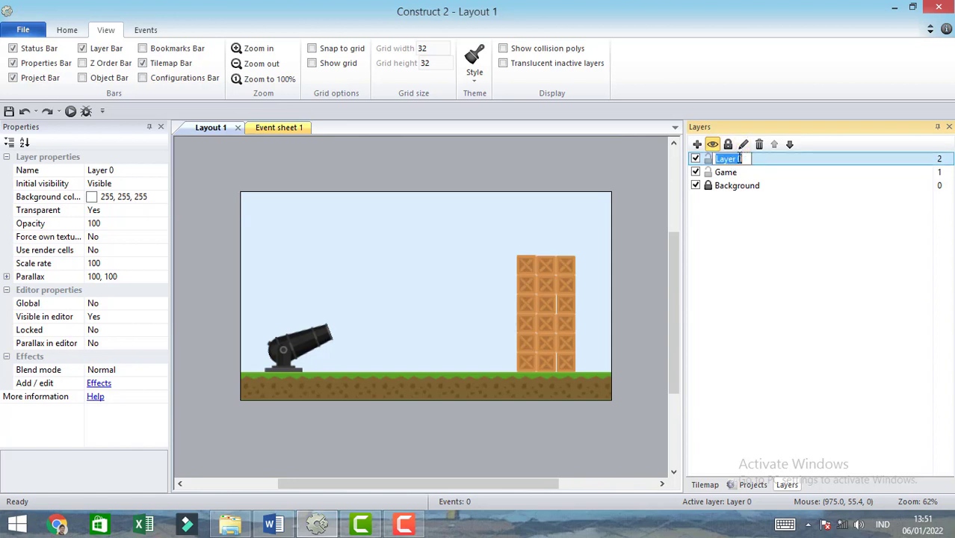
pyautogui.write('Ball')
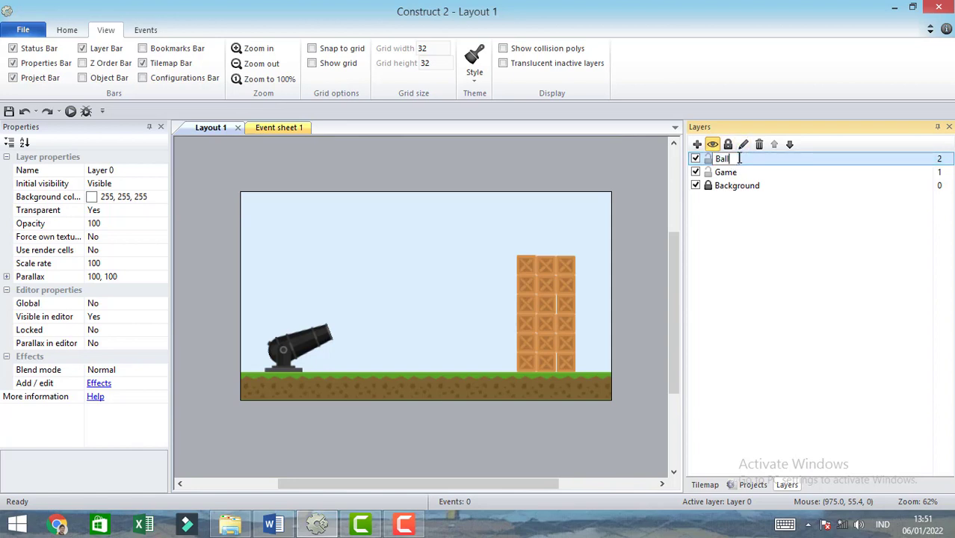
pyautogui.press('Return')
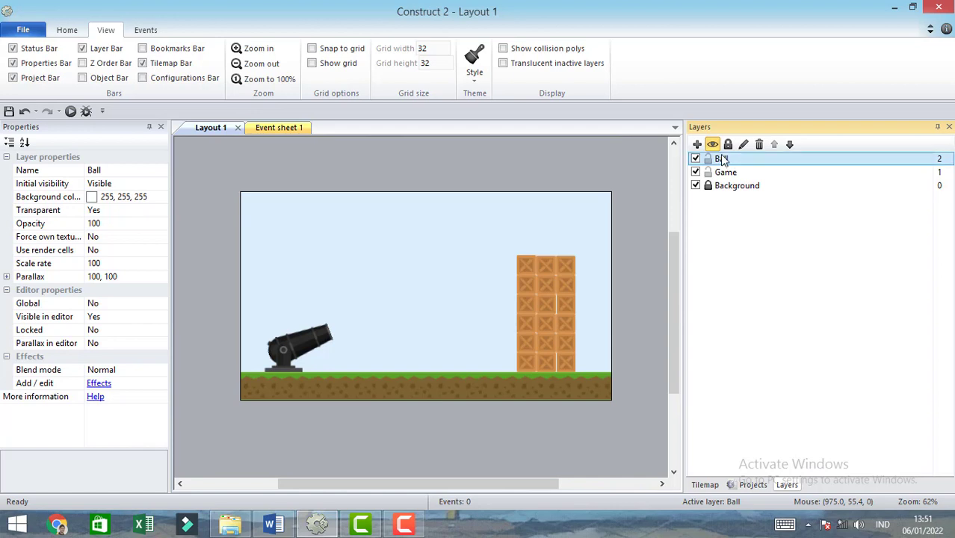
# - Move the Ball layer between the Game and Background layers and keep it as the active layer
pyautogui.moveTo(721, 159); pyautogui.dragTo(726, 183)
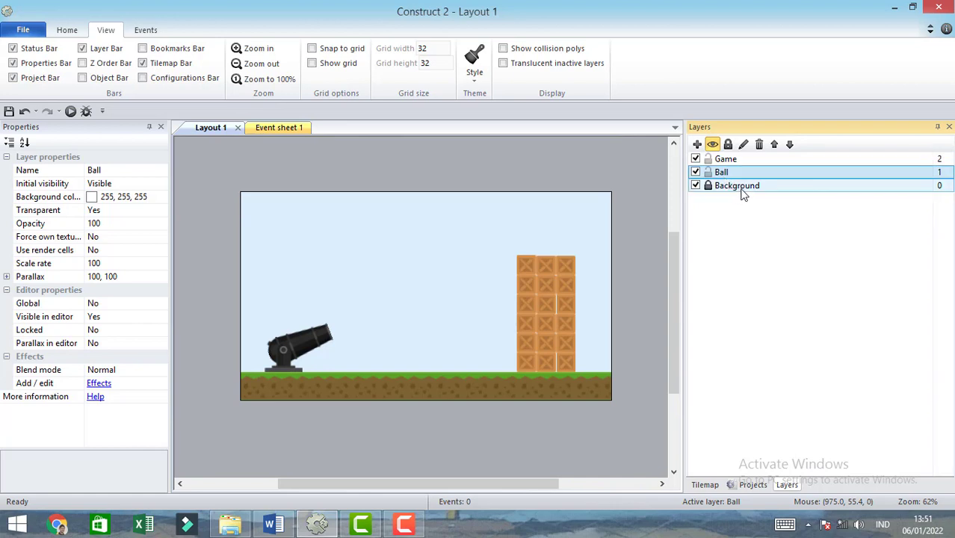
pyautogui.click(725, 172)
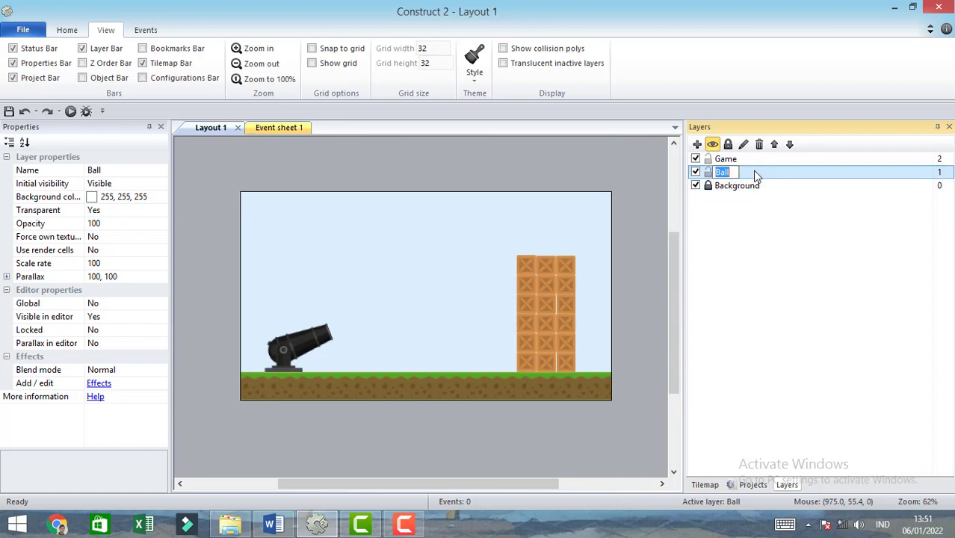
pyautogui.click(755, 172)
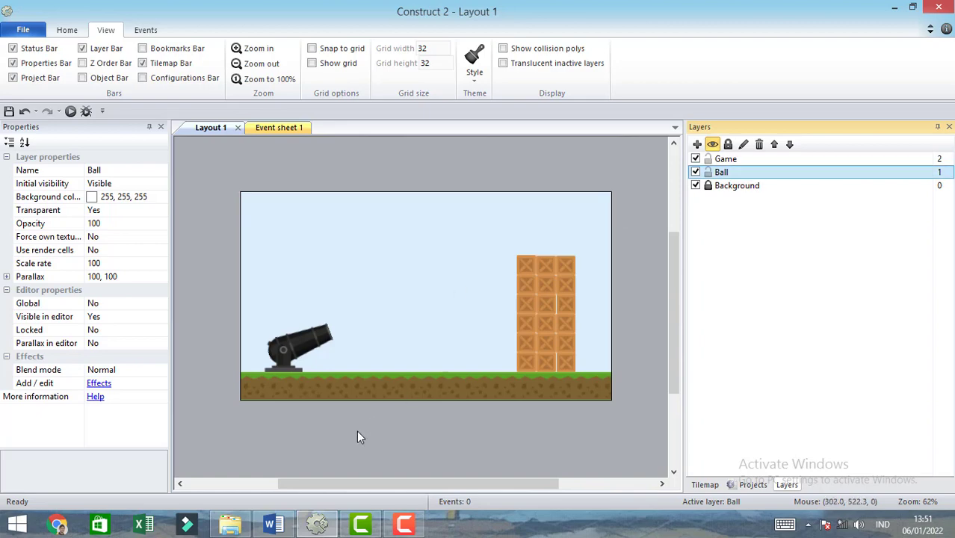
# - Bring ball.png from File Explorer into the Ball layer as a sprite at 296, 282
pyautogui.click(230, 525)
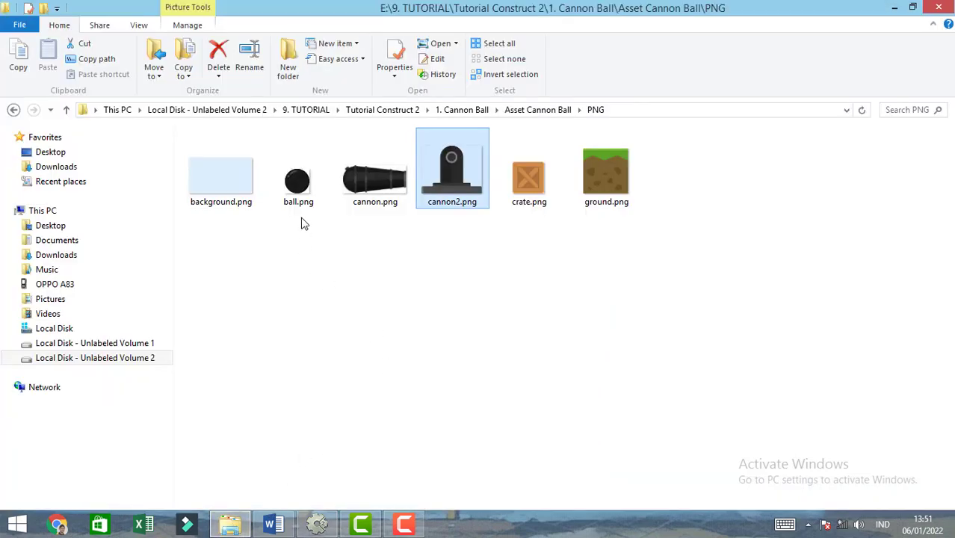
pyautogui.click(298, 187)
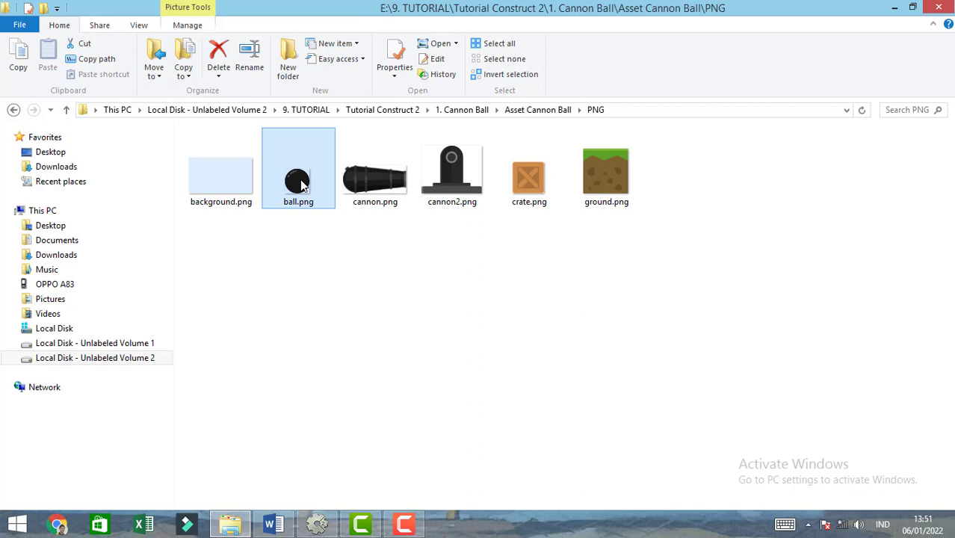
pyautogui.moveTo(302, 261); pyautogui.dragTo(370, 318)
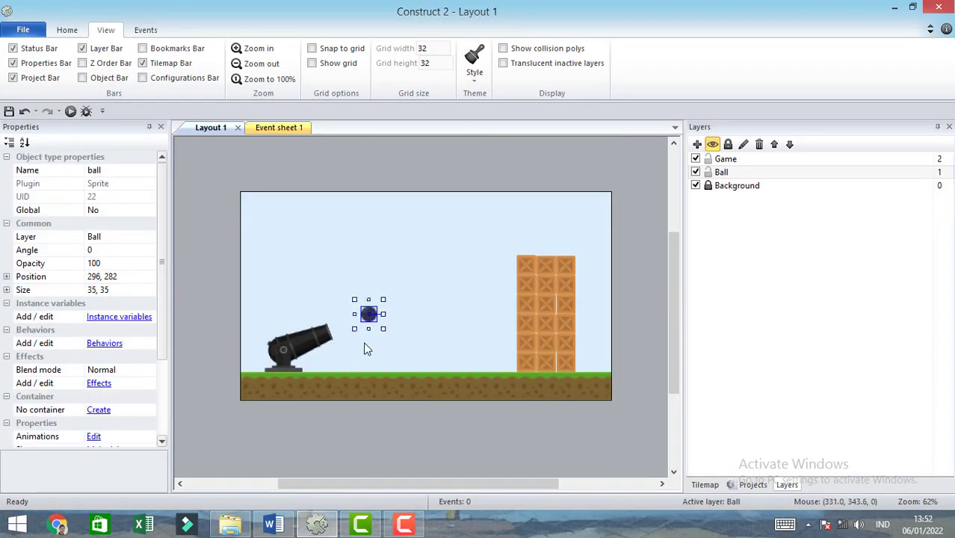
# - Add the Physics behavior to the ball sprite and set its collision mask to Circle
pyautogui.click(105, 343)
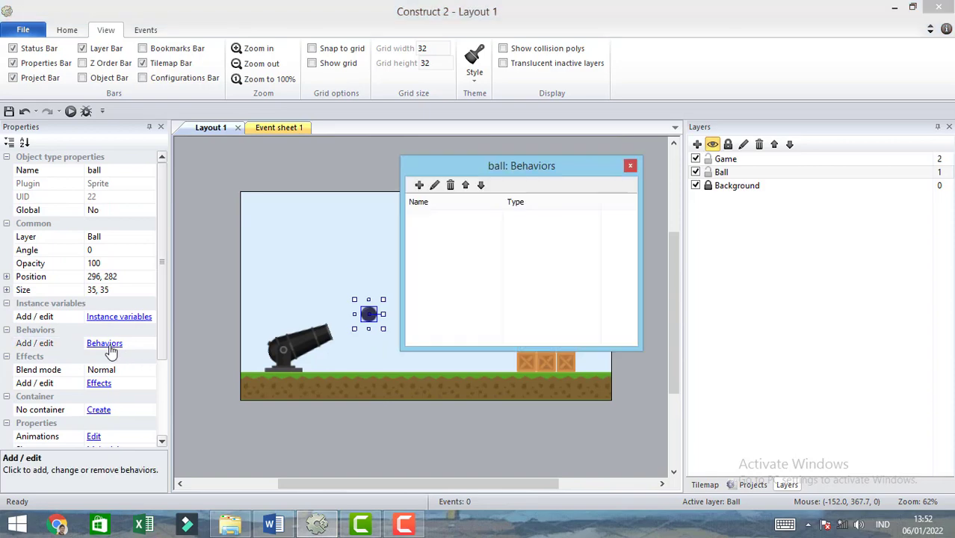
pyautogui.click(419, 185)
pyautogui.moveTo(688, 230); pyautogui.dragTo(689, 340)
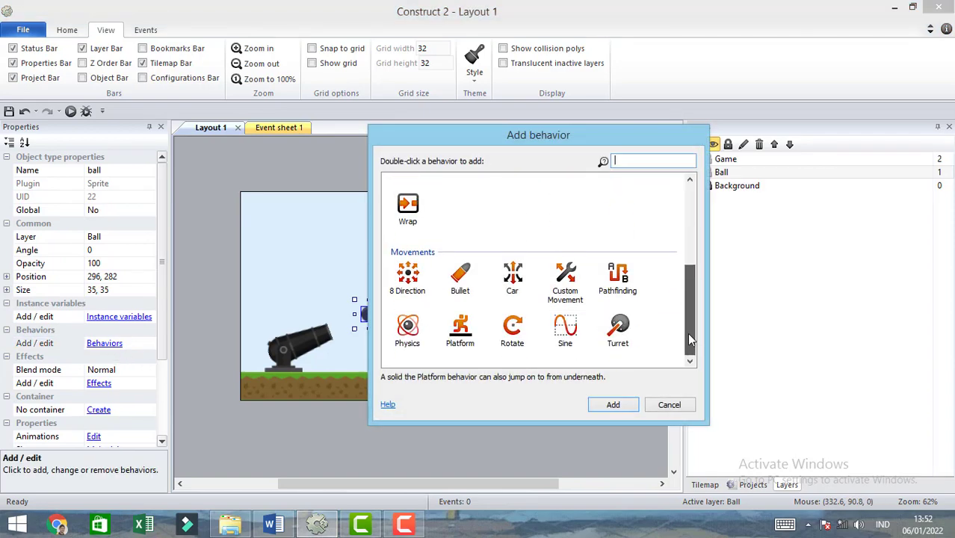
pyautogui.doubleClick(408, 329)
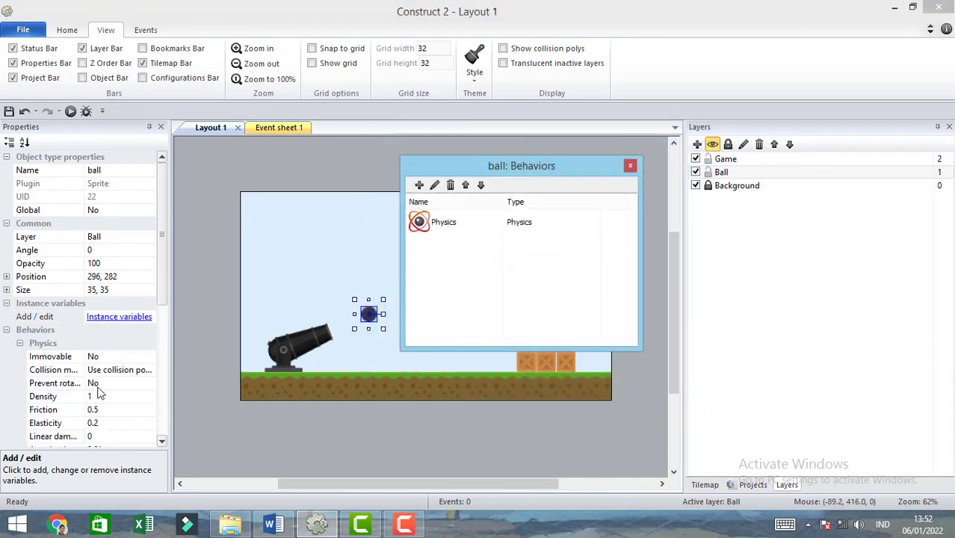
pyautogui.click(149, 372)
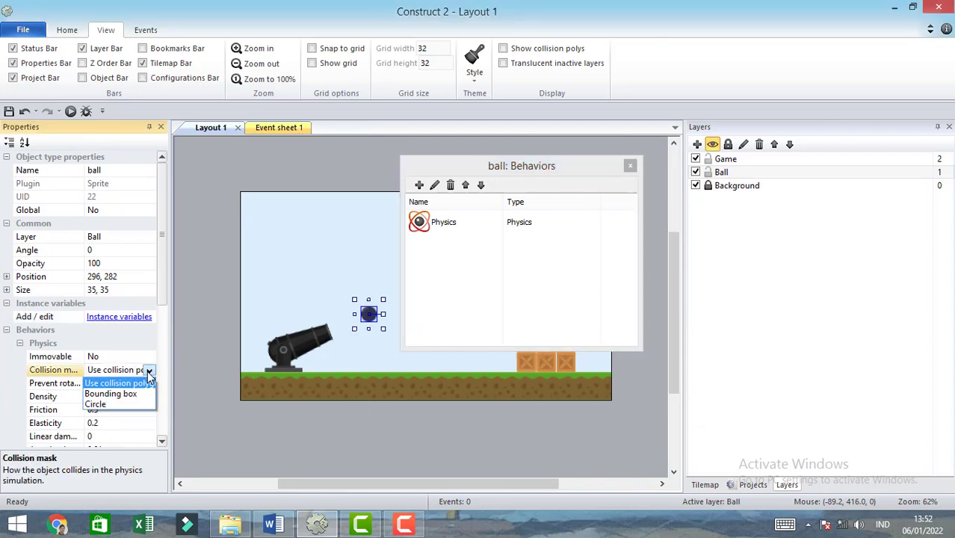
pyautogui.click(110, 403)
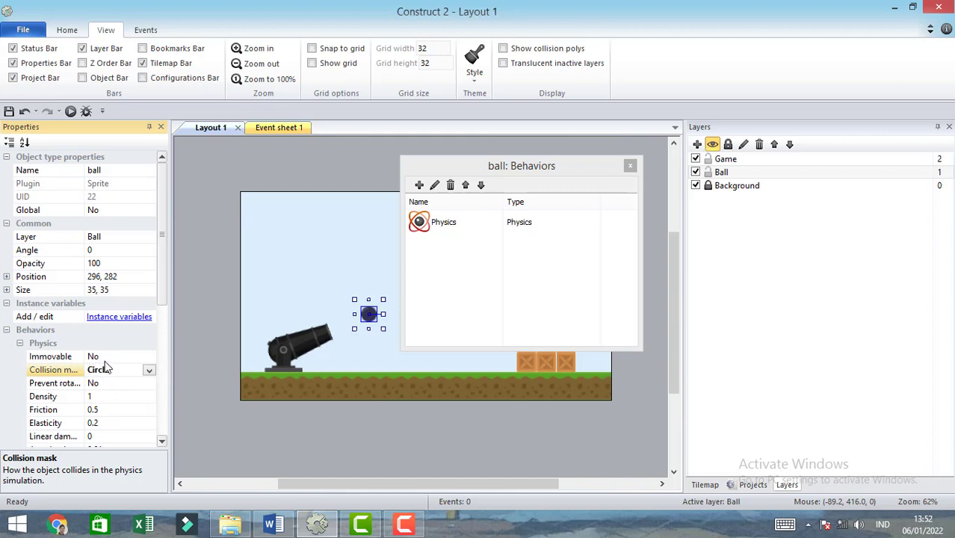
pyautogui.click(630, 165)
# - Run the layout in a browser preview to examine how the ball behaves with physics, and close the preview
pyautogui.click(630, 264)
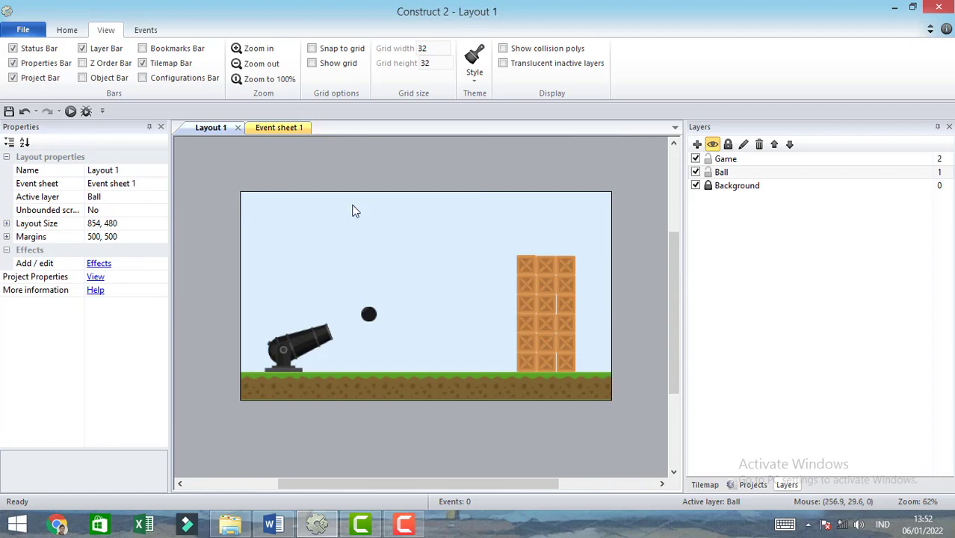
pyautogui.click(70, 110)
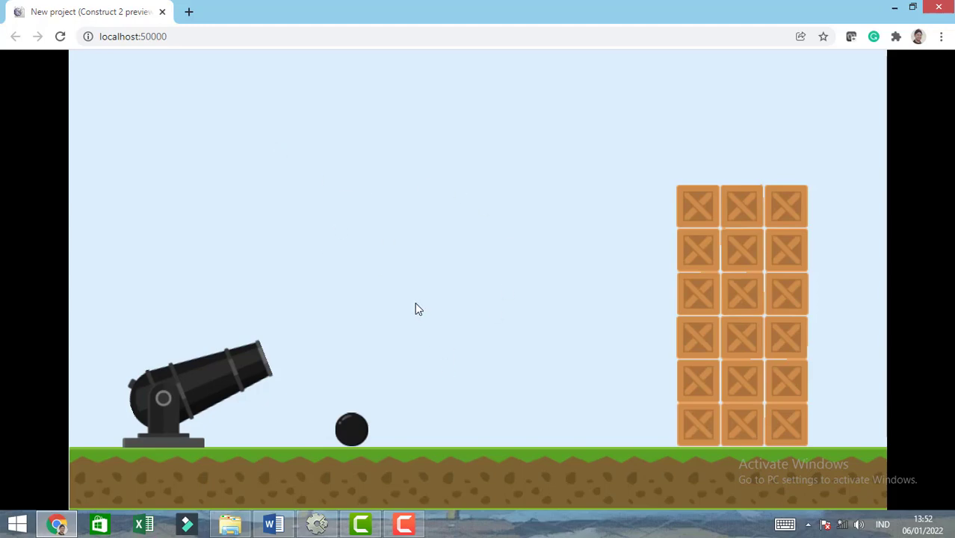
pyautogui.click(161, 12)
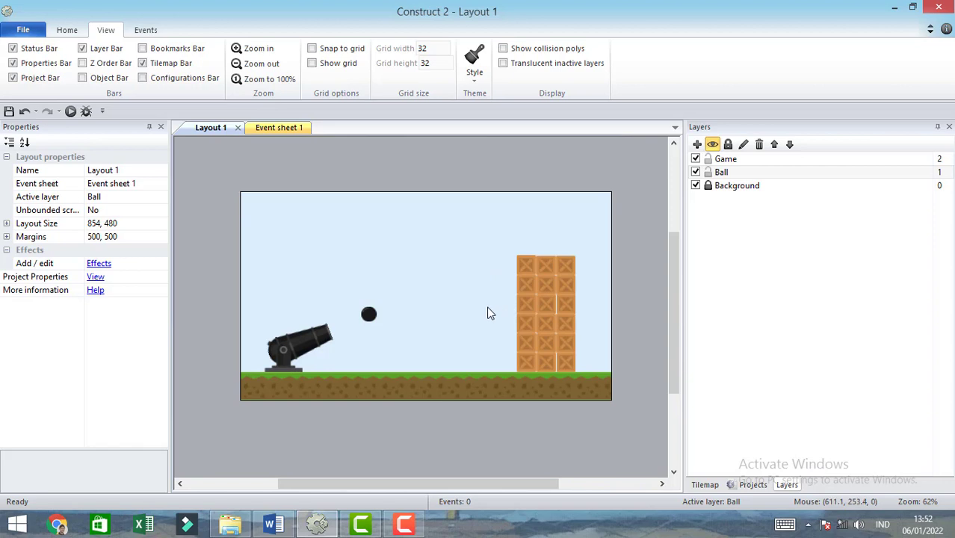
# - Add a System Every tick event to Event sheet 1
pyautogui.click(272, 130)
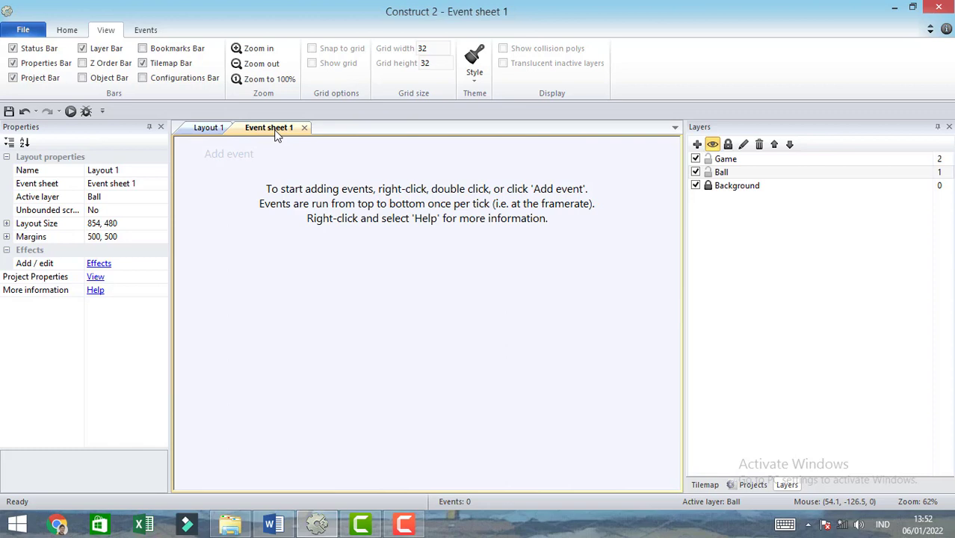
pyautogui.click(228, 157)
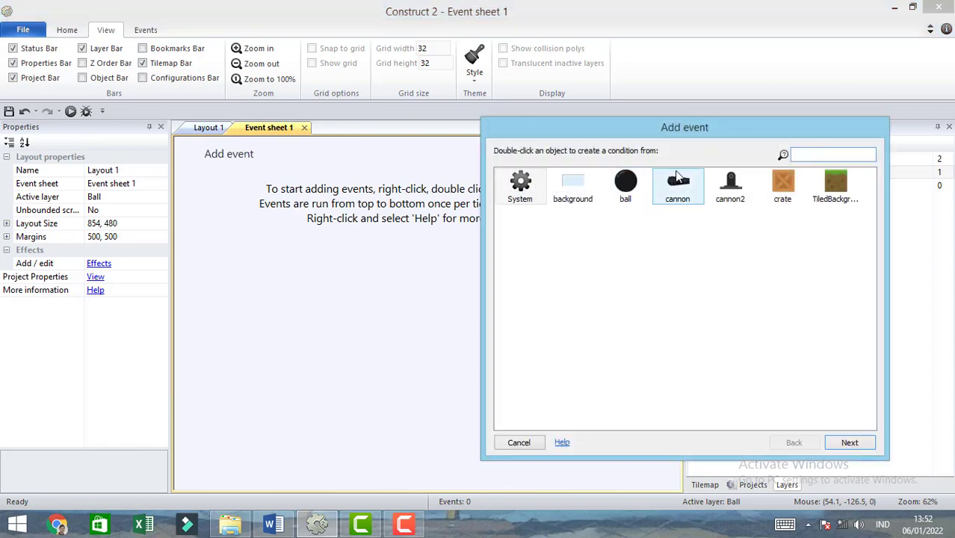
pyautogui.moveTo(718, 136); pyautogui.dragTo(635, 145)
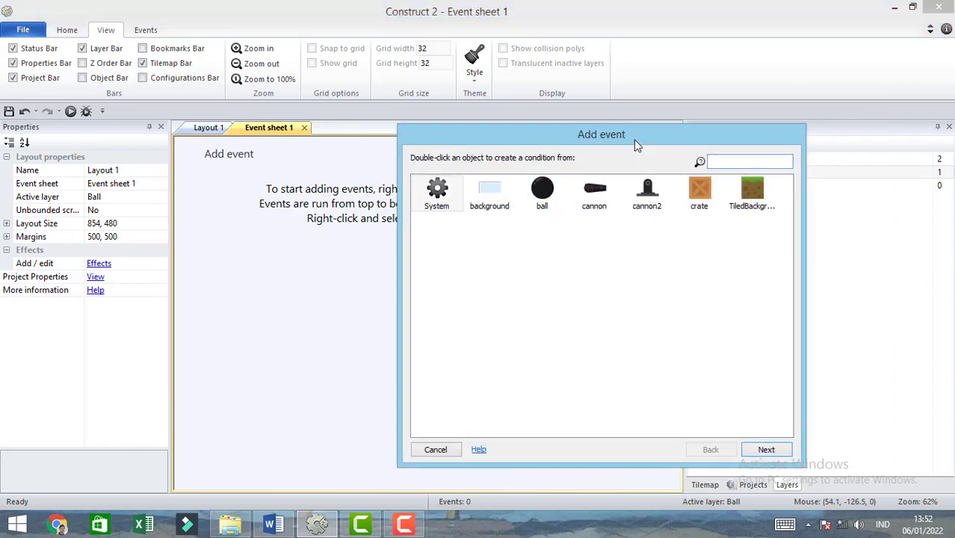
pyautogui.doubleClick(439, 192)
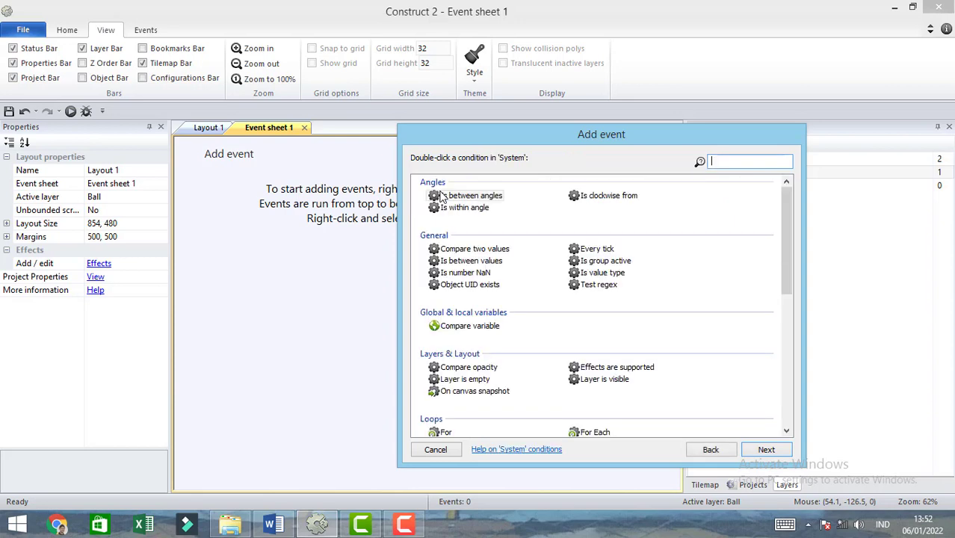
pyautogui.doubleClick(597, 249)
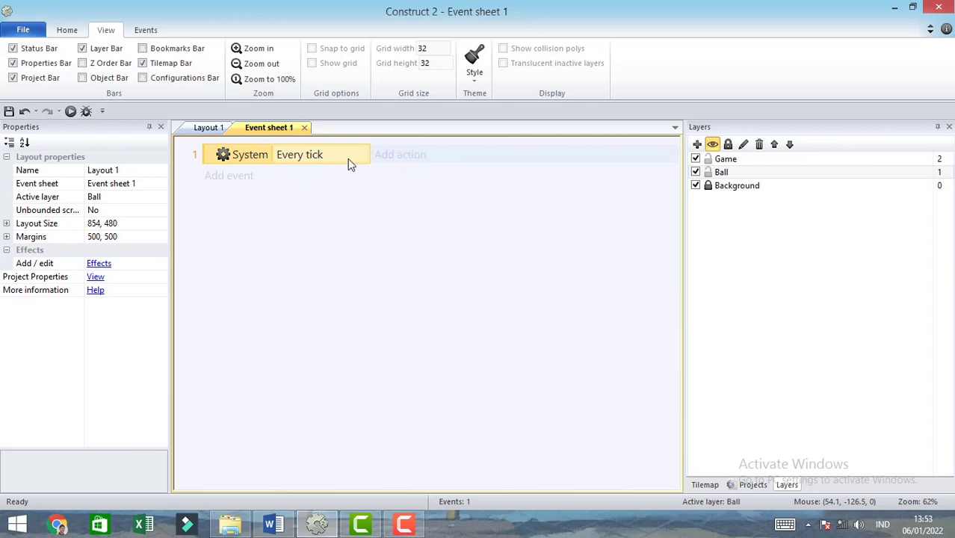
pyautogui.click(390, 156)
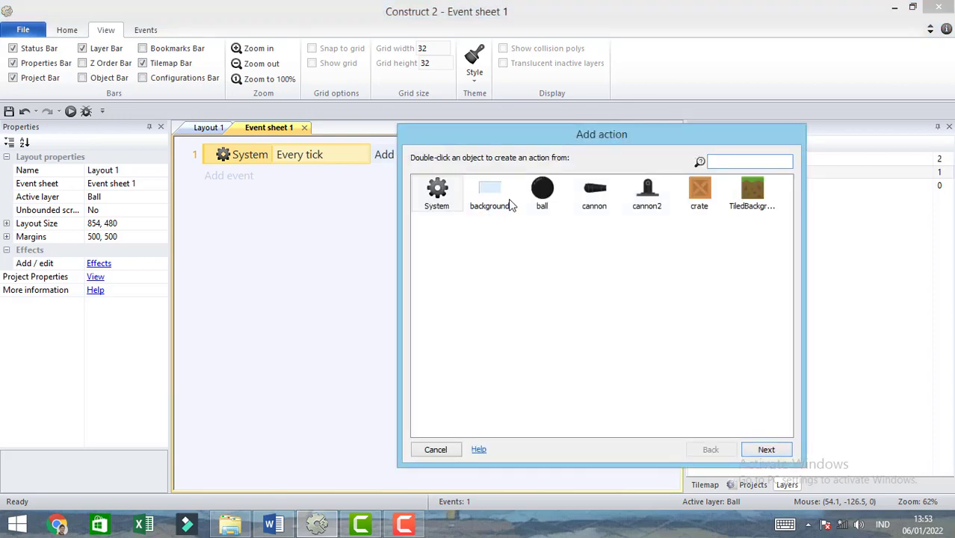
pyautogui.doubleClick(596, 193)
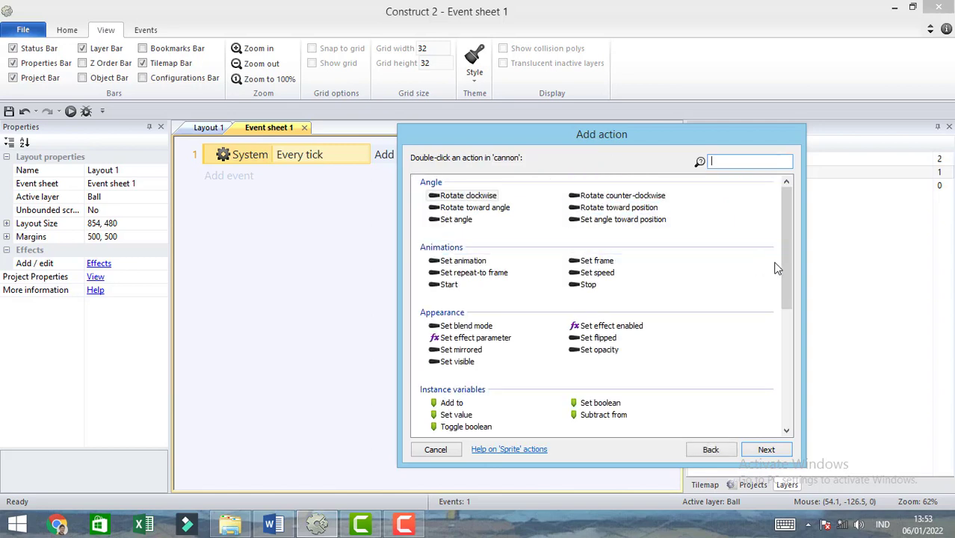
pyautogui.doubleClick(618, 220)
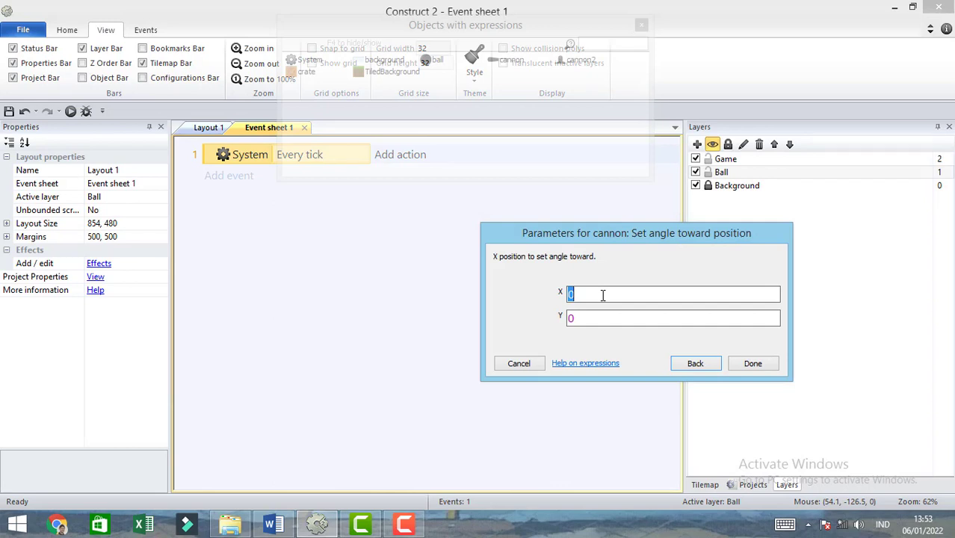
pyautogui.write('M')
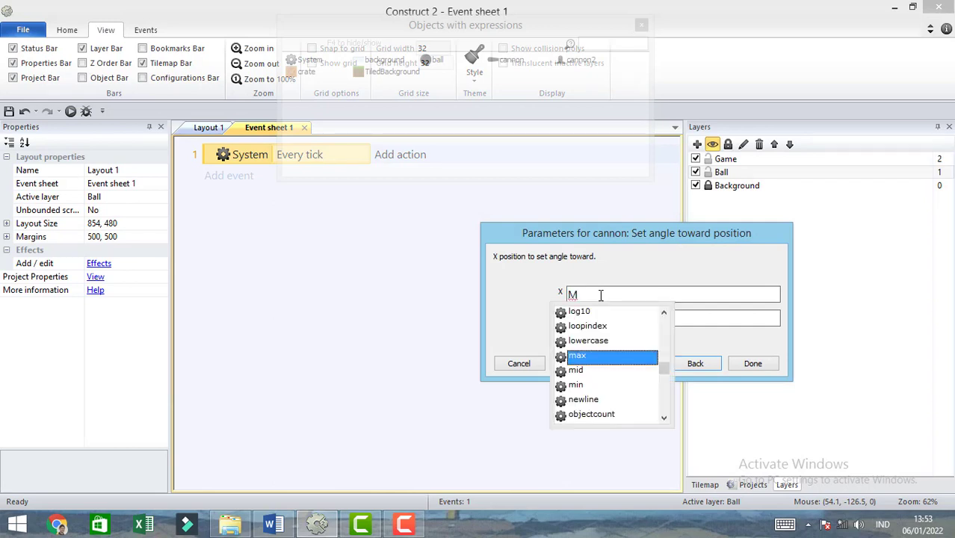
pyautogui.write('o')
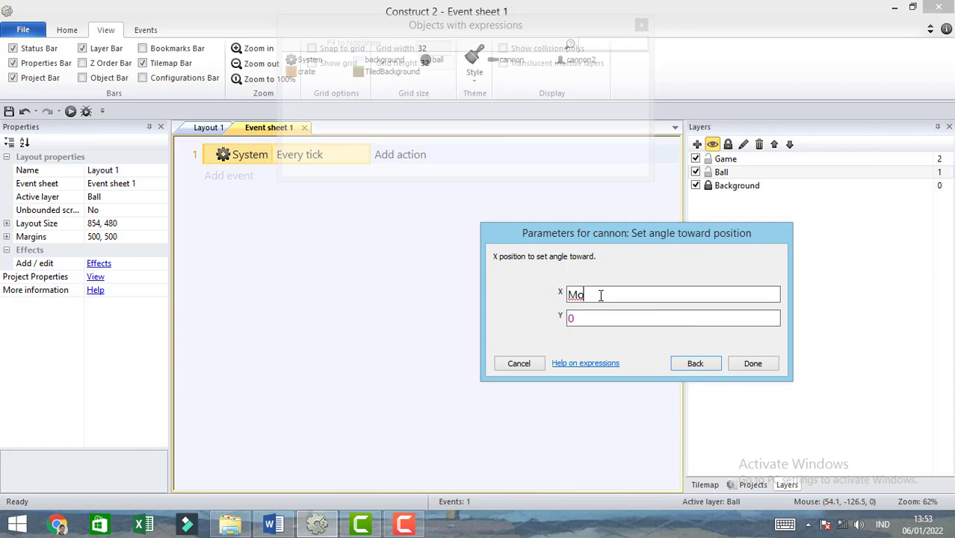
pyautogui.click(527, 364)
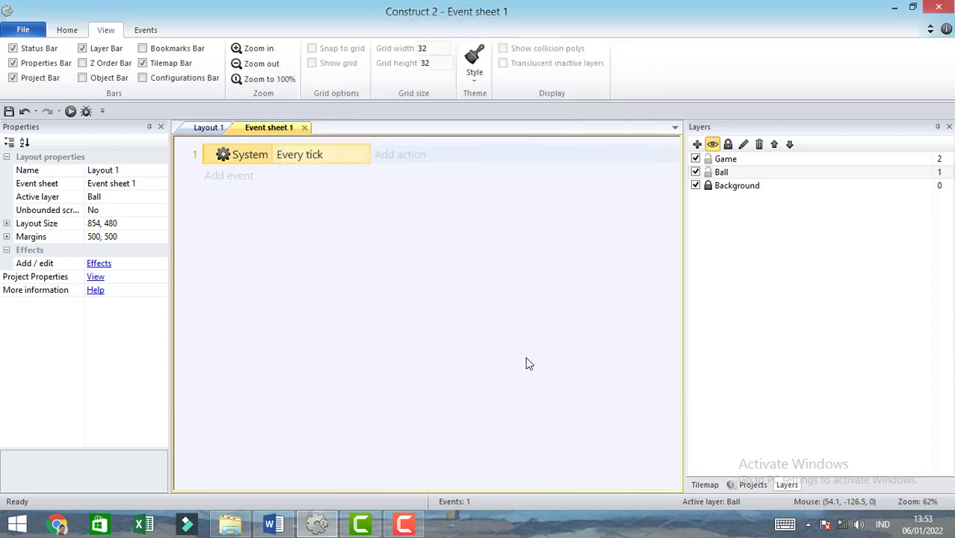
# - Insert the Mouse input object into the project from Layout 1 and return to Event sheet 1
pyautogui.click(209, 128)
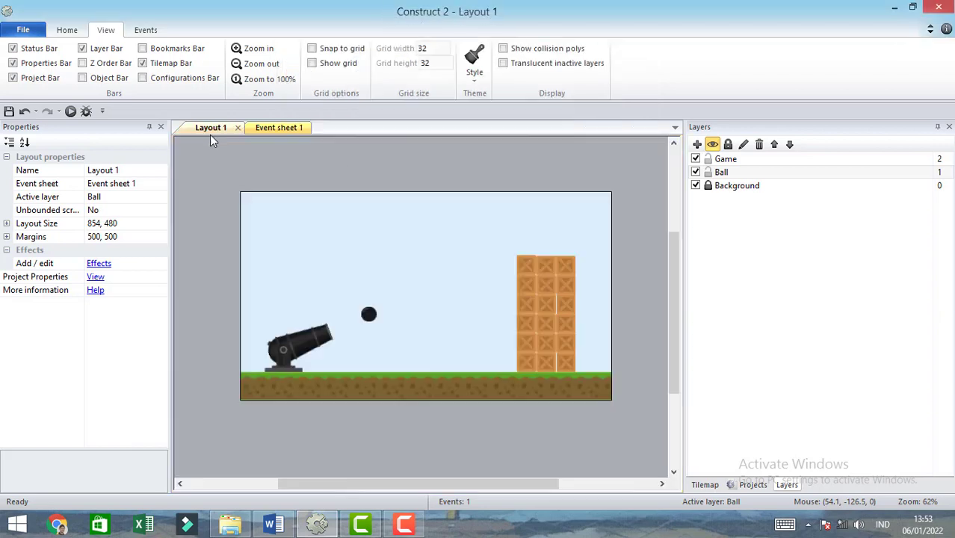
pyautogui.doubleClick(370, 172)
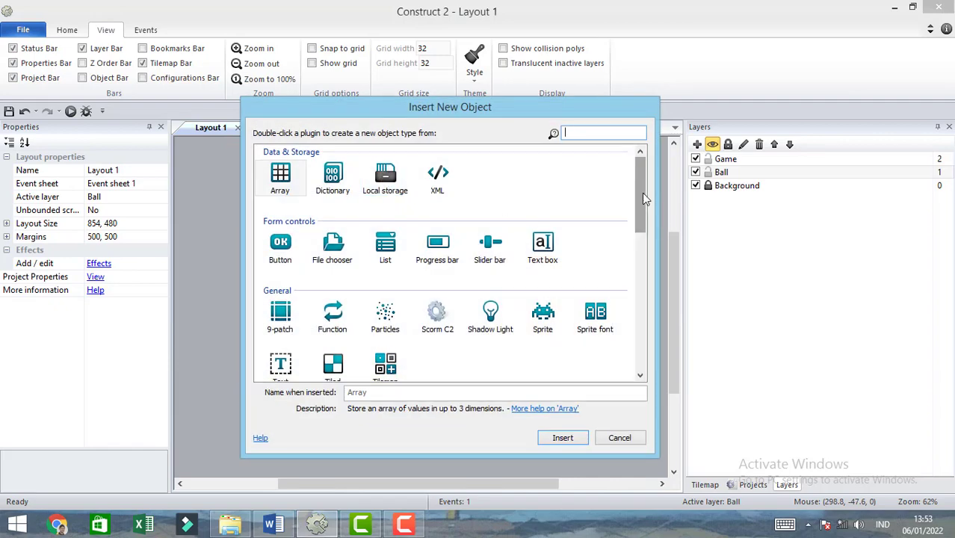
pyautogui.moveTo(642, 195); pyautogui.dragTo(634, 238)
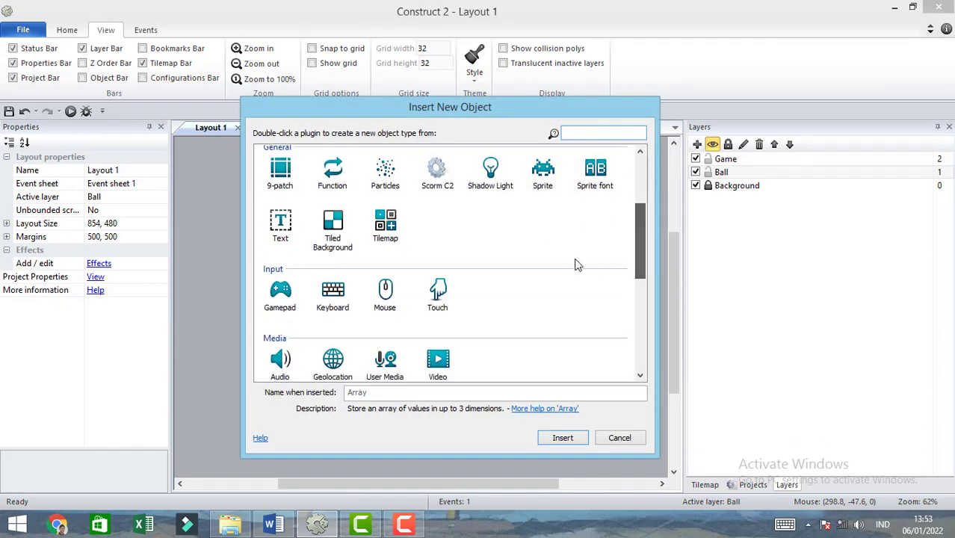
pyautogui.click(386, 297)
pyautogui.doubleClick(385, 296)
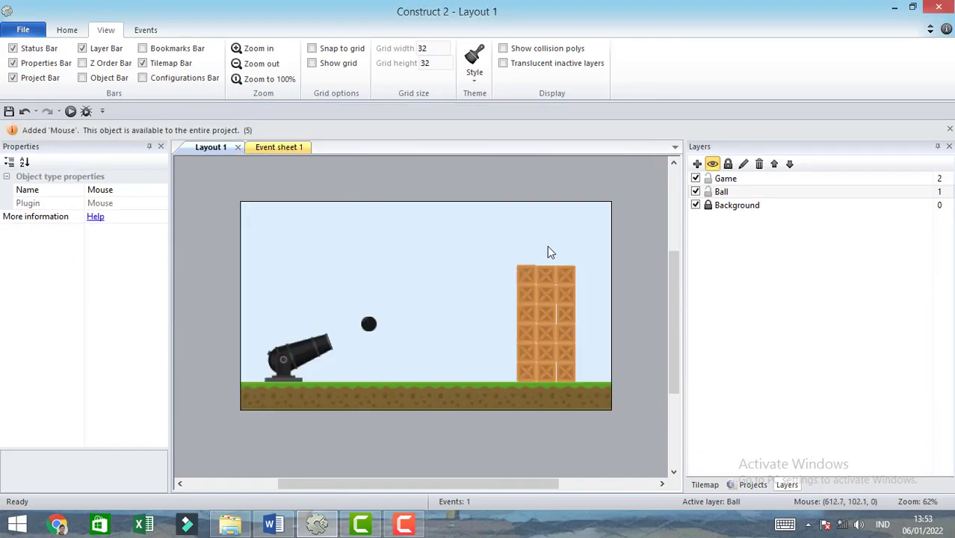
pyautogui.click(290, 151)
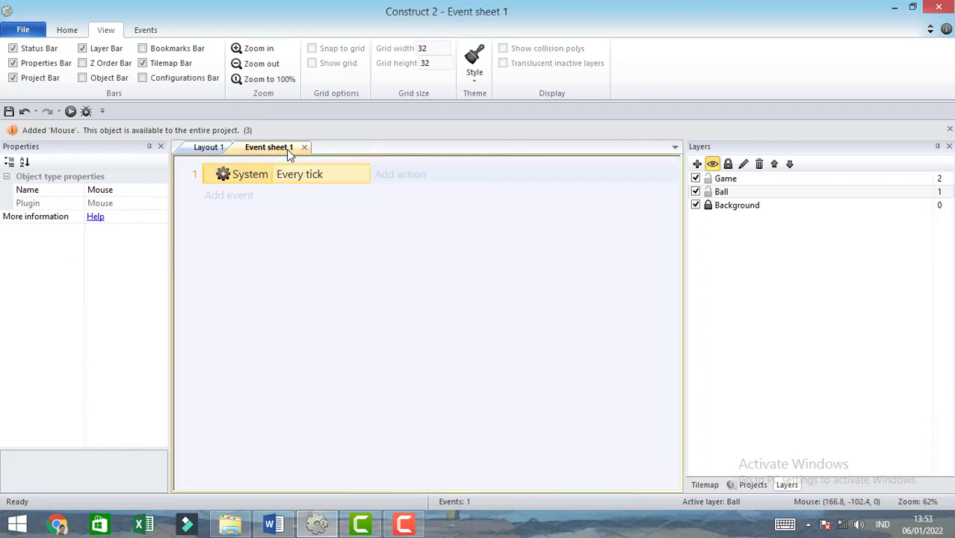
pyautogui.click(401, 176)
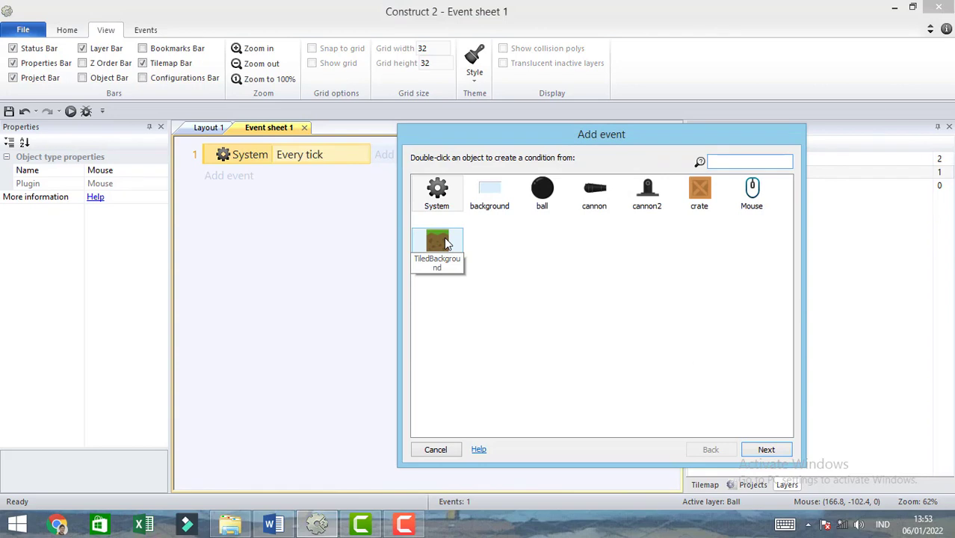
pyautogui.doubleClick(597, 194)
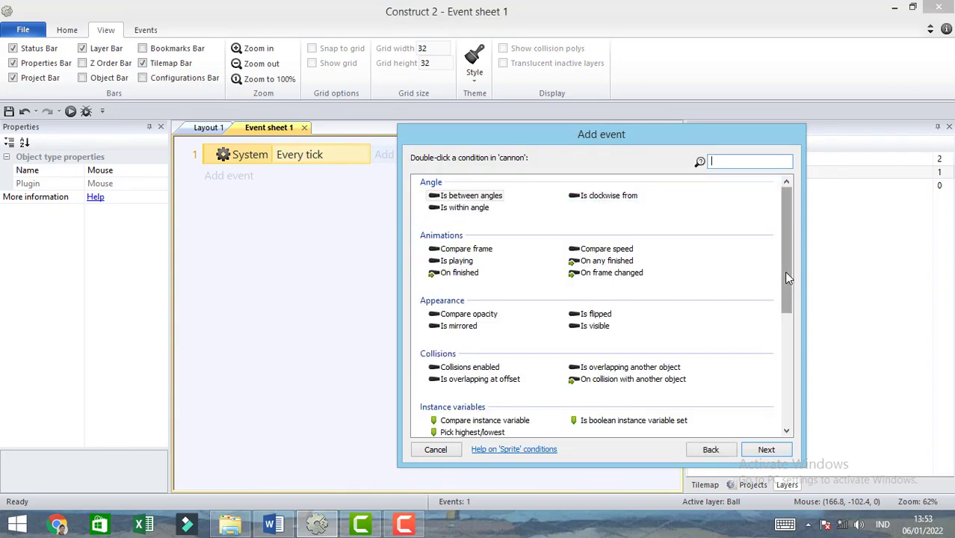
pyautogui.write('se')
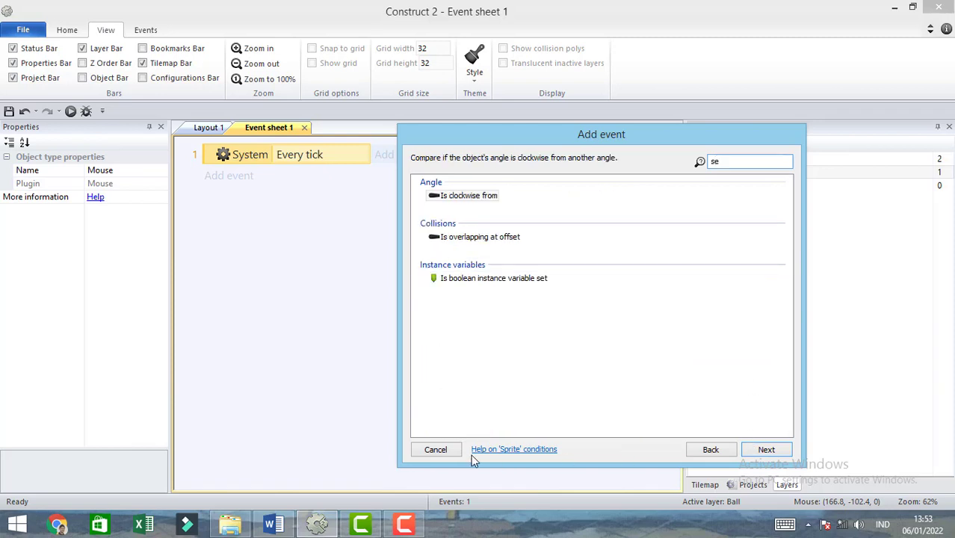
pyautogui.click(451, 450)
# - Give the Every tick event a Set angle toward position action for the cannon barrel, with X set to Mouse.X
pyautogui.click(399, 155)
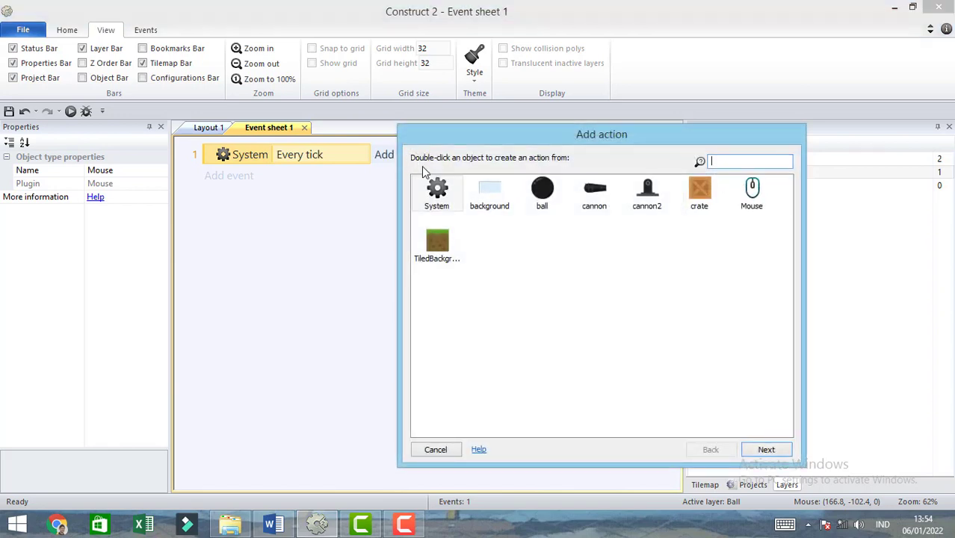
pyautogui.doubleClick(600, 196)
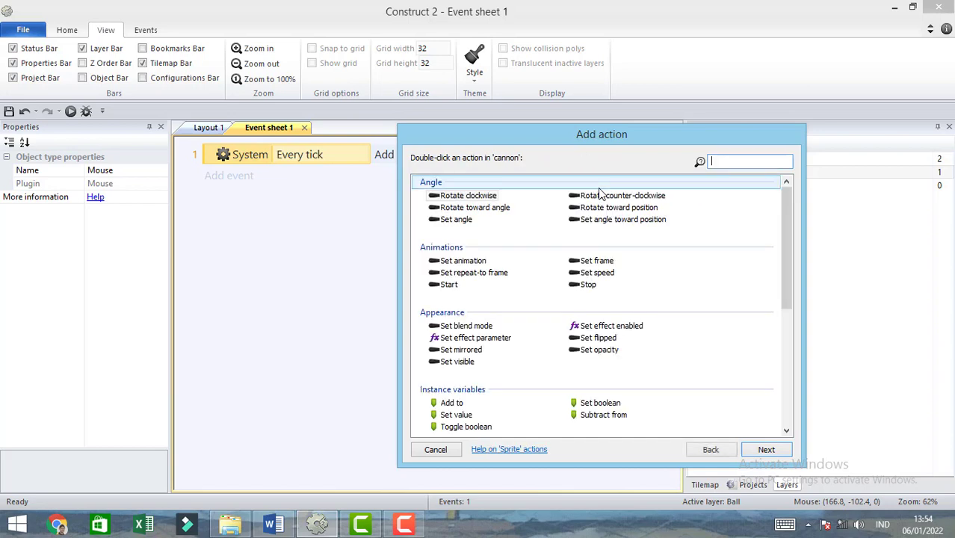
pyautogui.click(628, 221)
pyautogui.doubleClick(639, 227)
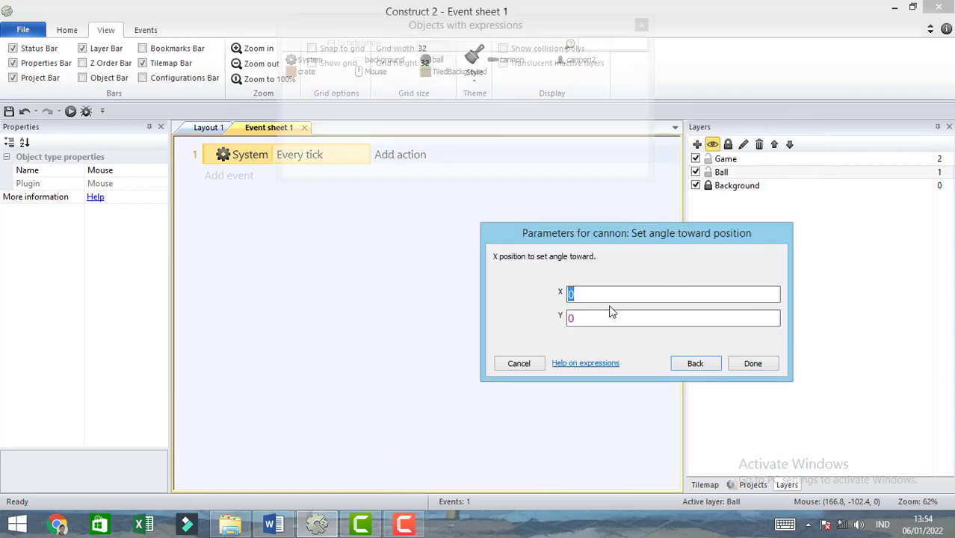
pyautogui.write('M')
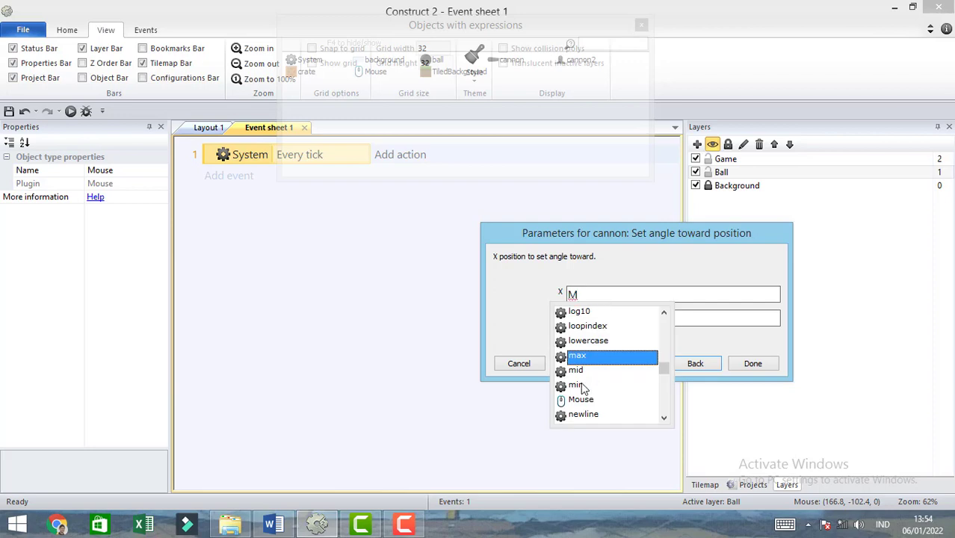
pyautogui.click(576, 400)
pyautogui.write('.')
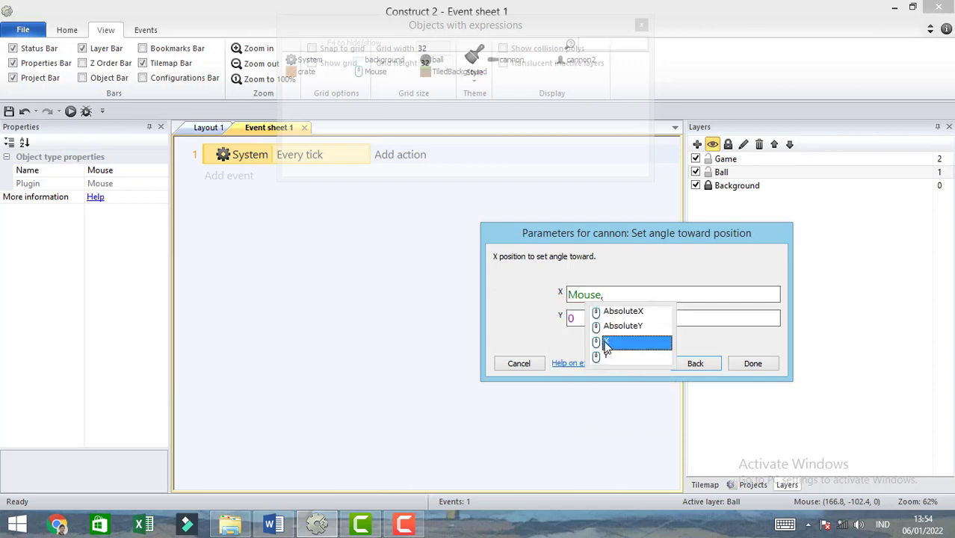
pyautogui.click(606, 342)
# - Set Y to Mouse.Y in the cannon's Set angle toward position action and confirm the action
pyautogui.click(596, 319)
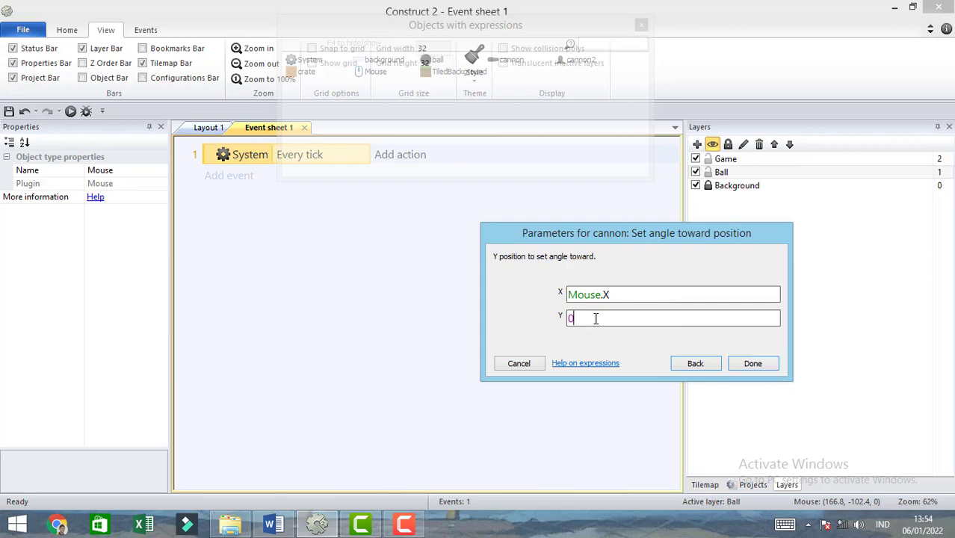
pyautogui.press('BackSpace')
pyautogui.write('M')
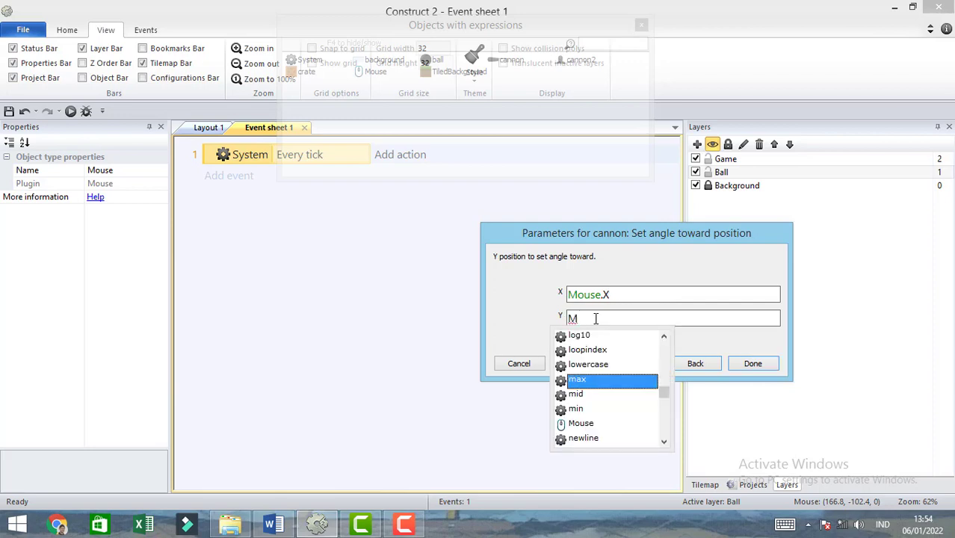
pyautogui.click(585, 425)
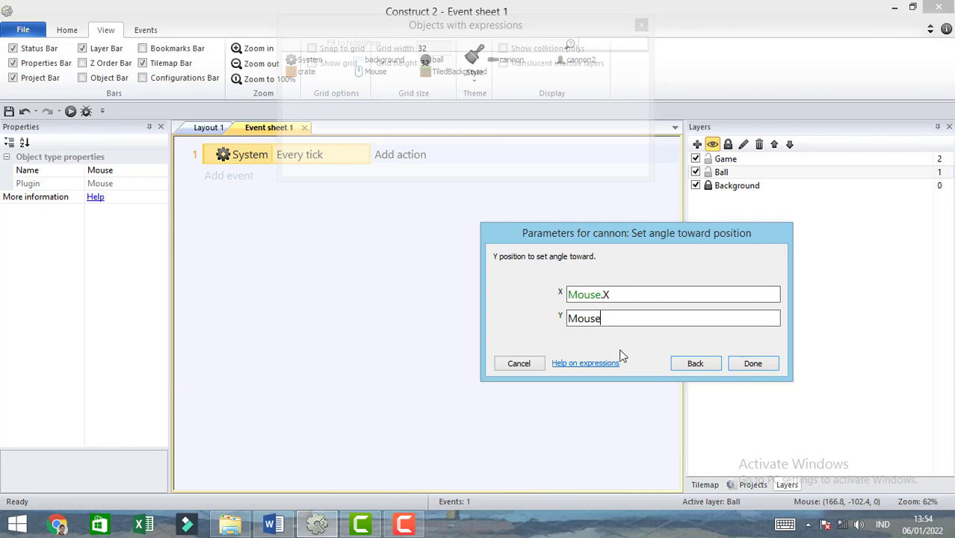
pyautogui.write('.Y')
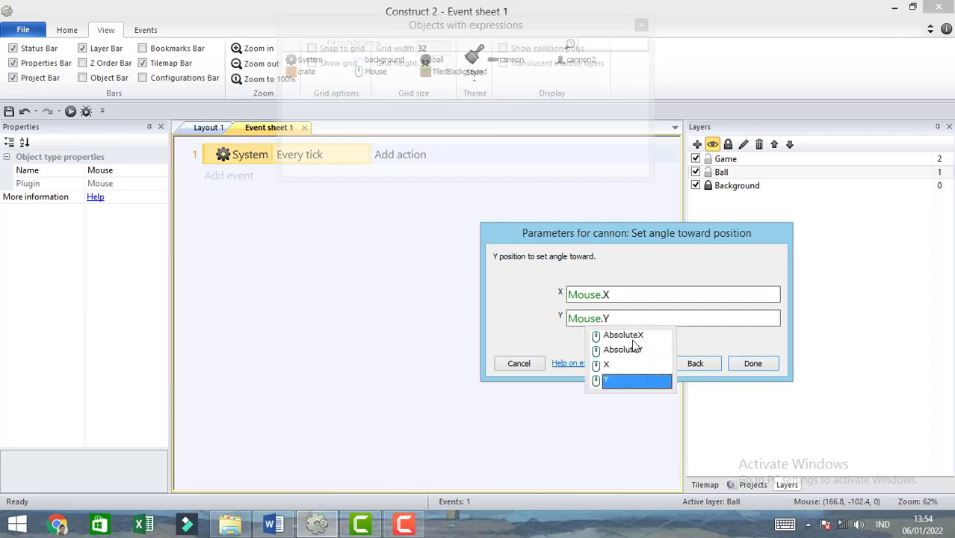
pyautogui.click(607, 382)
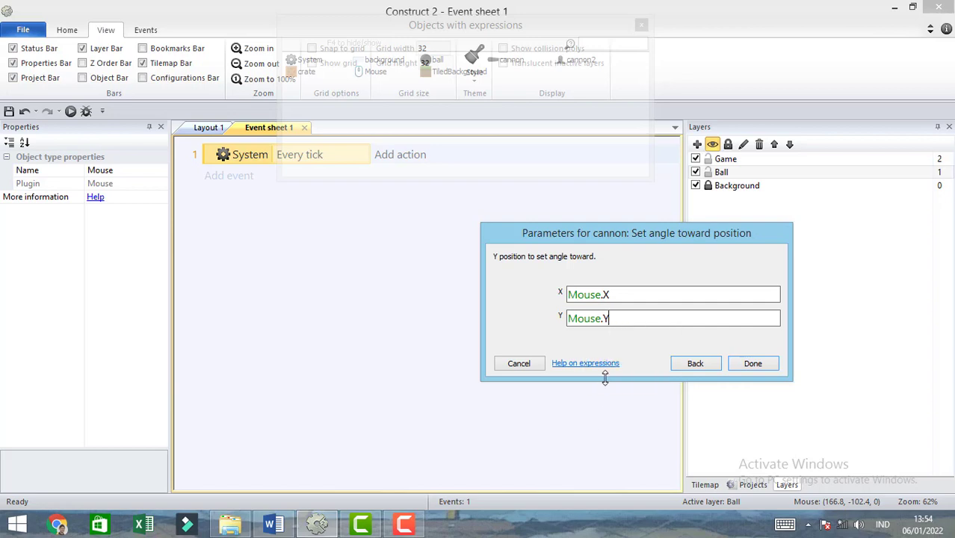
pyautogui.click(753, 365)
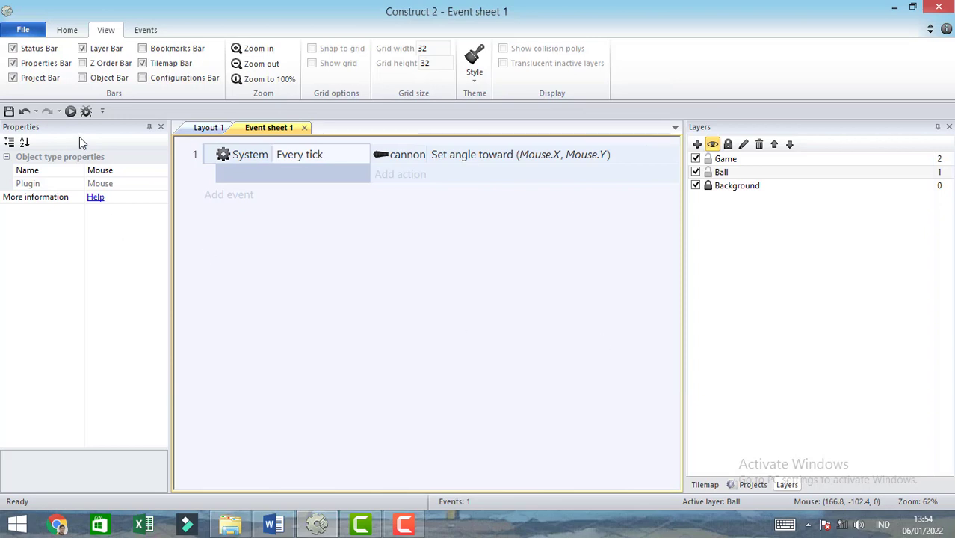
# - Run the layout in a browser preview to check how the cannon aims at the mouse, and close the preview
pyautogui.click(71, 112)
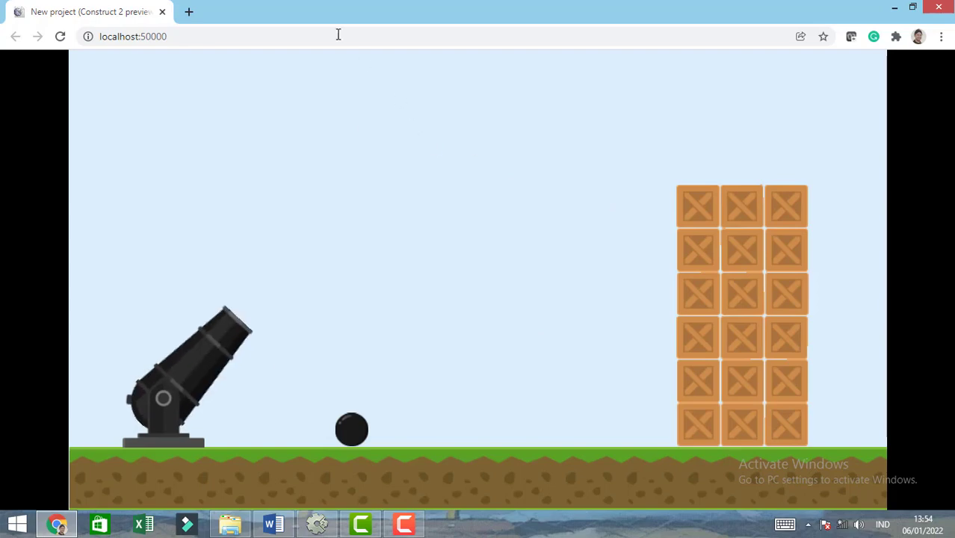
pyautogui.click(162, 12)
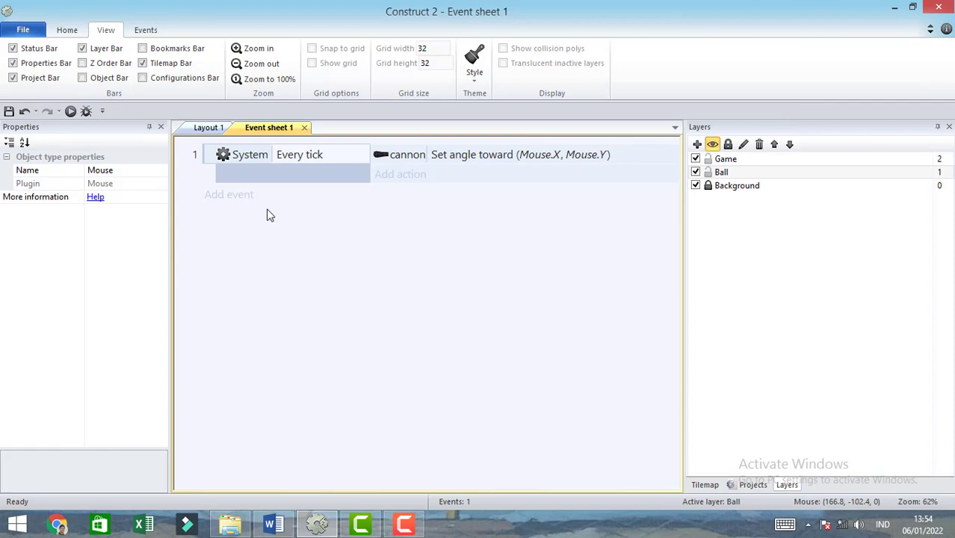
pyautogui.click(237, 199)
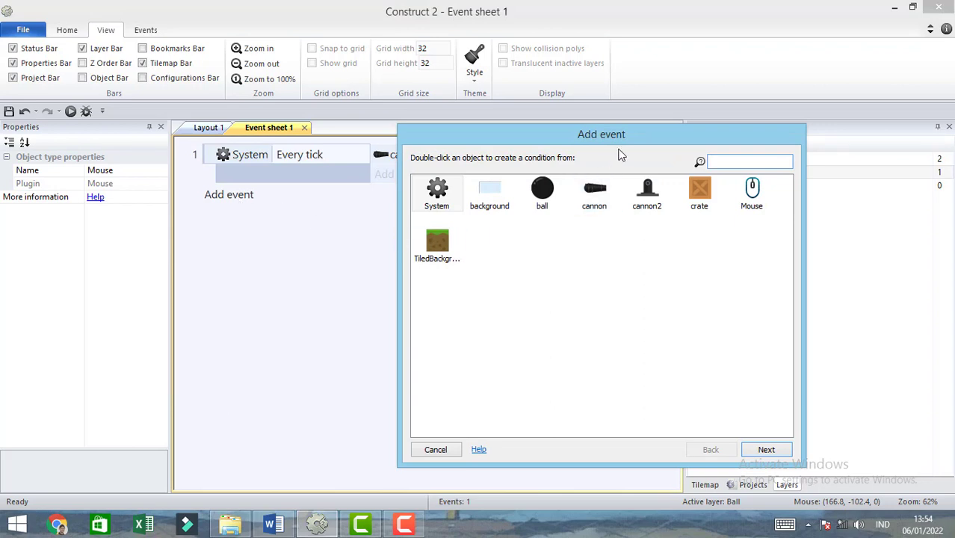
pyautogui.click(596, 192)
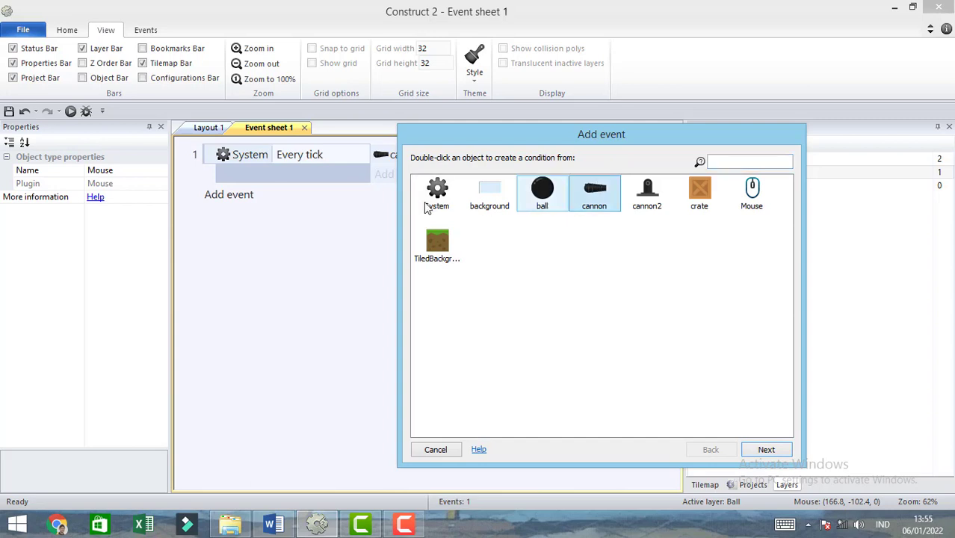
pyautogui.doubleClick(595, 193)
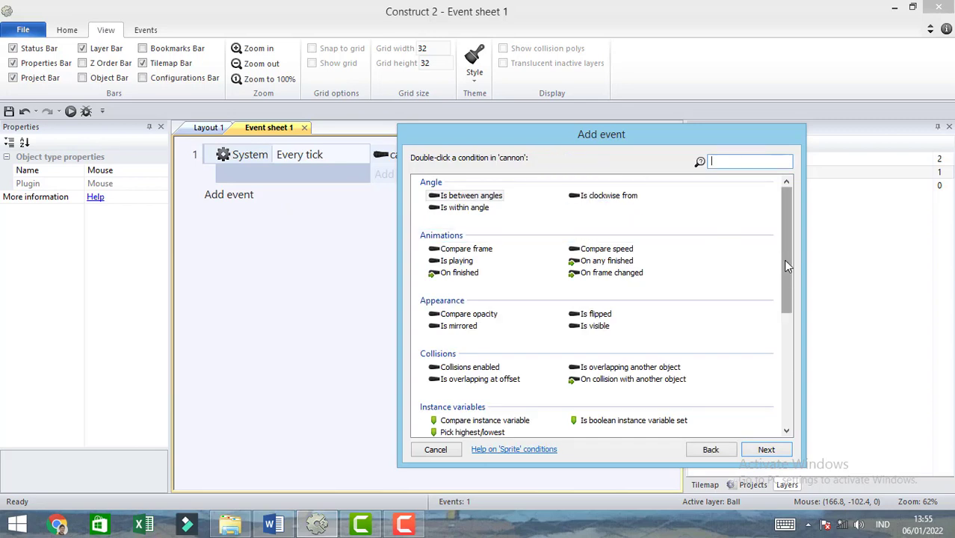
pyautogui.moveTo(787, 266)
pyautogui.mouseDown()
pyautogui.moveTo(787, 307)
pyautogui.moveTo(787, 281)
pyautogui.mouseUp()
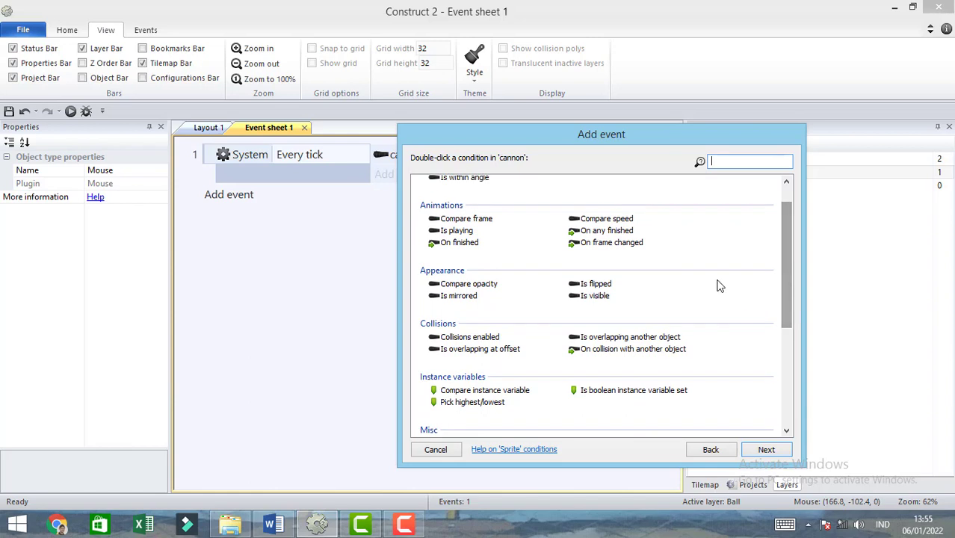
pyautogui.write('spa')
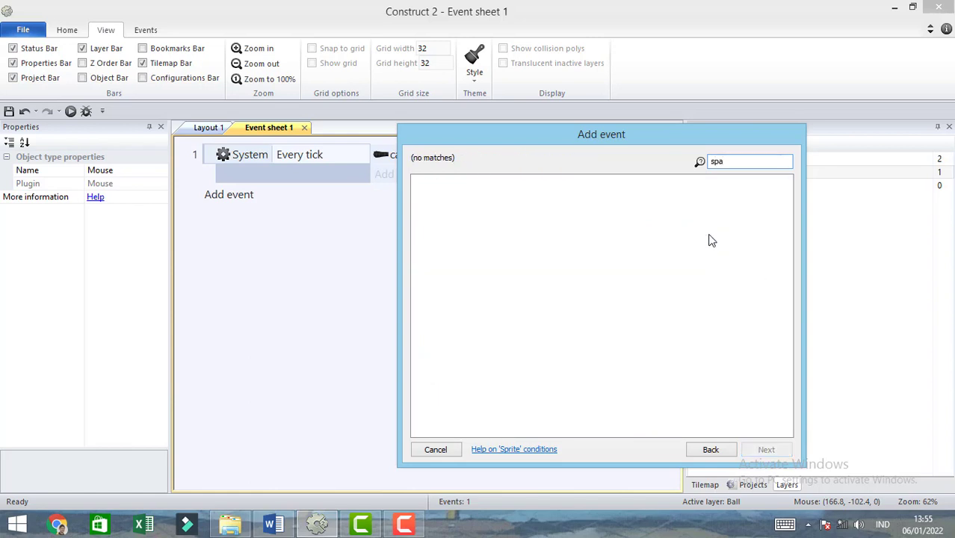
pyautogui.press('BackSpace')
pyautogui.press('BackSpace')
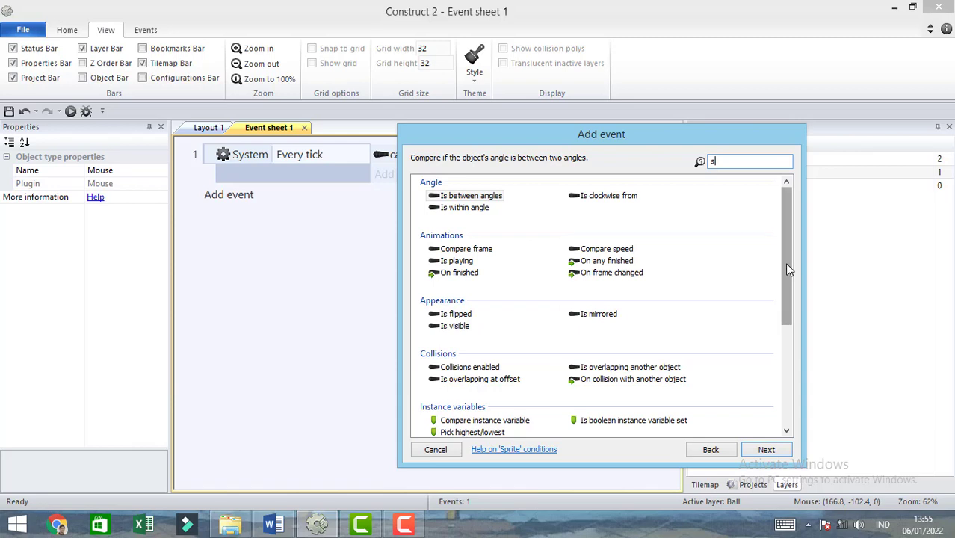
pyautogui.write('p')
pyautogui.press('BackSpace')
pyautogui.press('BackSpace')
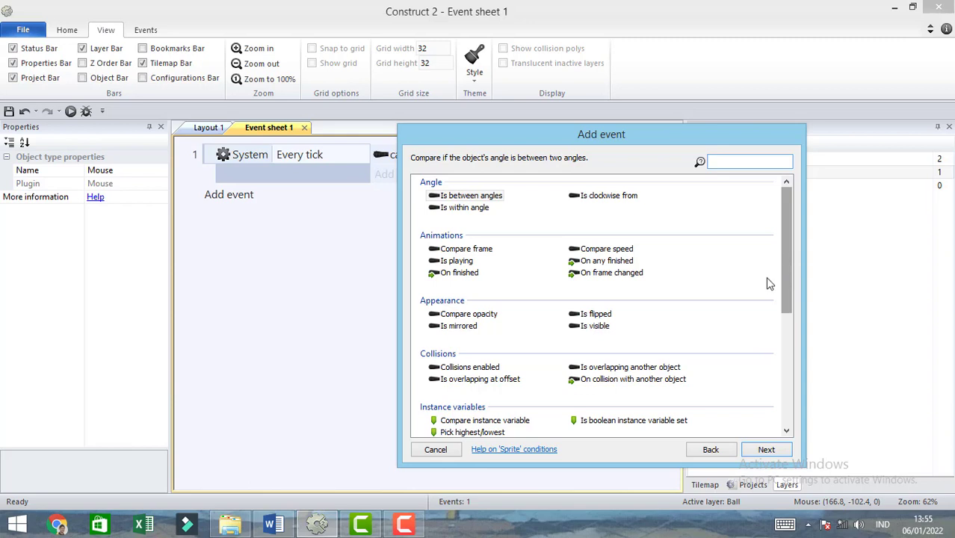
pyautogui.click(446, 449)
# - Add a Mouse On click event to Event sheet 1 for the Left button with click type Clicked
pyautogui.click(212, 195)
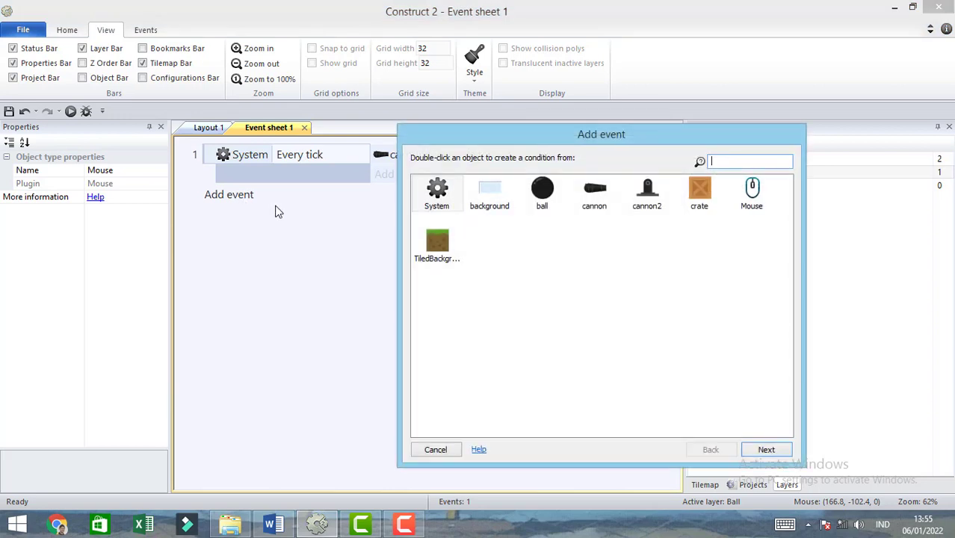
pyautogui.doubleClick(753, 201)
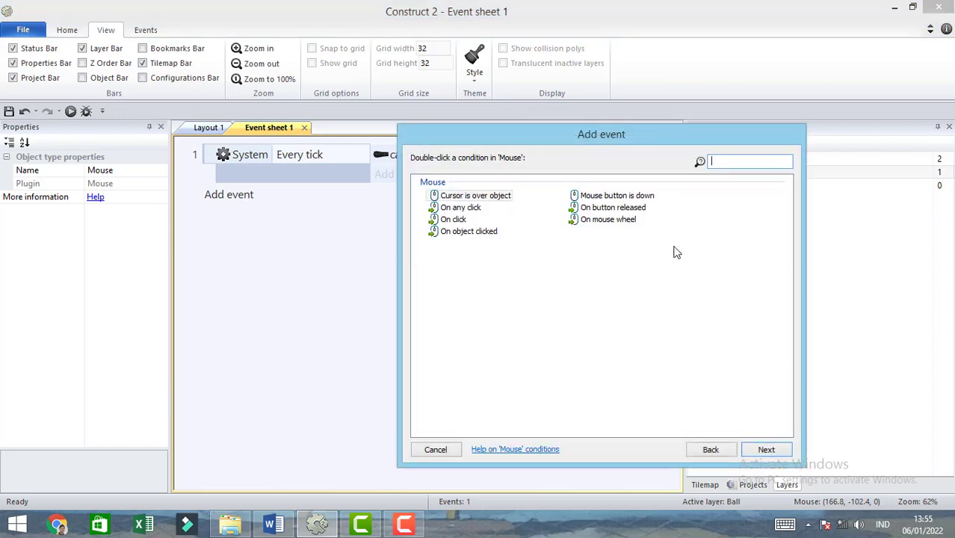
pyautogui.doubleClick(452, 219)
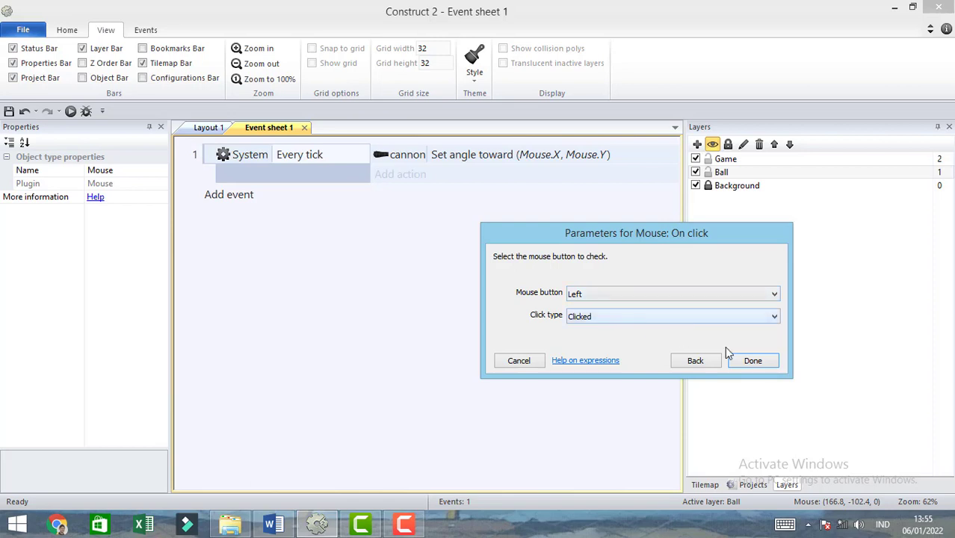
pyautogui.click(753, 360)
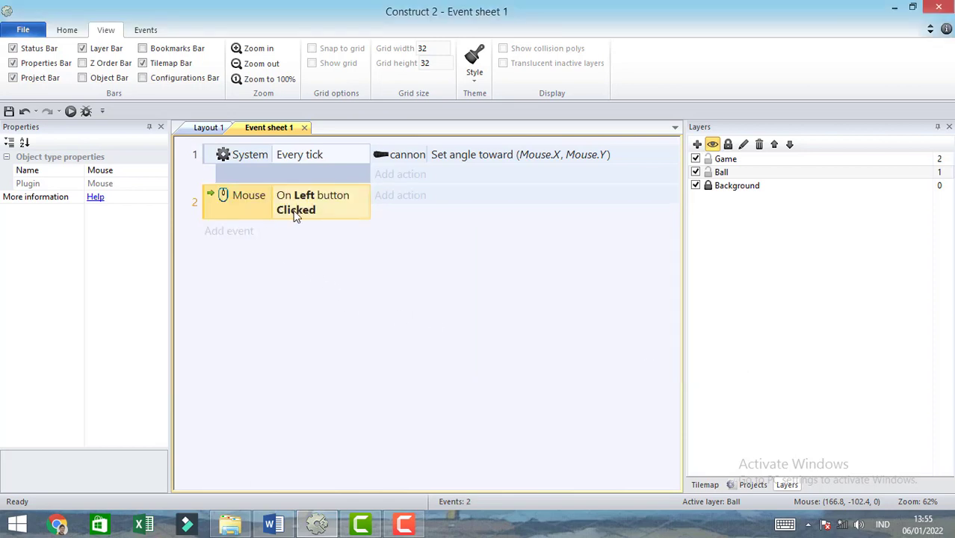
# - Give the mouse click event a Spawn another object action for the cannon barrel, with ball as the object
pyautogui.click(420, 200)
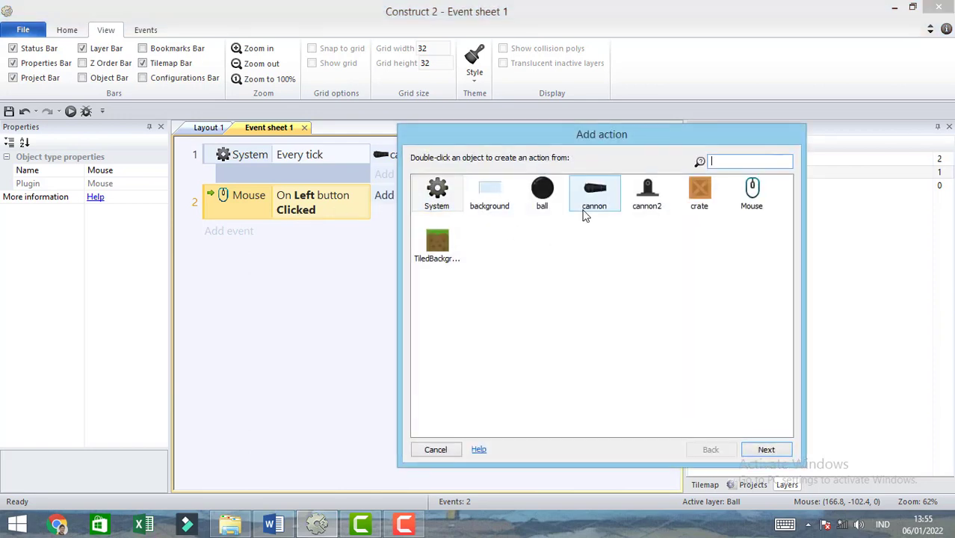
pyautogui.doubleClick(589, 202)
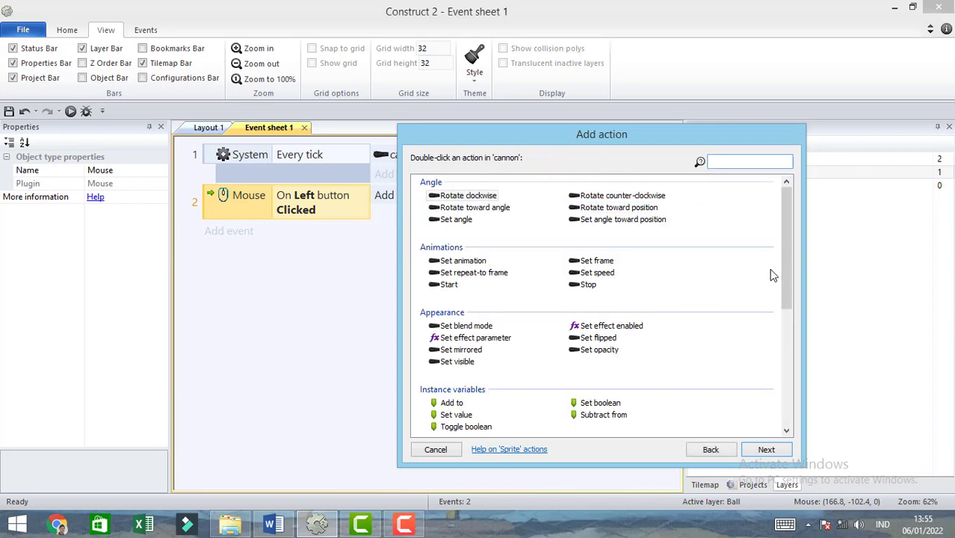
pyautogui.write('s')
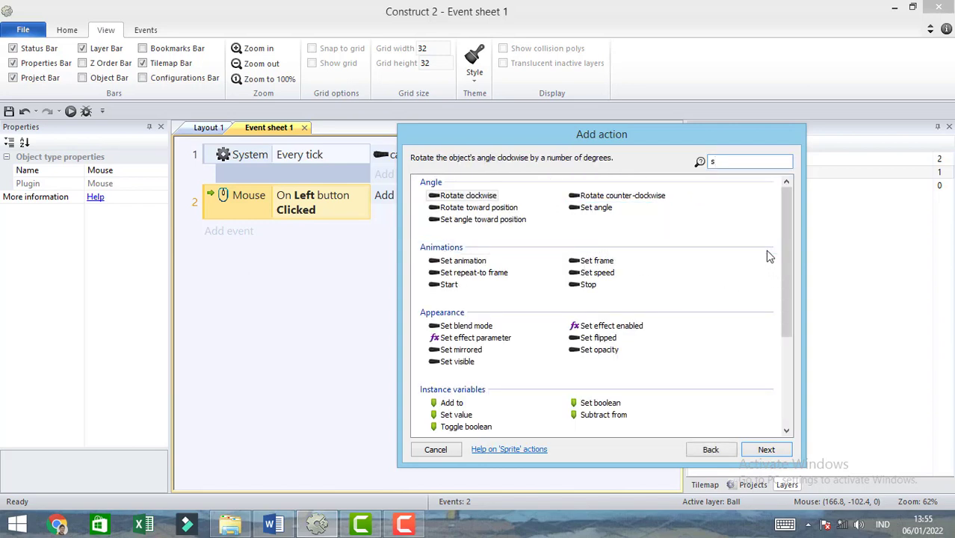
pyautogui.write('p')
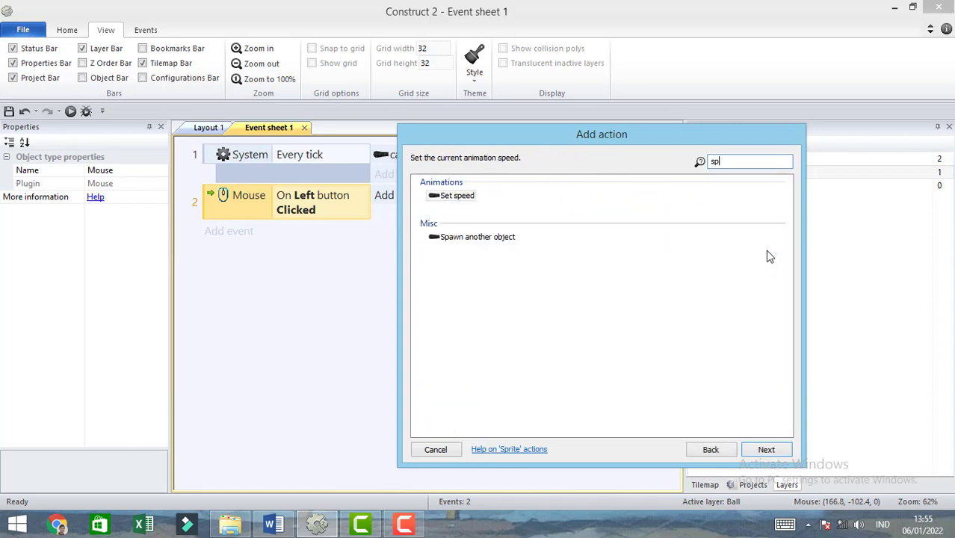
pyautogui.doubleClick(502, 238)
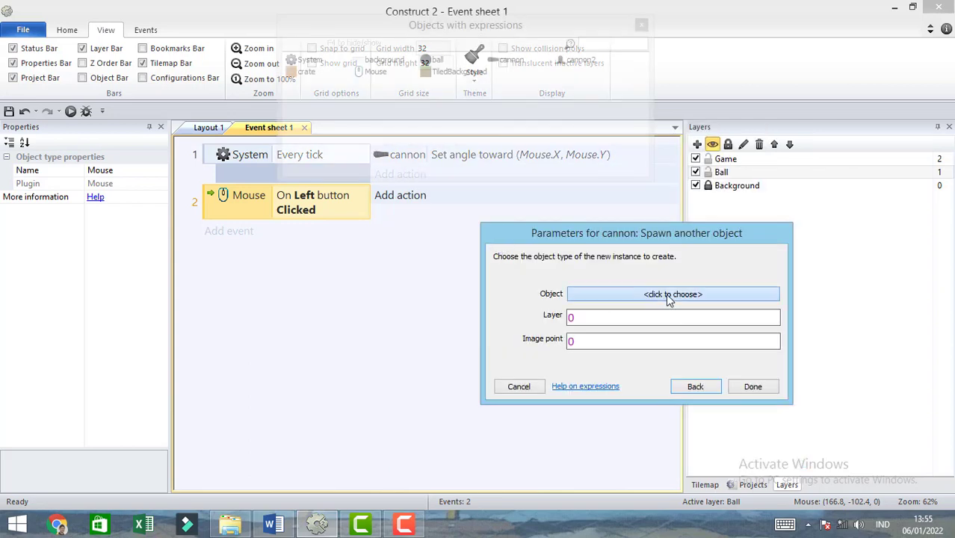
pyautogui.click(669, 296)
pyautogui.click(484, 206)
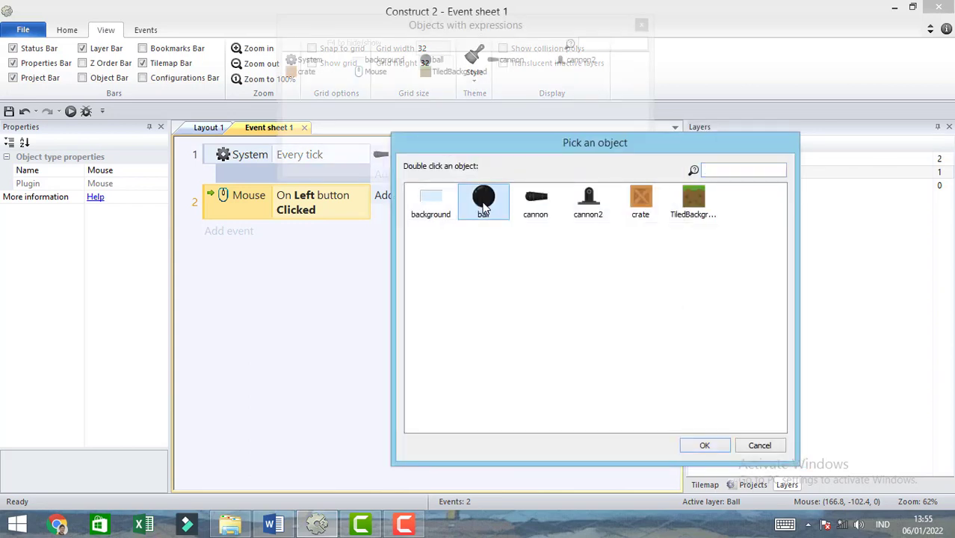
pyautogui.click(704, 444)
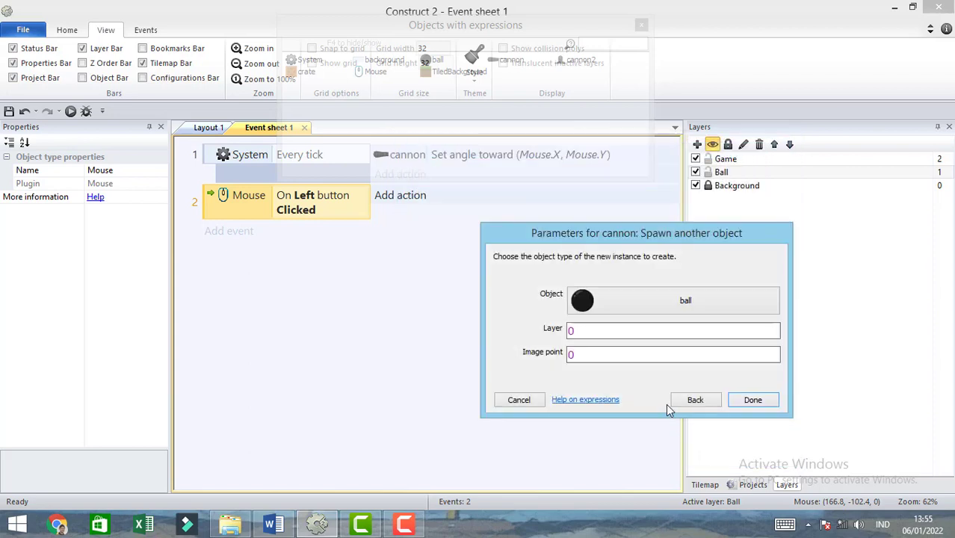
# - Set the spawn action's layer to "Ball" and its image point to 1, and confirm the action
pyautogui.click(606, 331)
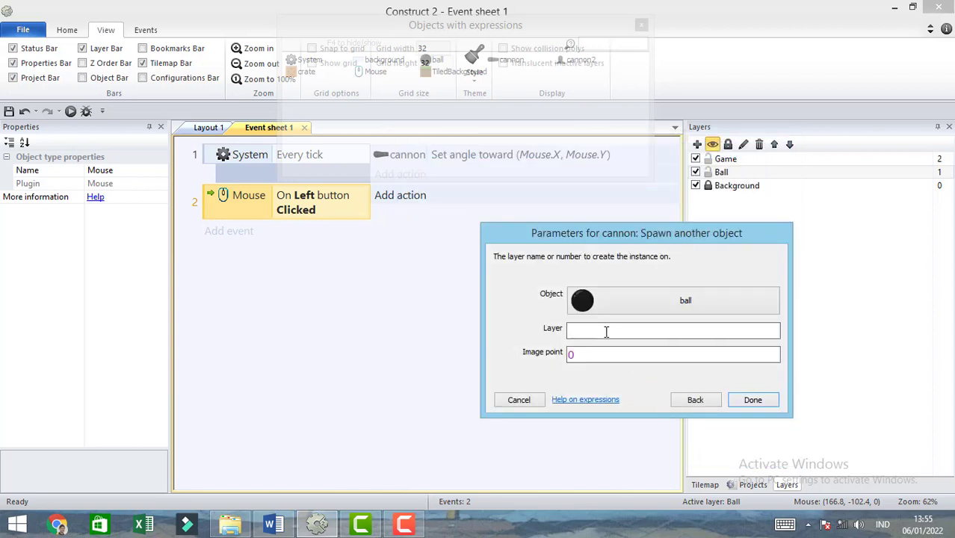
pyautogui.write('"')
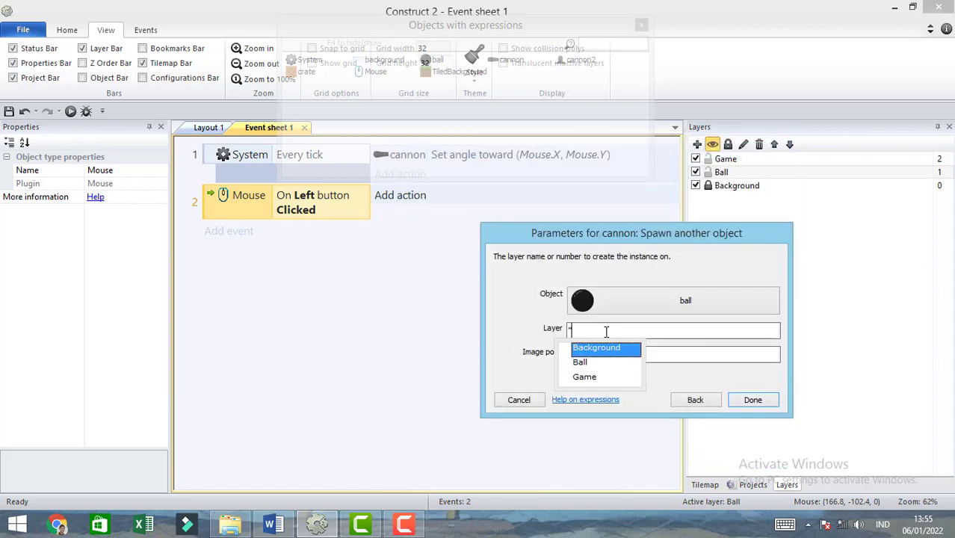
pyautogui.click(588, 365)
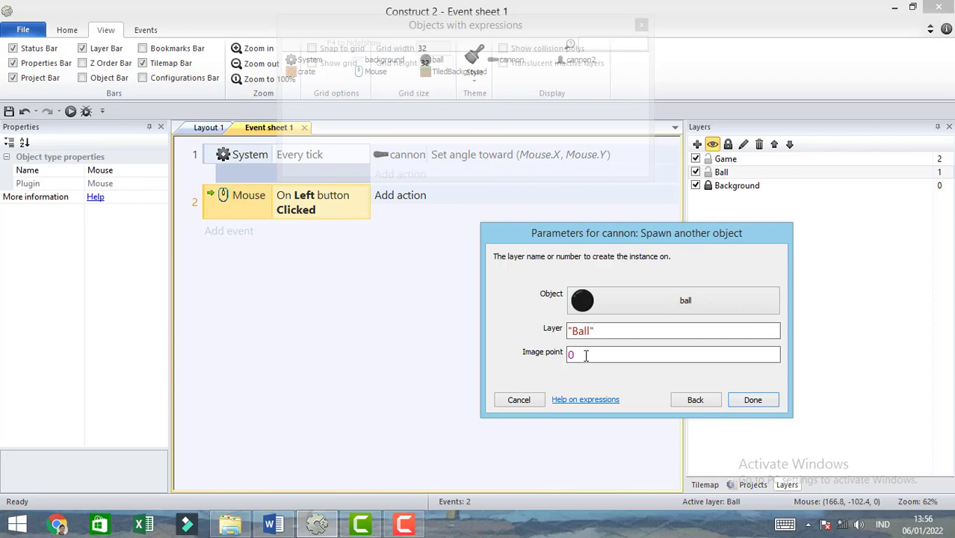
pyautogui.moveTo(585, 356); pyautogui.dragTo(564, 361)
pyautogui.write('1')
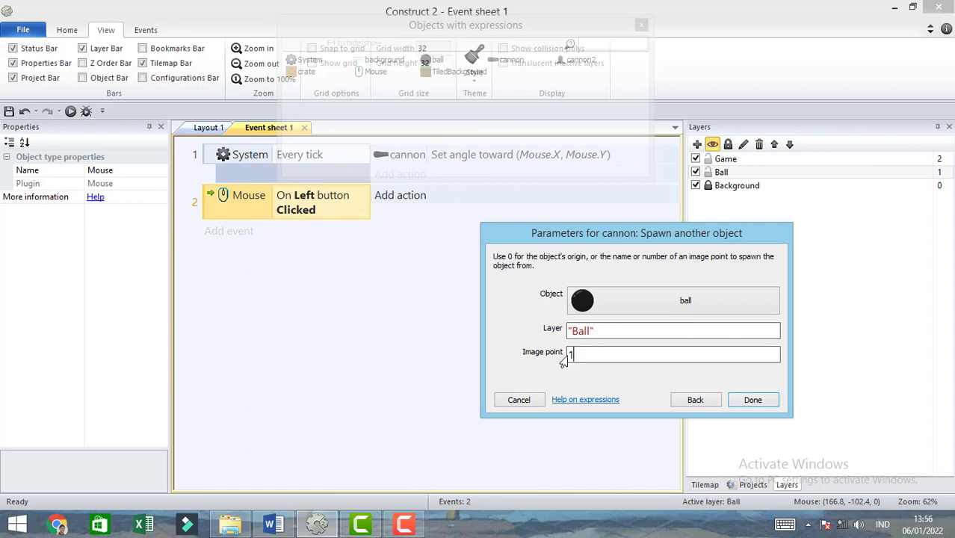
pyautogui.click(753, 400)
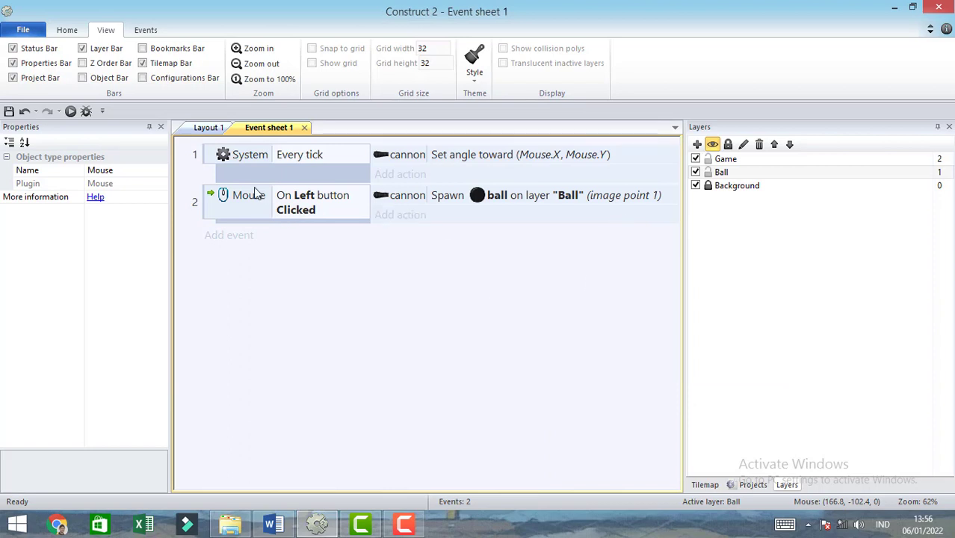
# - Add an image point to the cannon barrel sprite in Layout 1 and place it near the muzzle at about 133, 32
pyautogui.click(211, 128)
pyautogui.click(329, 340)
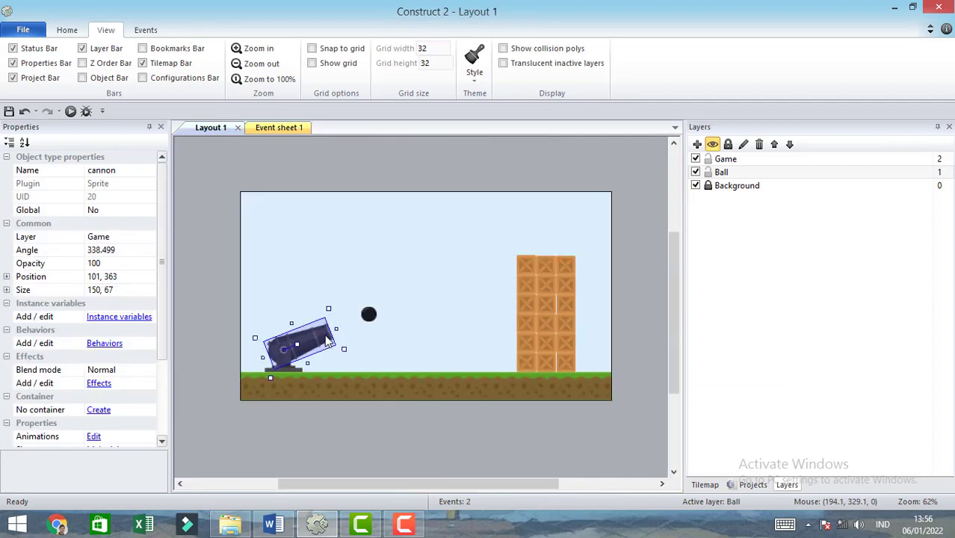
pyautogui.doubleClick(324, 340)
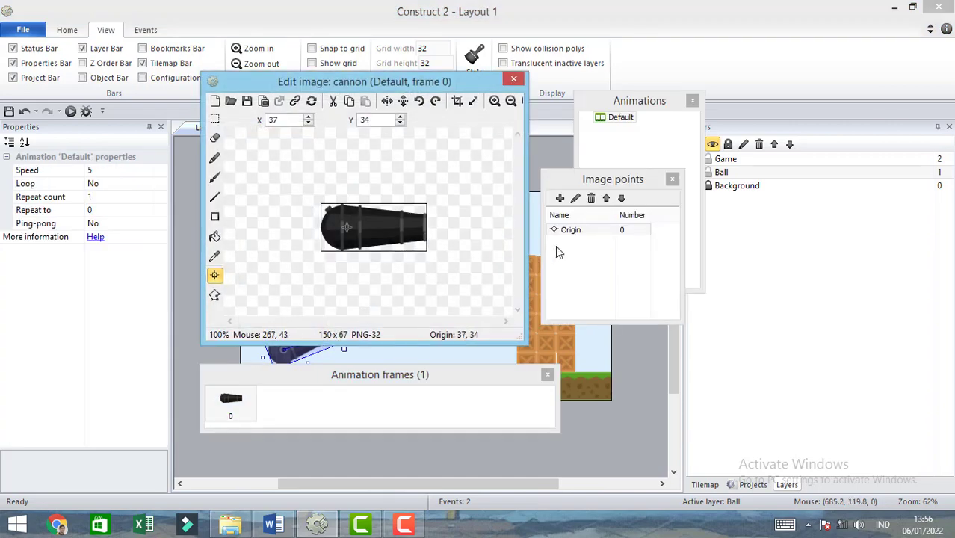
pyautogui.click(560, 198)
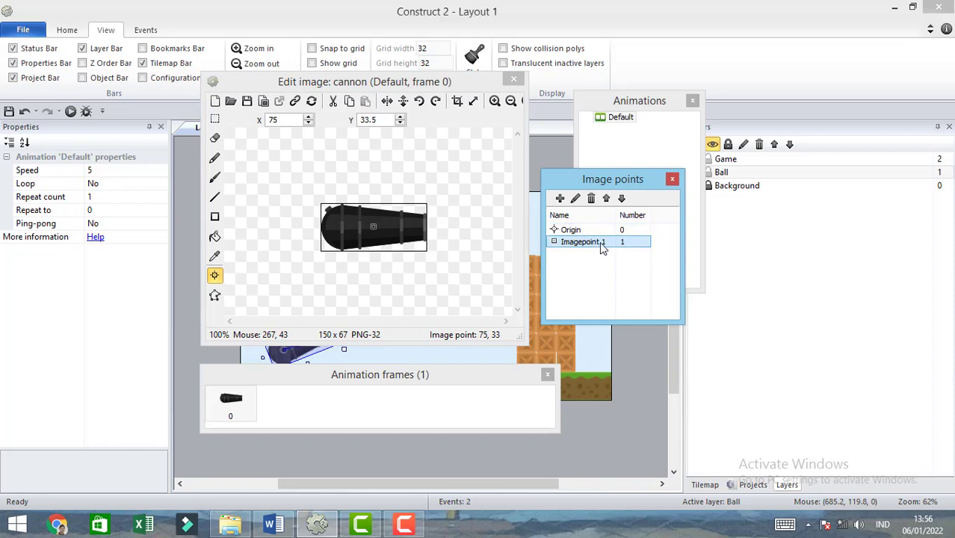
pyautogui.click(413, 226)
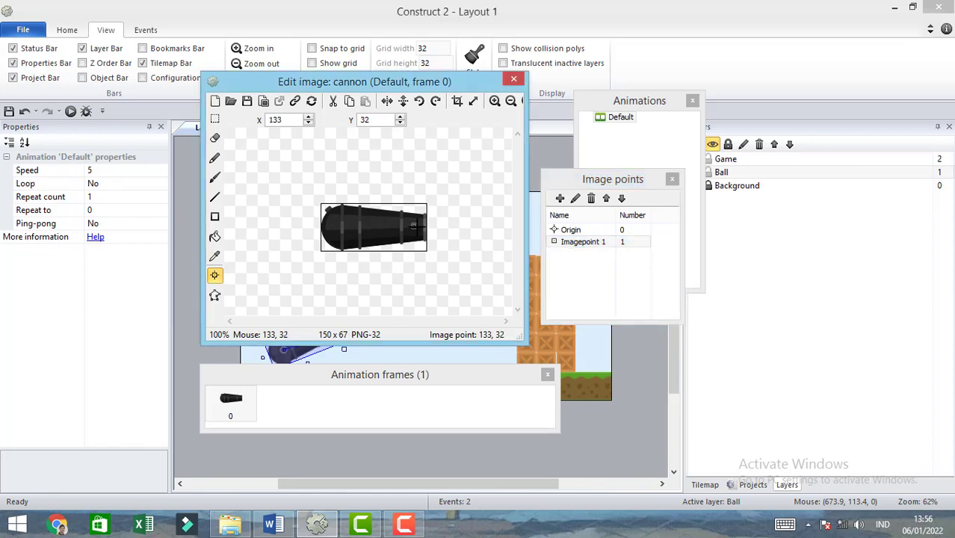
# - Close the cannon's image editor and run the game preview from Event sheet 1
pyautogui.click(513, 81)
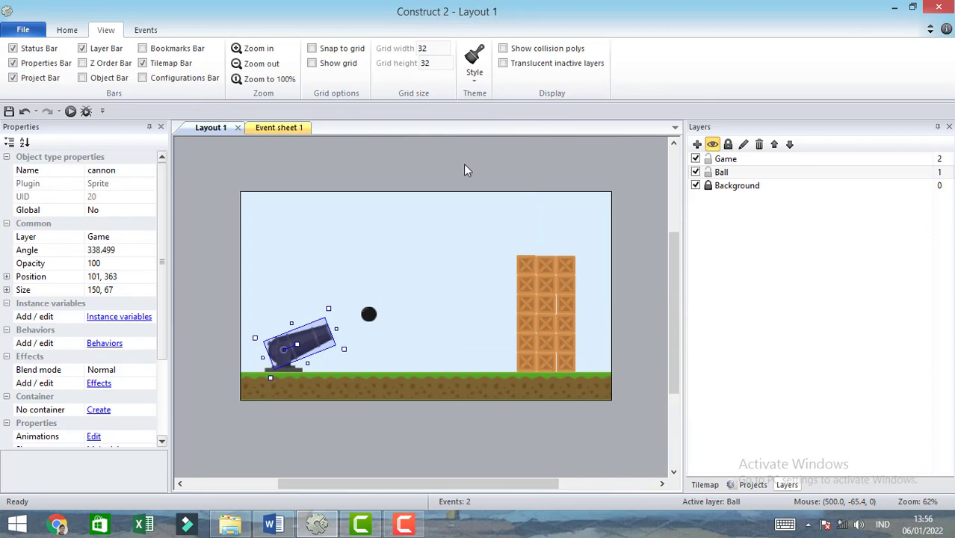
pyautogui.click(274, 129)
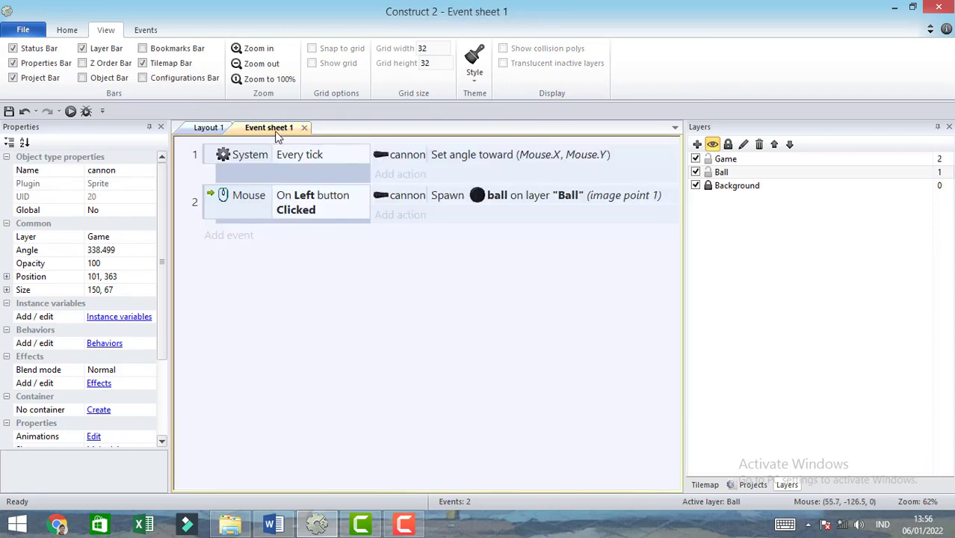
pyautogui.click(71, 111)
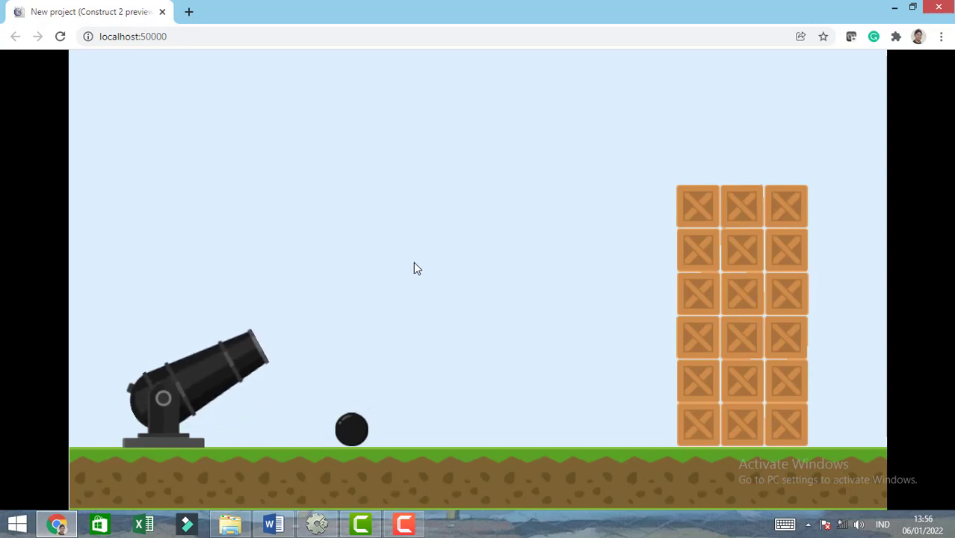
# - Test-fire a series of balls from the cannon with varying mouse aim, and close the preview
pyautogui.click(588, 196)
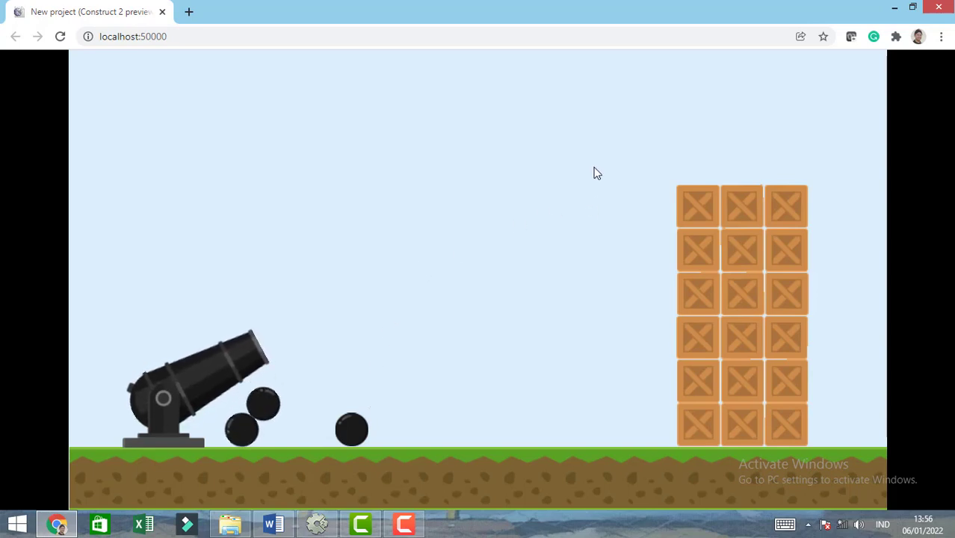
pyautogui.click(593, 163)
pyautogui.click(587, 152)
pyautogui.click(588, 152)
pyautogui.click(598, 171)
pyautogui.click(608, 189)
pyautogui.click(607, 186)
pyautogui.click(600, 178)
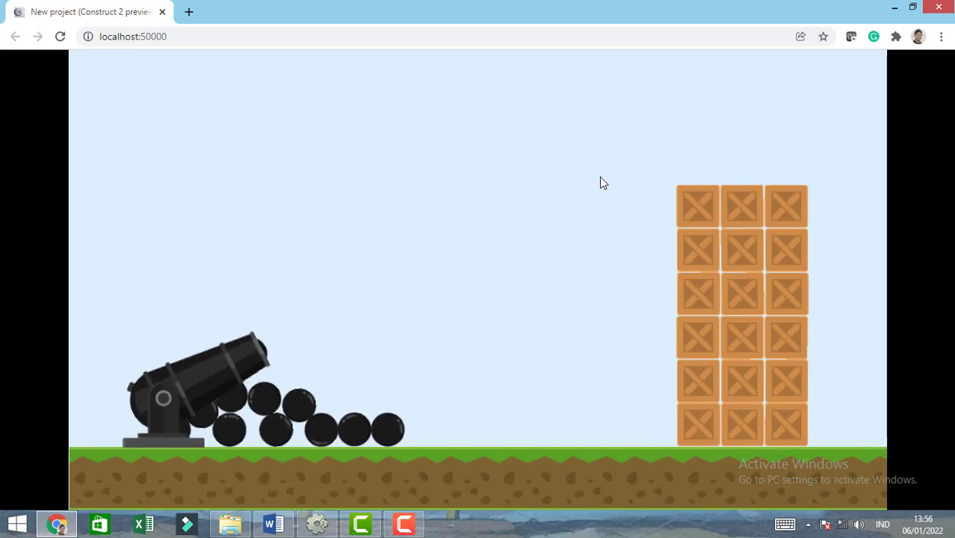
pyautogui.click(600, 180)
pyautogui.click(599, 185)
pyautogui.click(598, 189)
pyautogui.click(597, 190)
pyautogui.click(596, 191)
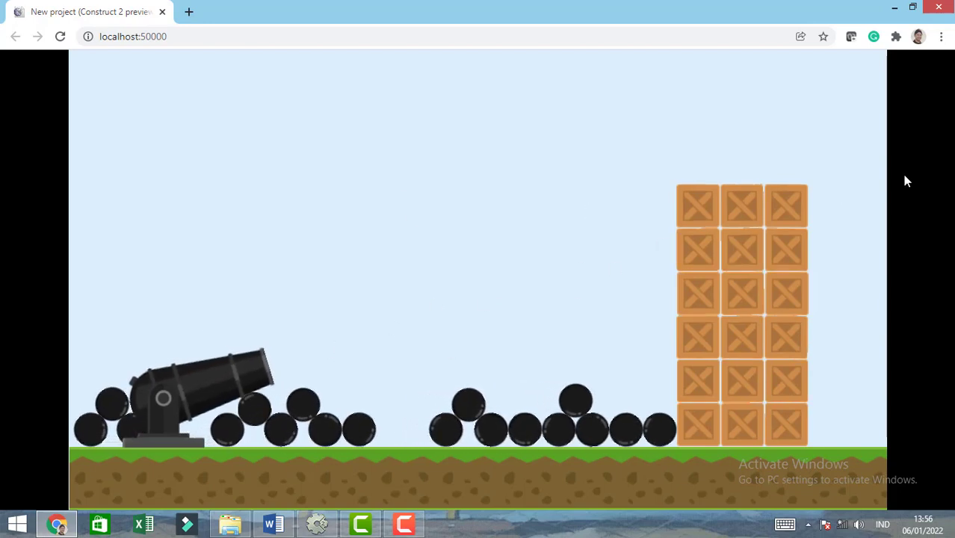
pyautogui.click(429, 291)
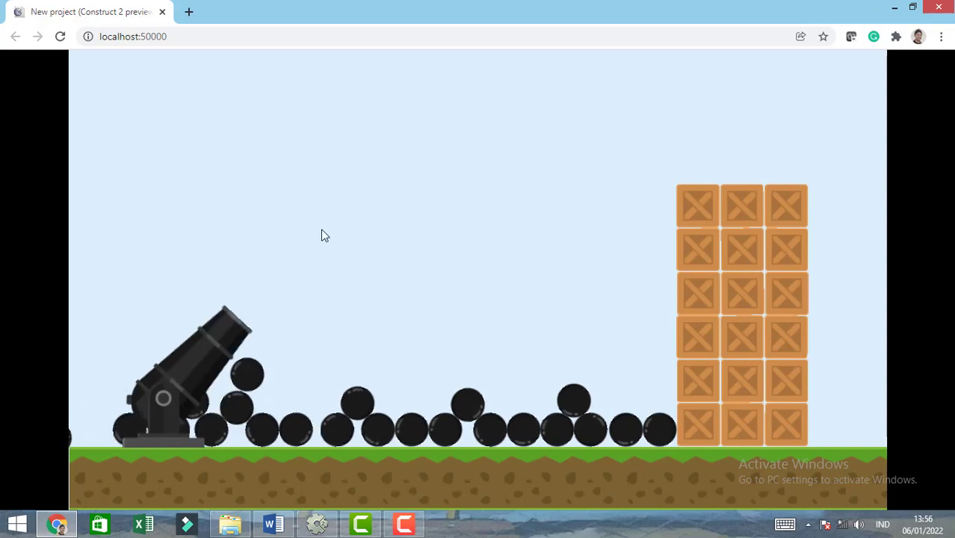
pyautogui.click(163, 12)
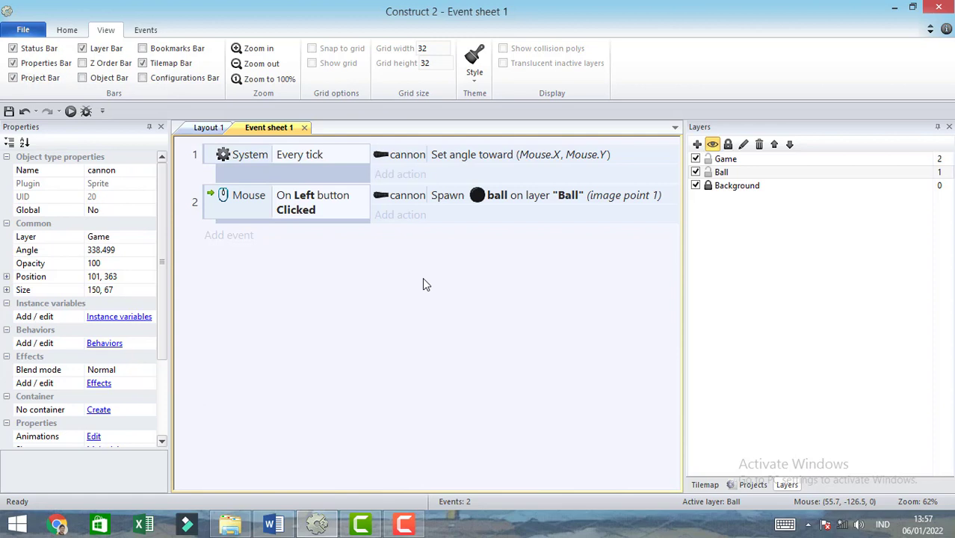
# - Add a System event with the On start of layout condition to Event sheet 1
pyautogui.click(232, 236)
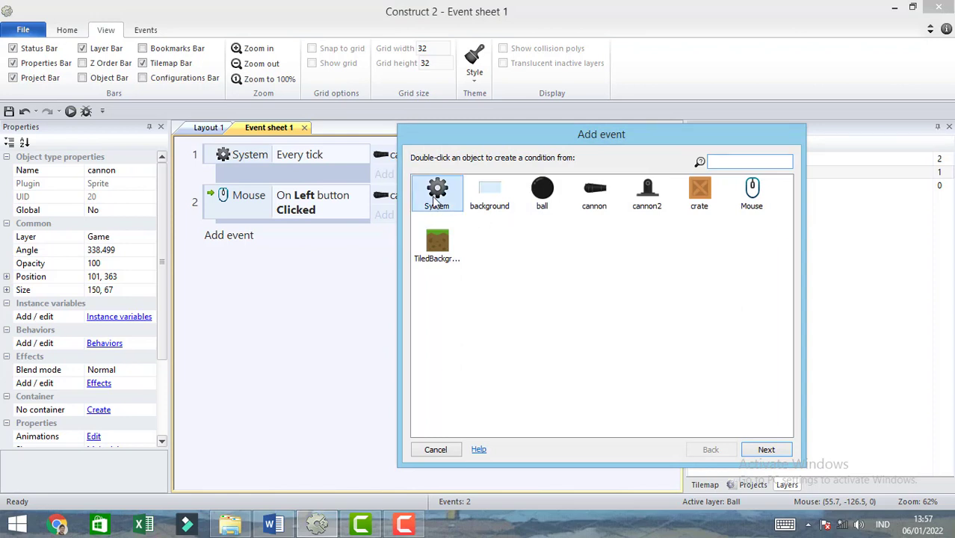
pyautogui.doubleClick(437, 201)
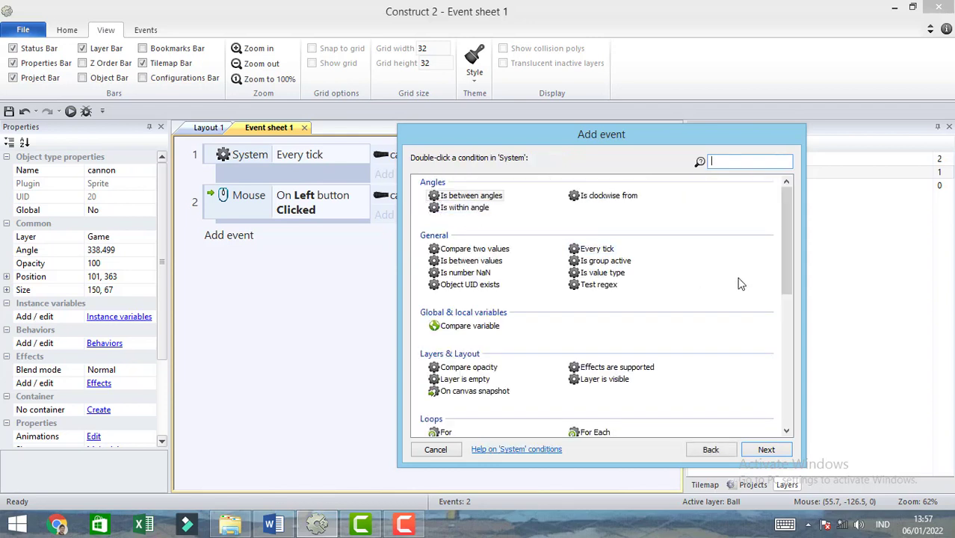
pyautogui.moveTo(784, 251); pyautogui.dragTo(793, 373)
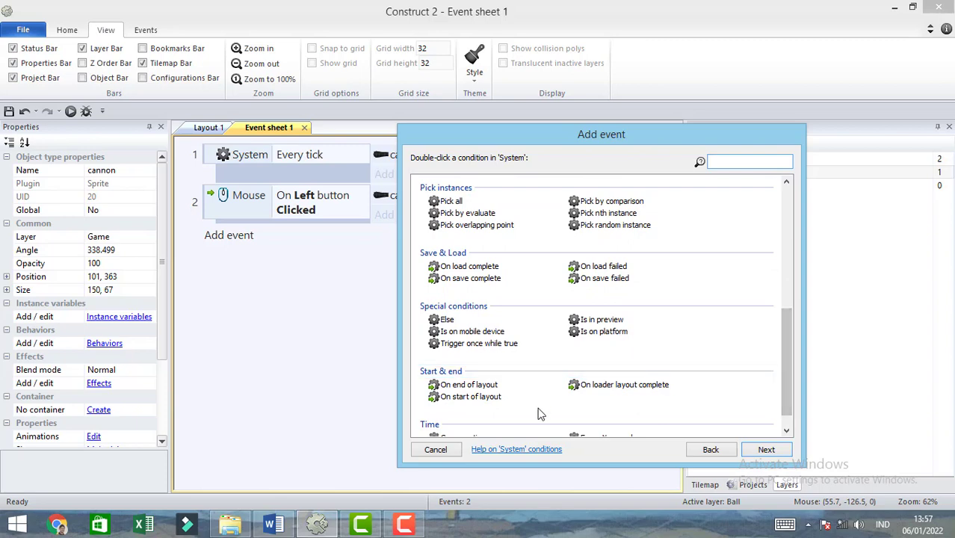
pyautogui.click(478, 399)
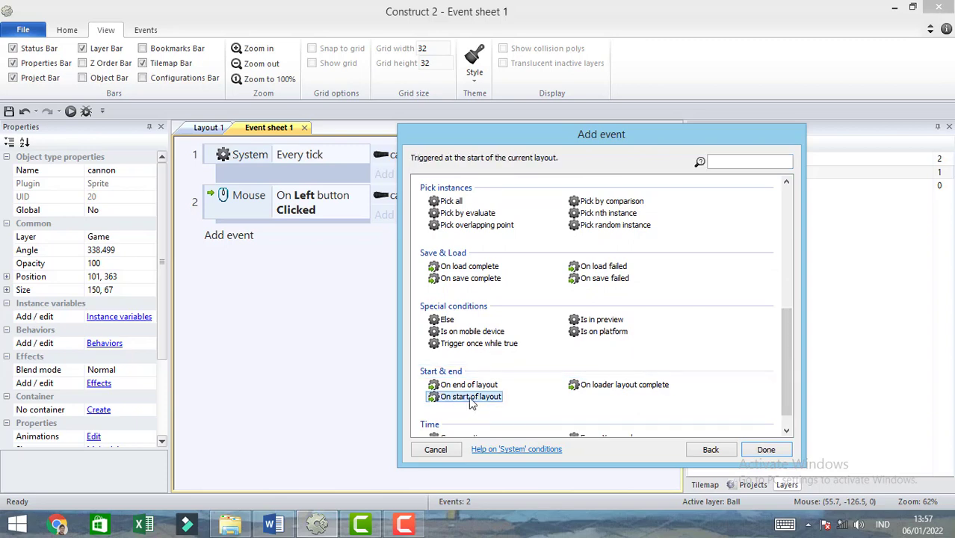
pyautogui.doubleClick(468, 400)
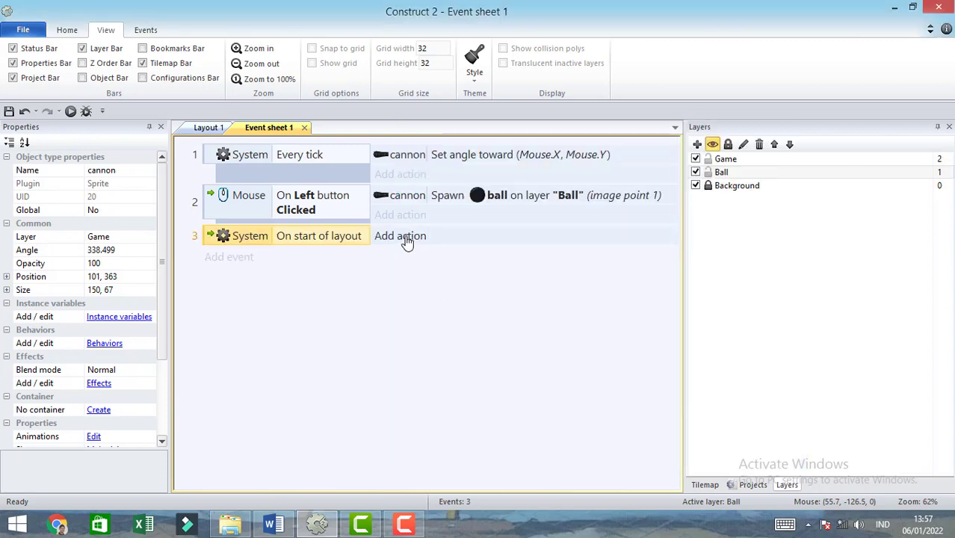
# - Give the On start of layout event a Destroy action for the ball object
pyautogui.click(404, 236)
pyautogui.doubleClick(544, 196)
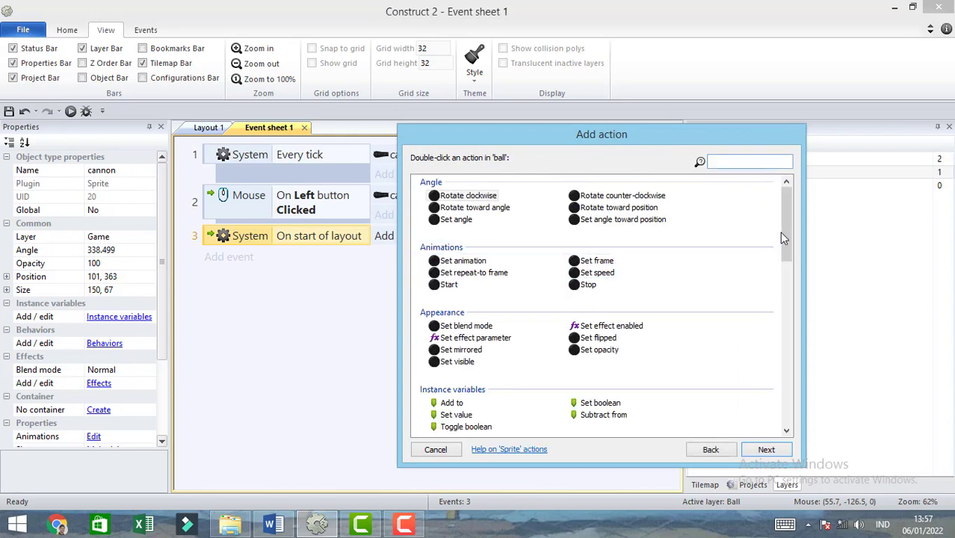
pyautogui.write('de')
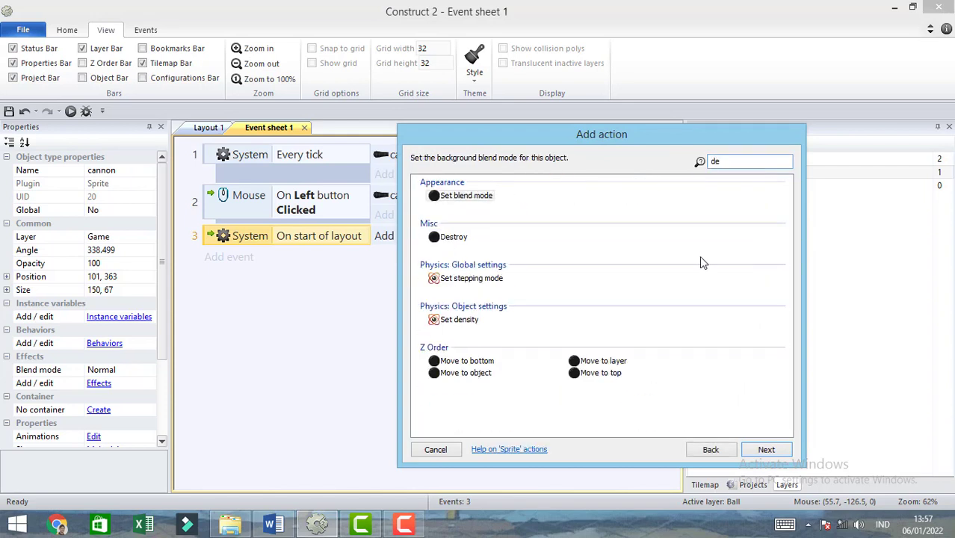
pyautogui.click(449, 237)
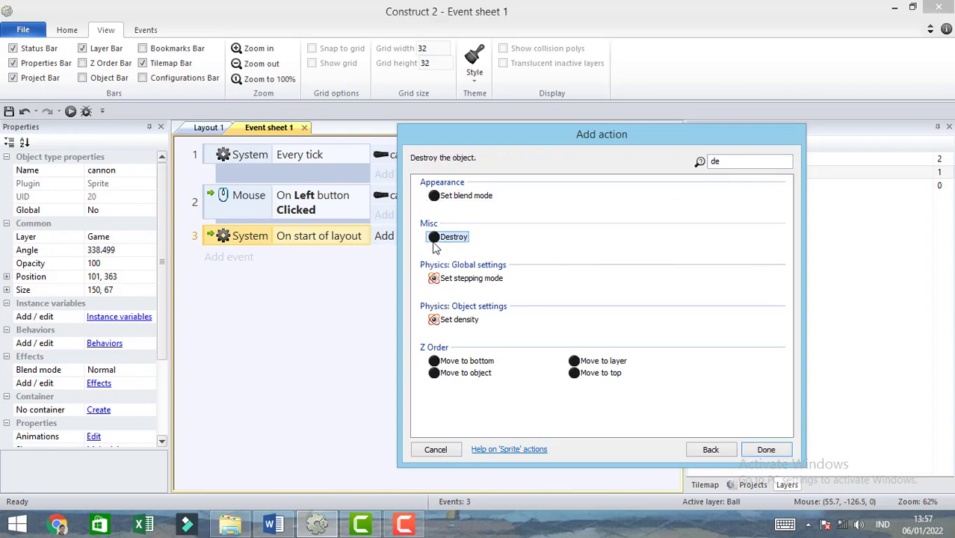
pyautogui.doubleClick(433, 241)
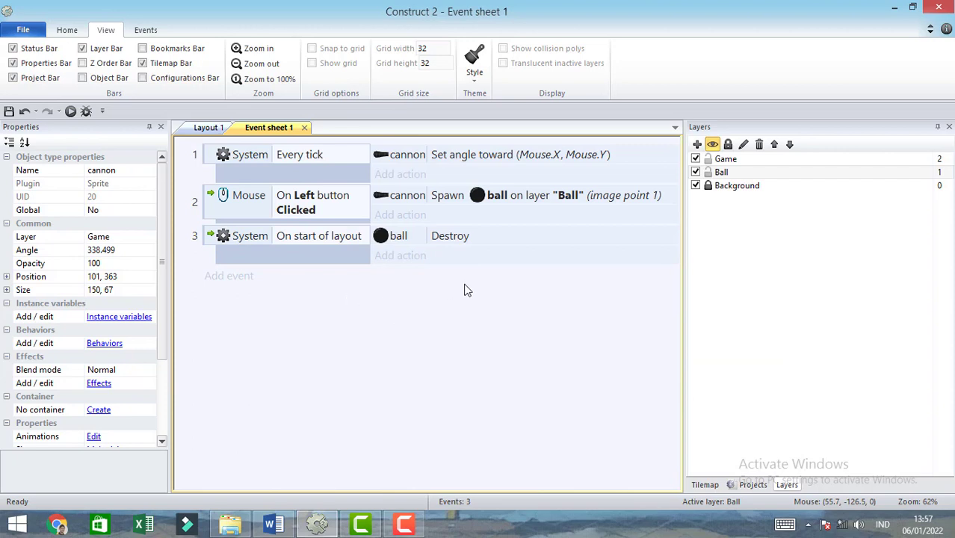
# - Move the On start of layout event above the Every tick event, making it first in the event sheet
pyautogui.click(221, 244)
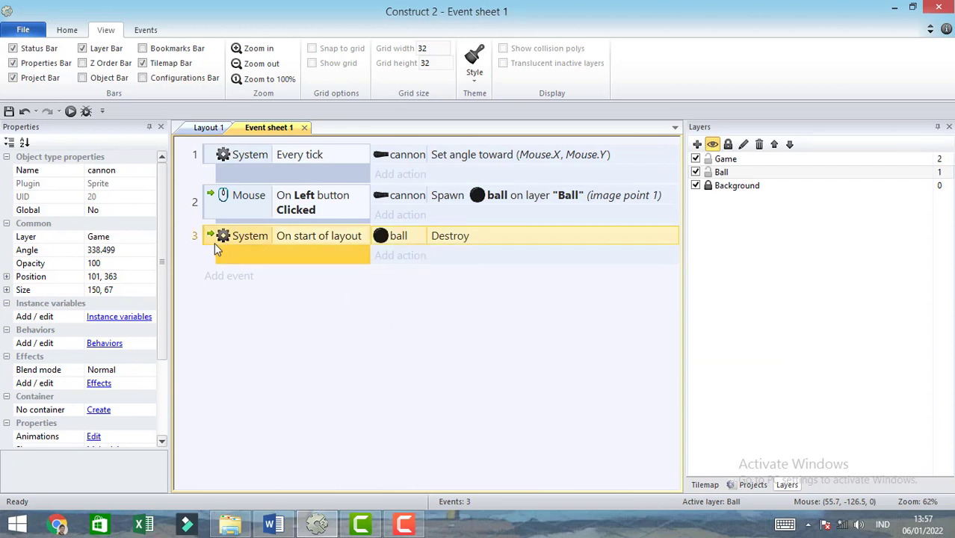
pyautogui.moveTo(214, 240); pyautogui.dragTo(214, 154)
pyautogui.click(299, 353)
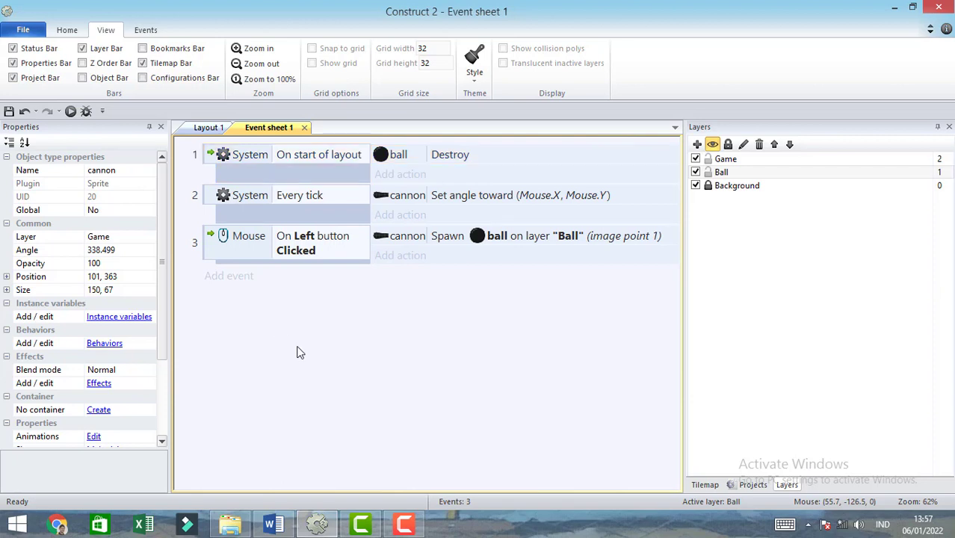
# - Preview the layout to check its start without the initial ball, fire several balls, and close the preview
pyautogui.click(71, 111)
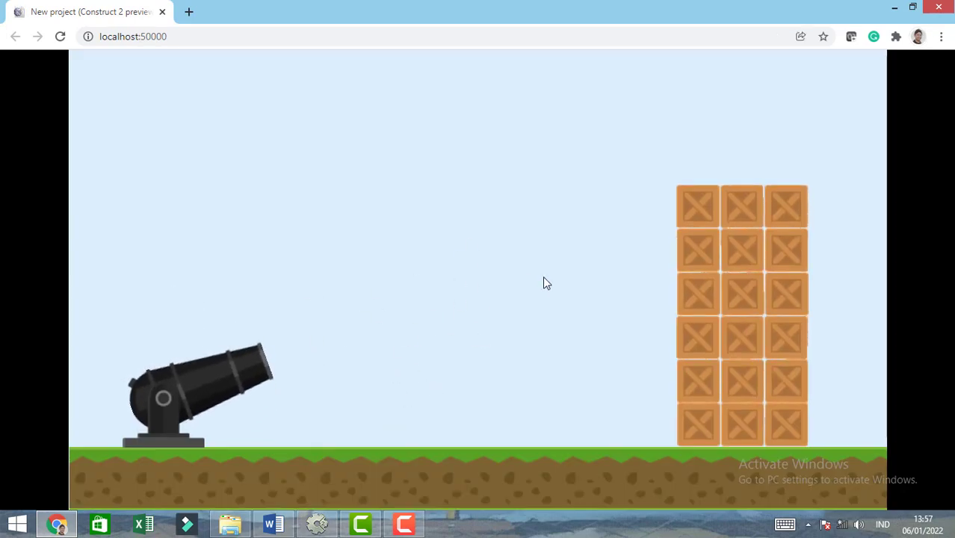
pyautogui.click(437, 309)
pyautogui.click(419, 275)
pyautogui.click(477, 286)
pyautogui.click(495, 314)
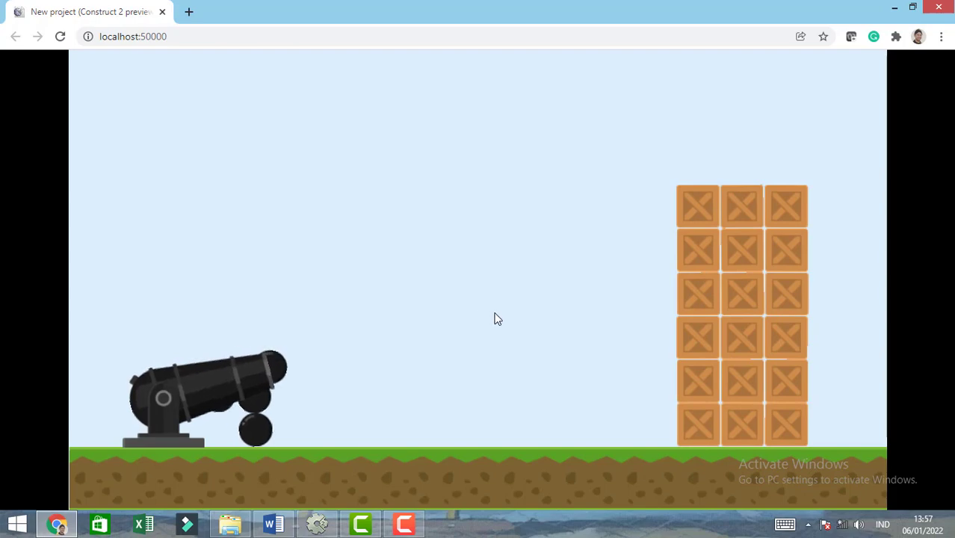
pyautogui.click(500, 319)
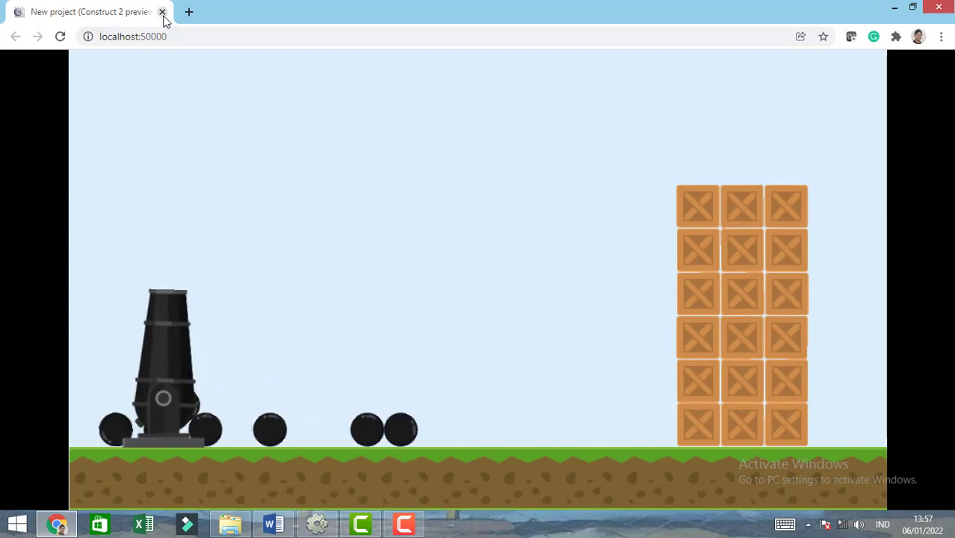
pyautogui.click(162, 11)
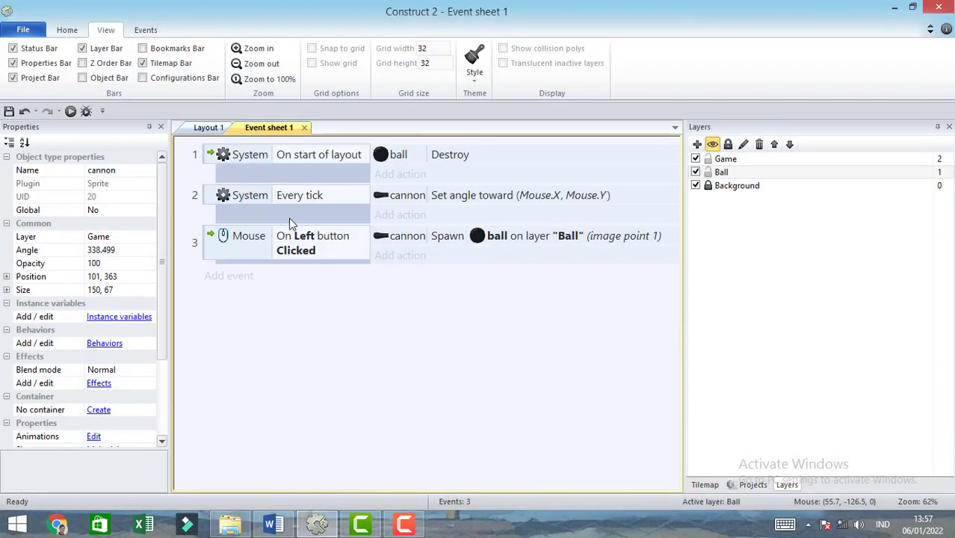
# - Add a Physics Apply impulse at angle action for the ball to the mouse Left button Clicked event
pyautogui.click(403, 257)
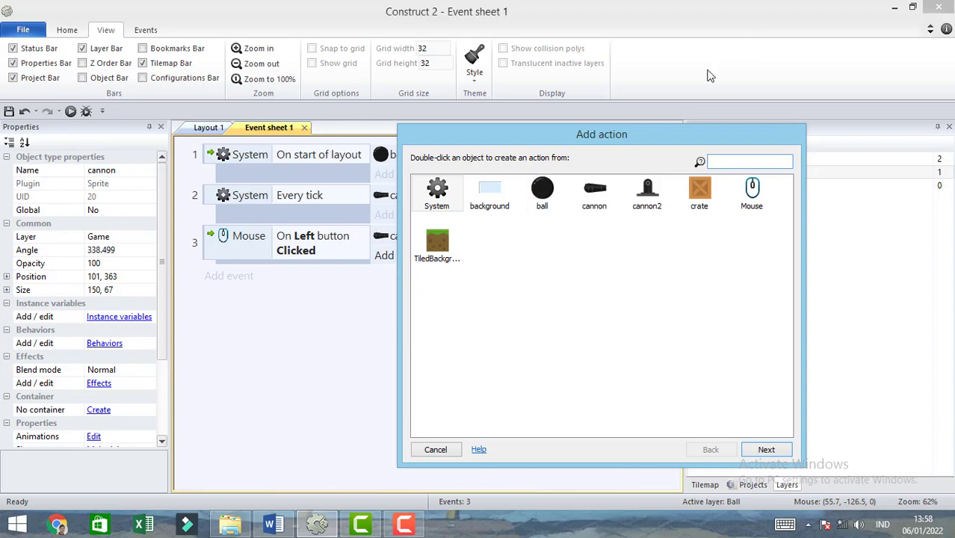
pyautogui.moveTo(583, 136); pyautogui.dragTo(556, 193)
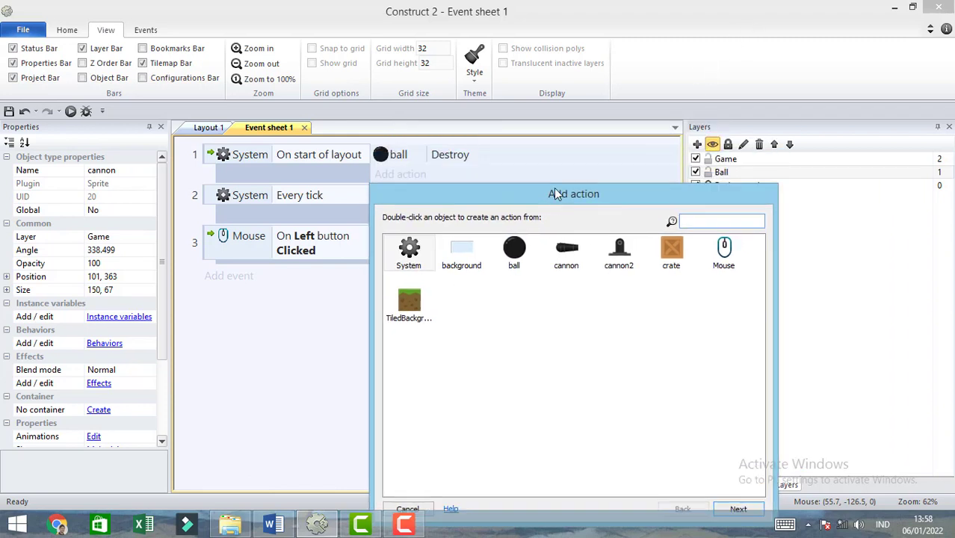
pyautogui.doubleClick(514, 249)
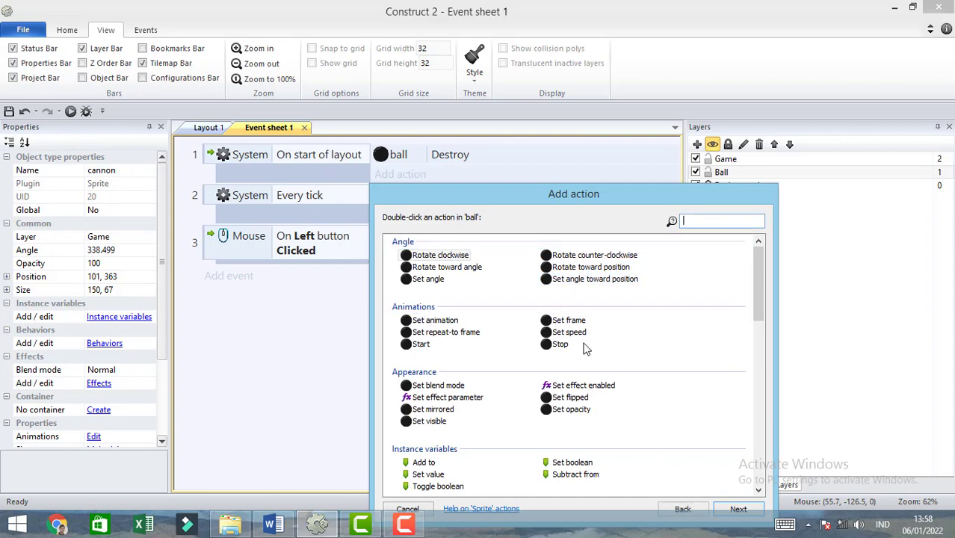
pyautogui.write('ap')
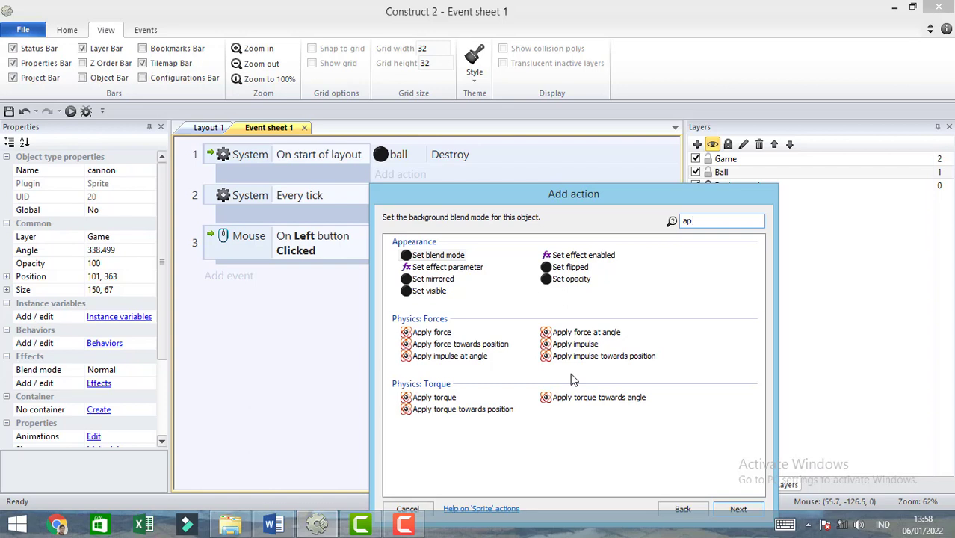
pyautogui.doubleClick(455, 357)
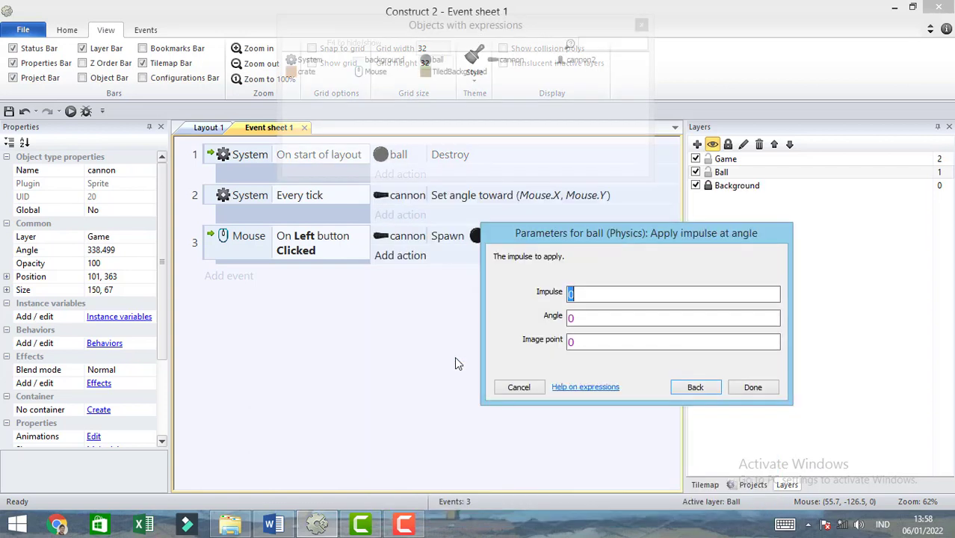
# - Set the ball's impulse to the expression distance(Self.X,Self.Y,Mouse.X,Mouse.Y)/20
pyautogui.write('d')
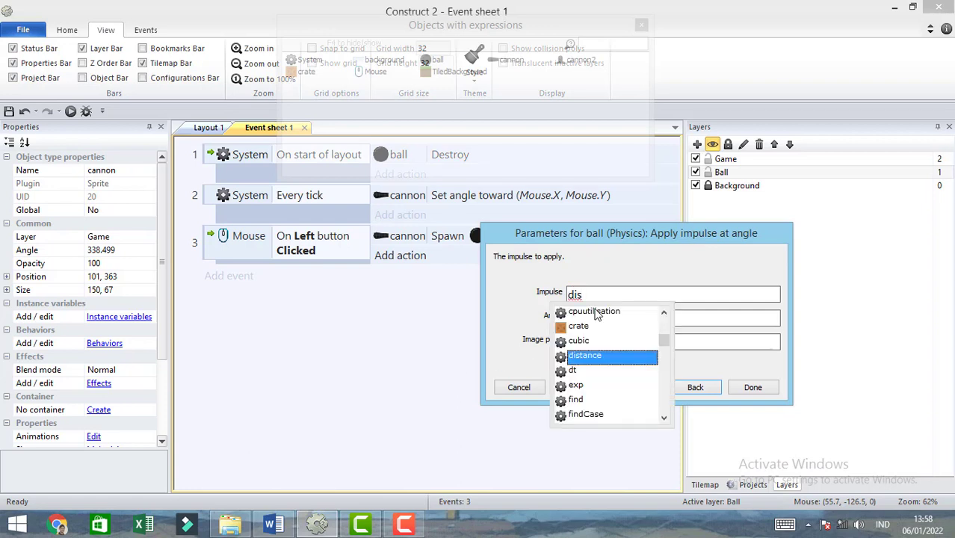
pyautogui.write('is')
pyautogui.click(611, 355)
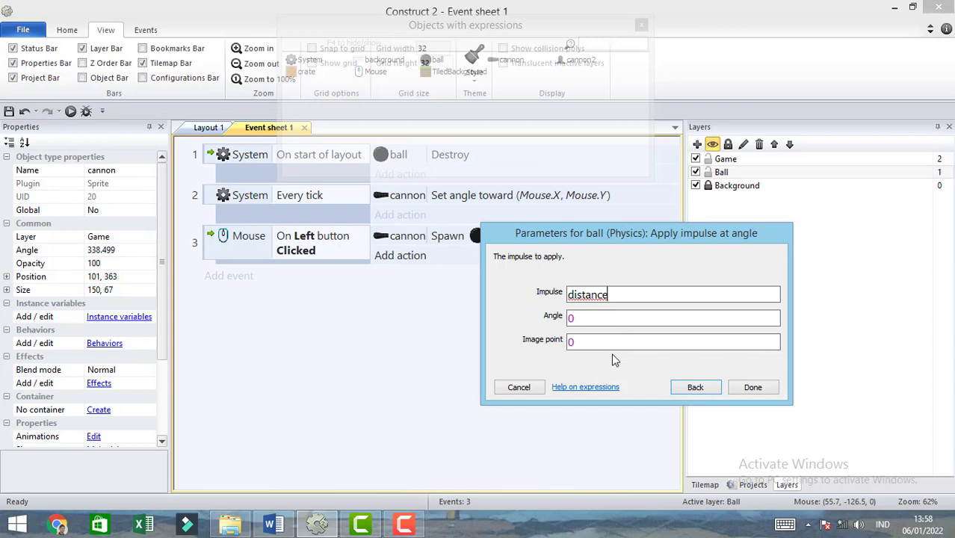
pyautogui.write('(Se')
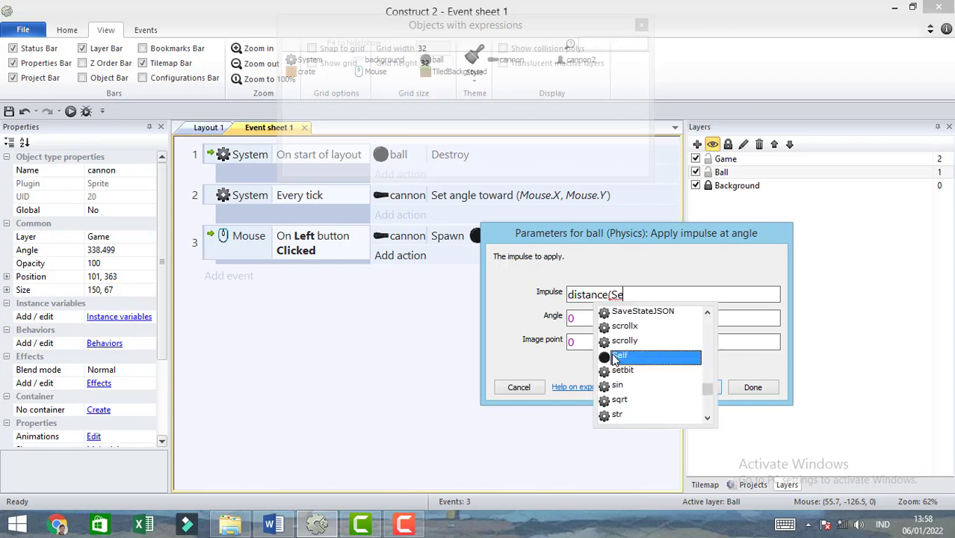
pyautogui.write('lf.')
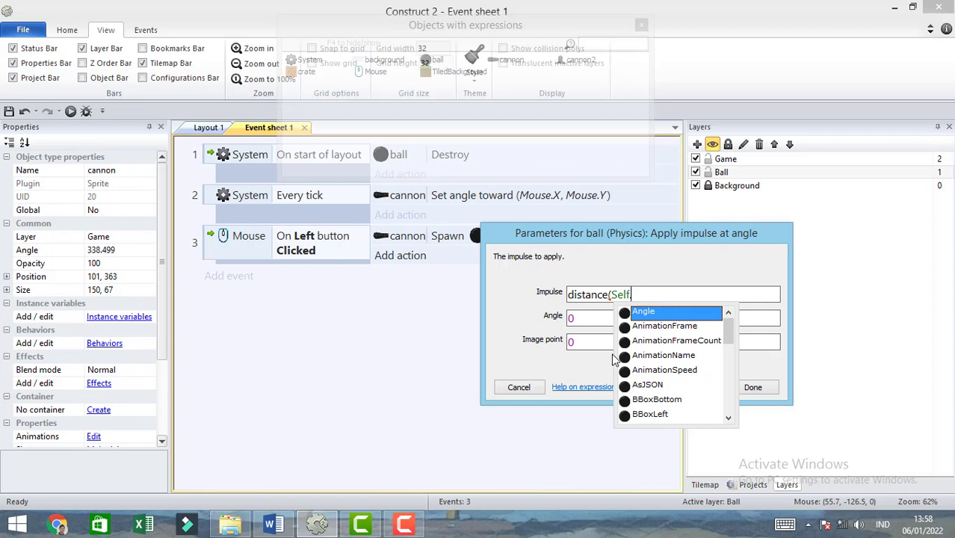
pyautogui.write('X')
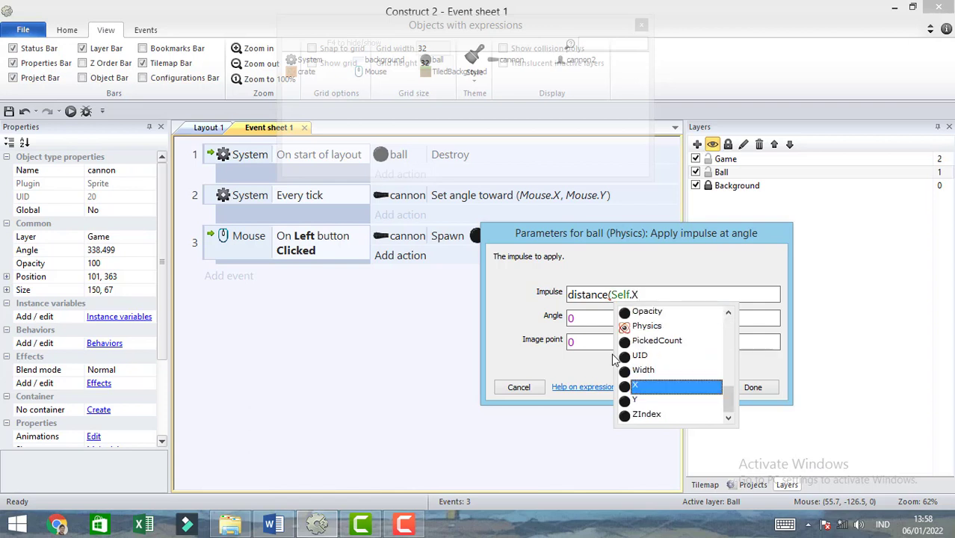
pyautogui.write(',')
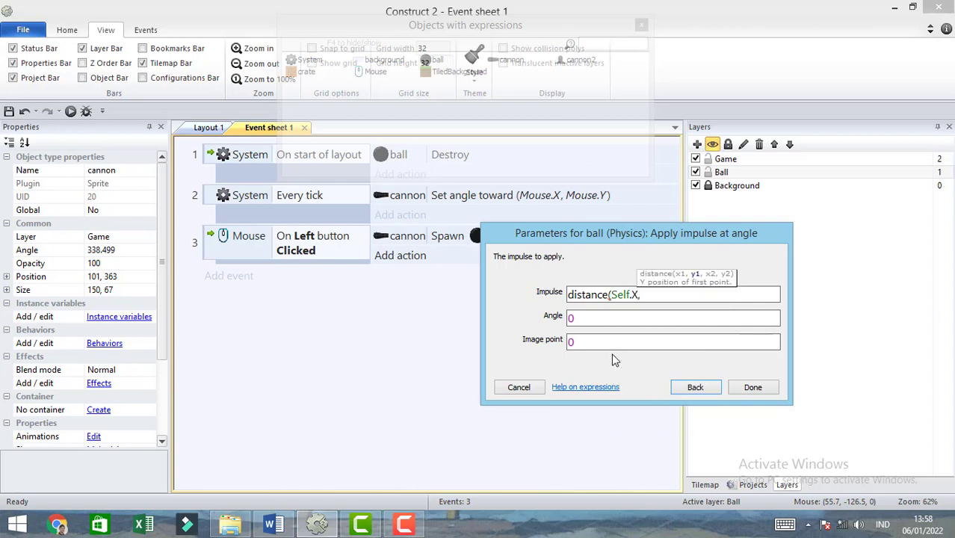
pyautogui.write('Se')
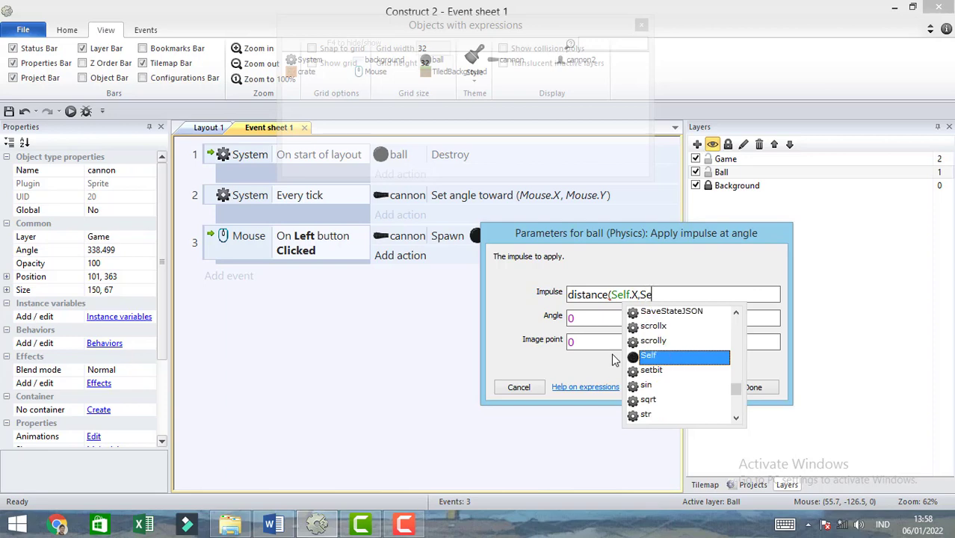
pyautogui.click(646, 357)
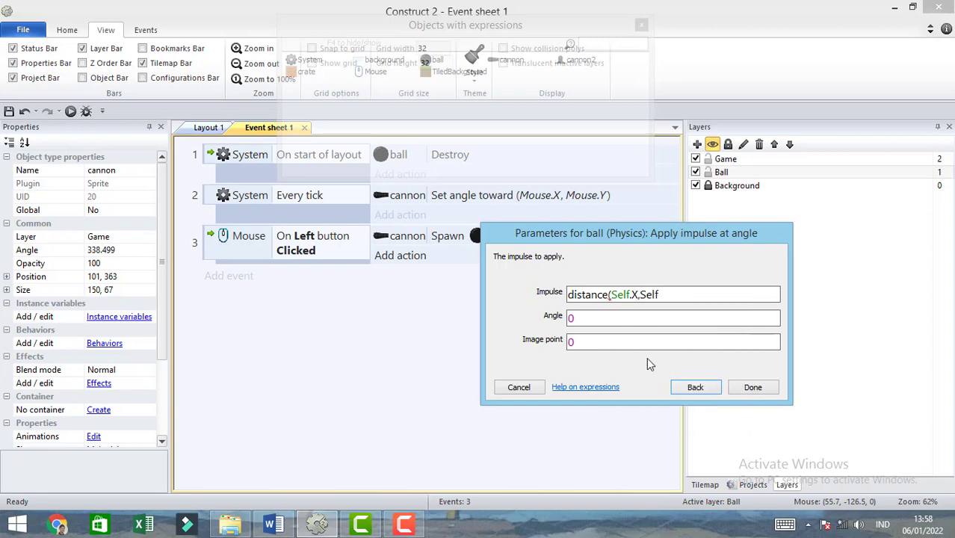
pyautogui.write('.Y')
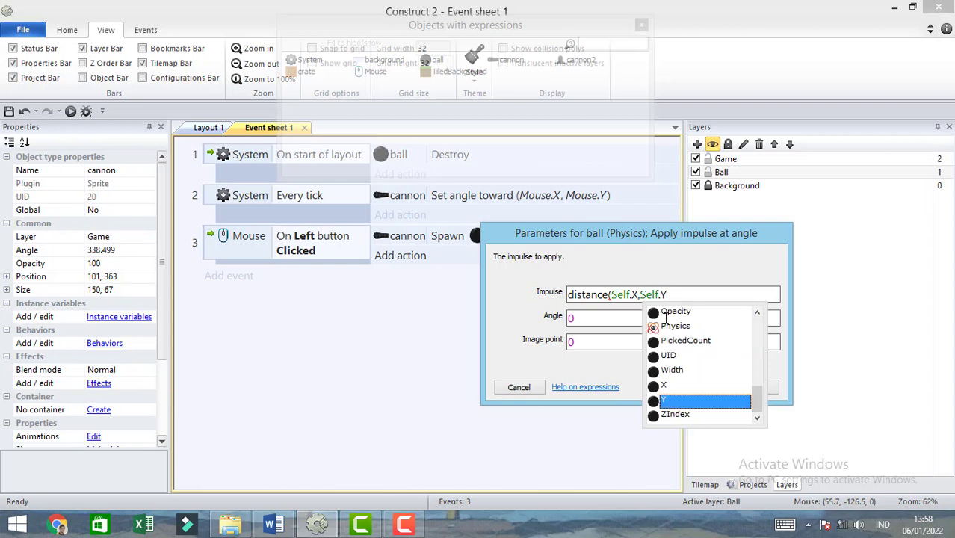
pyautogui.write(',')
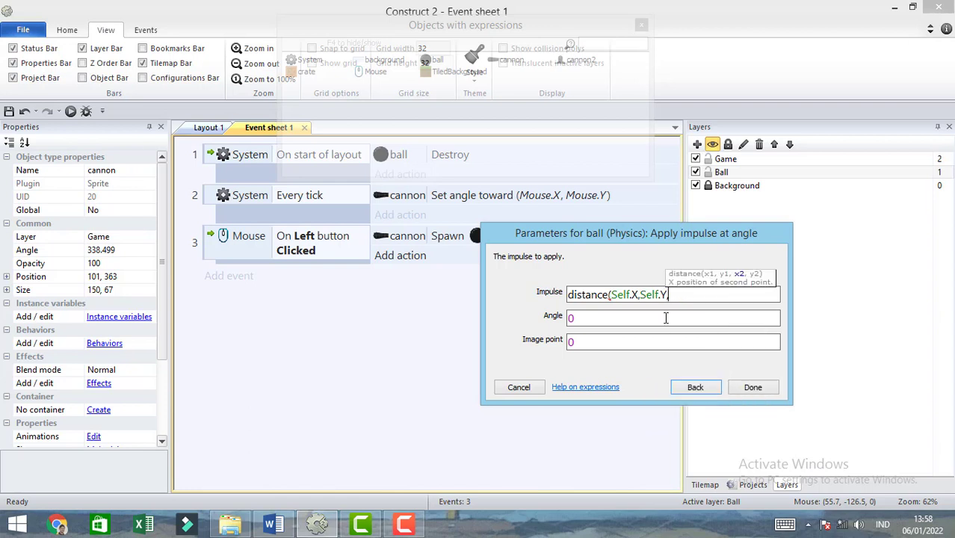
pyautogui.write('m')
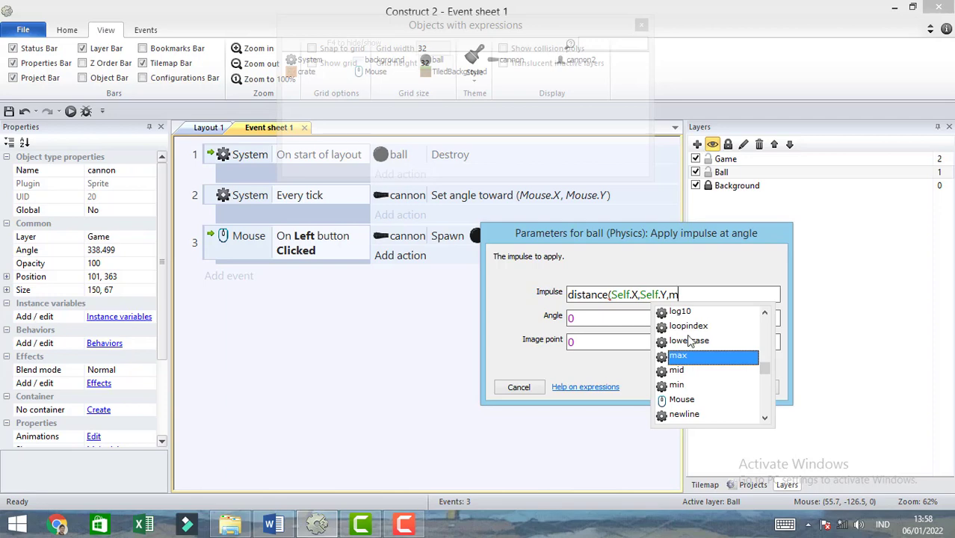
pyautogui.doubleClick(683, 401)
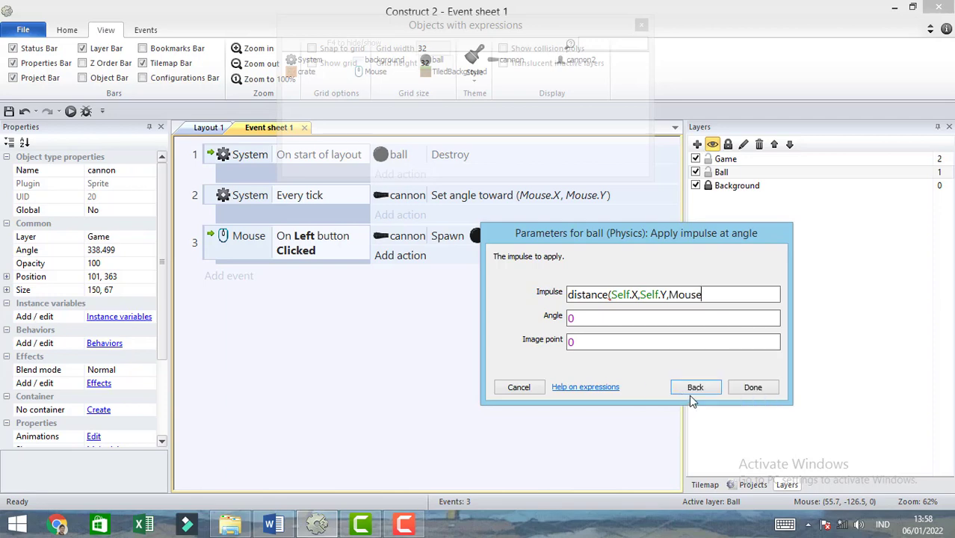
pyautogui.write('.X')
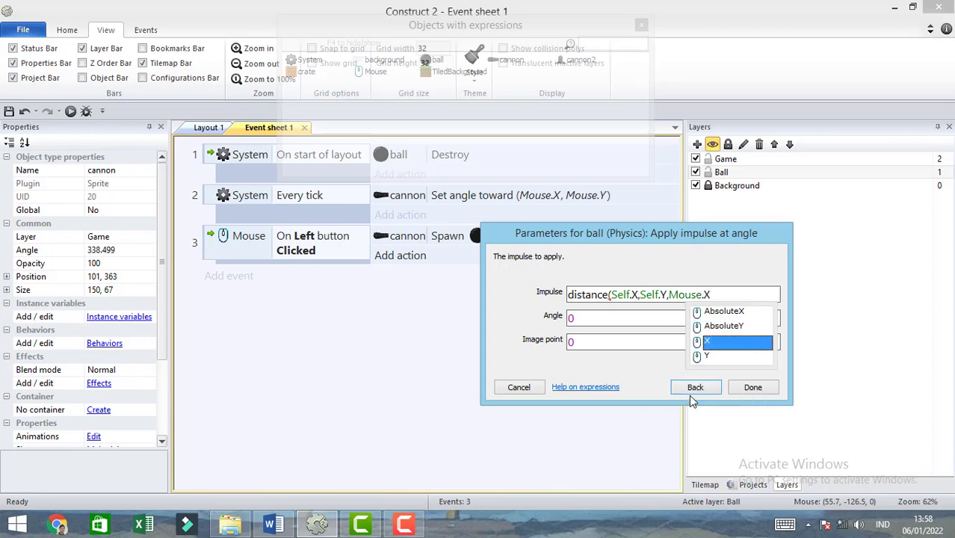
pyautogui.click(708, 346)
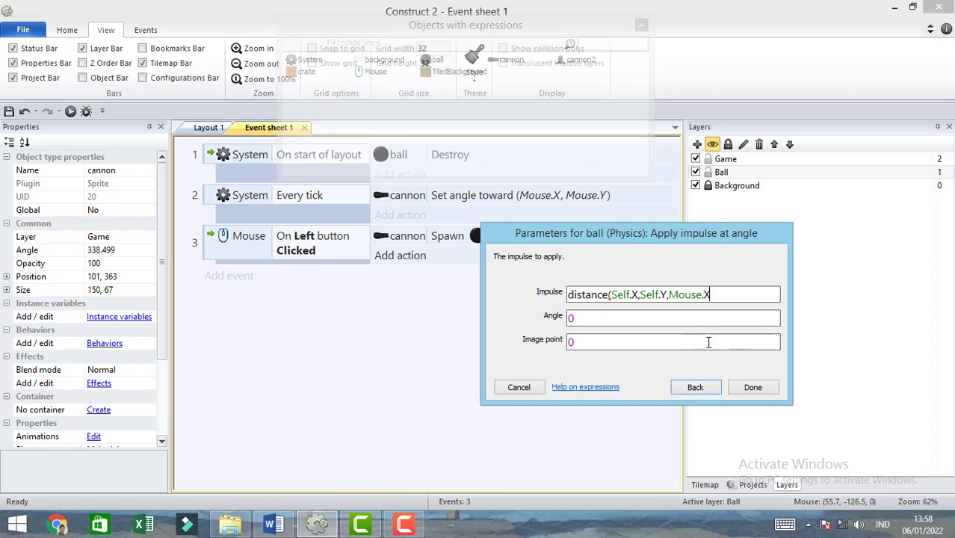
pyautogui.write(',M')
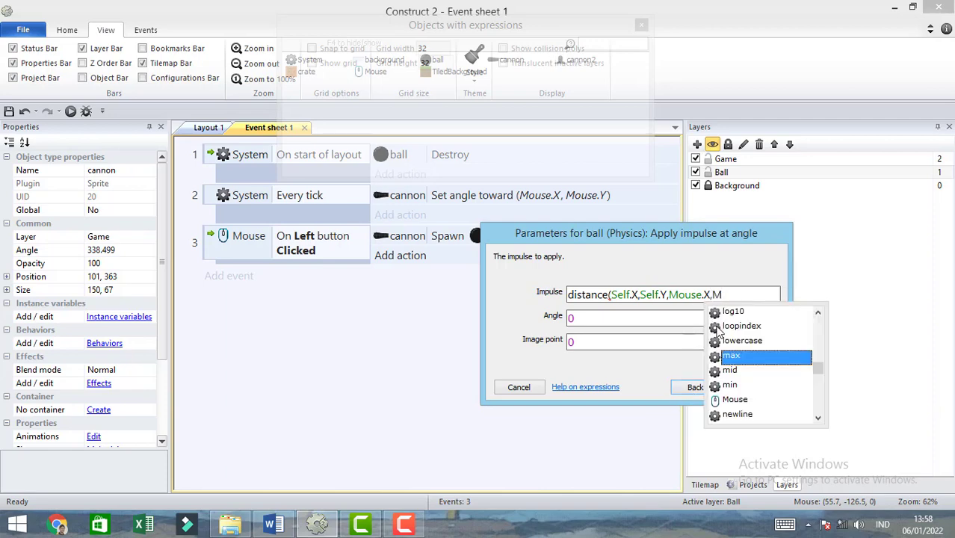
pyautogui.click(740, 400)
pyautogui.write('.Y')
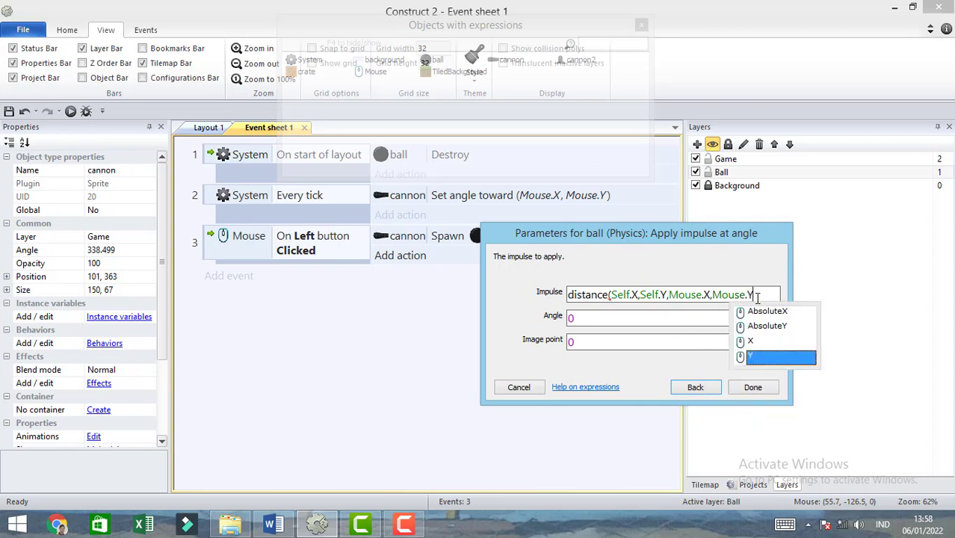
pyautogui.write(')')
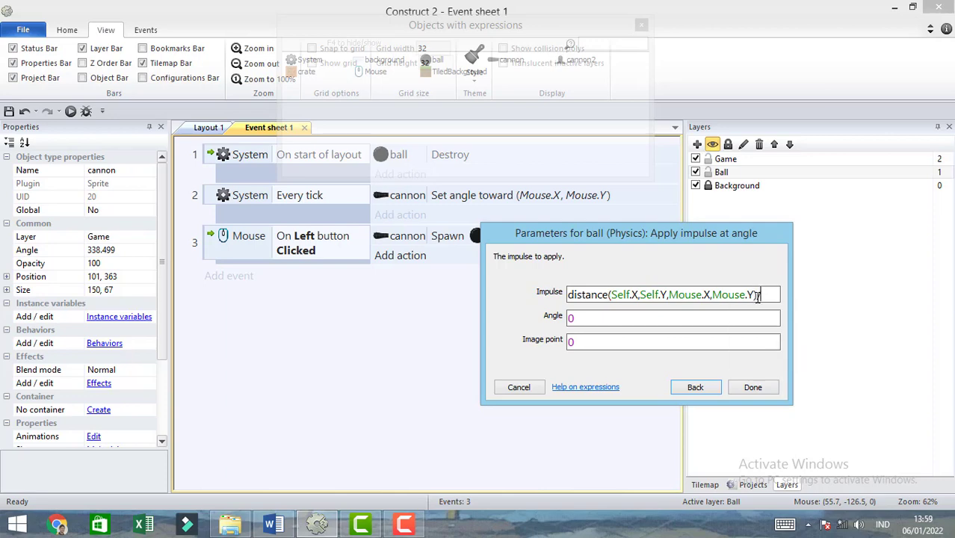
pyautogui.write('/20')
# - Set the impulse's angle to cannon.Angle, keep its image point at 0, and confirm the action
pyautogui.click(590, 319)
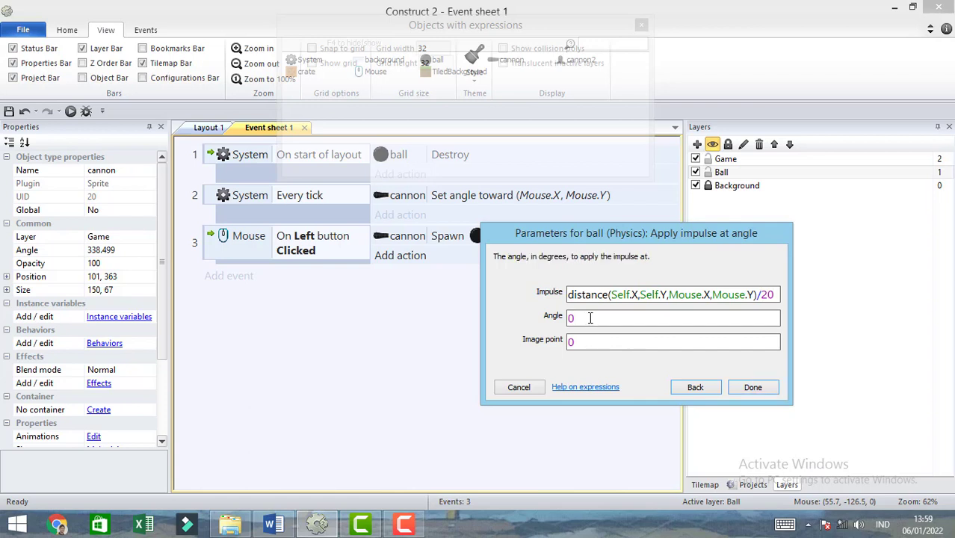
pyautogui.write('ca')
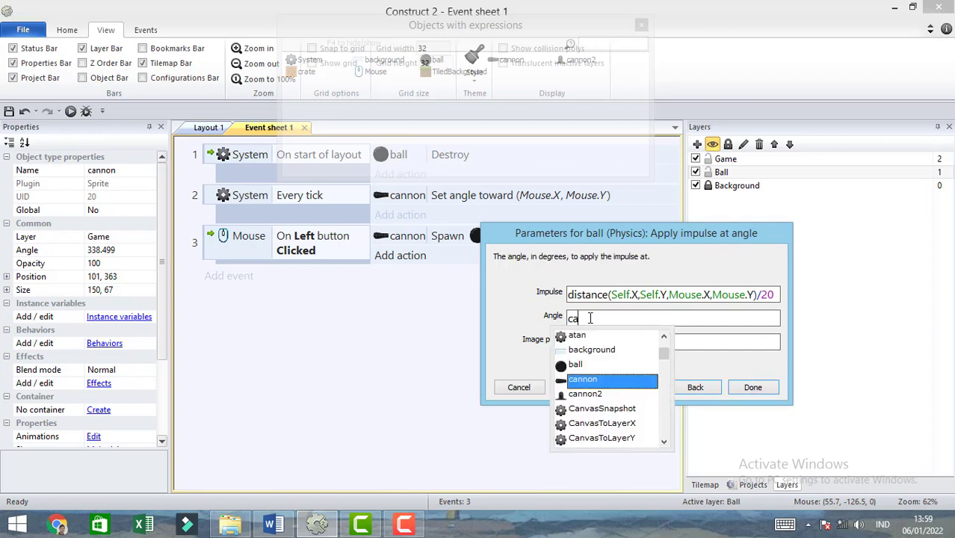
pyautogui.click(599, 380)
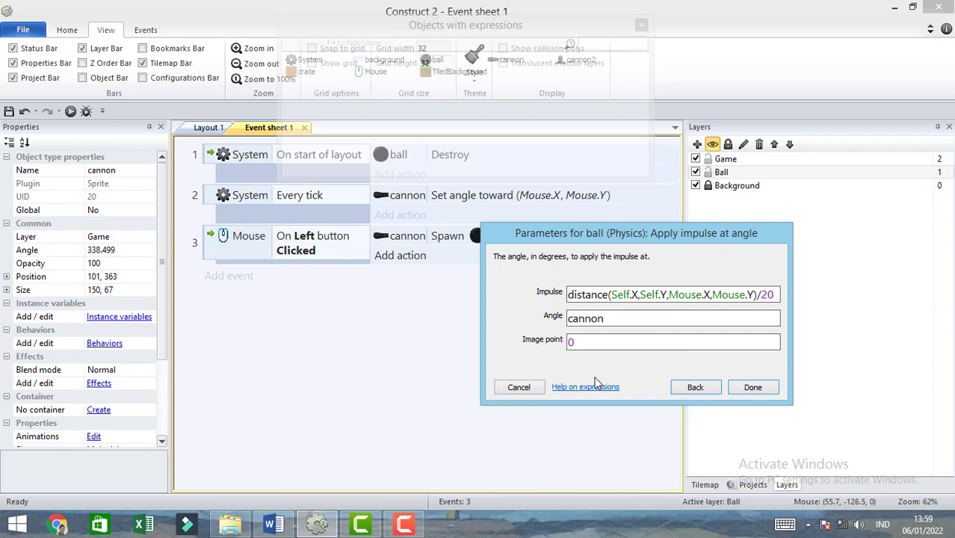
pyautogui.write('.')
pyautogui.doubleClick(624, 340)
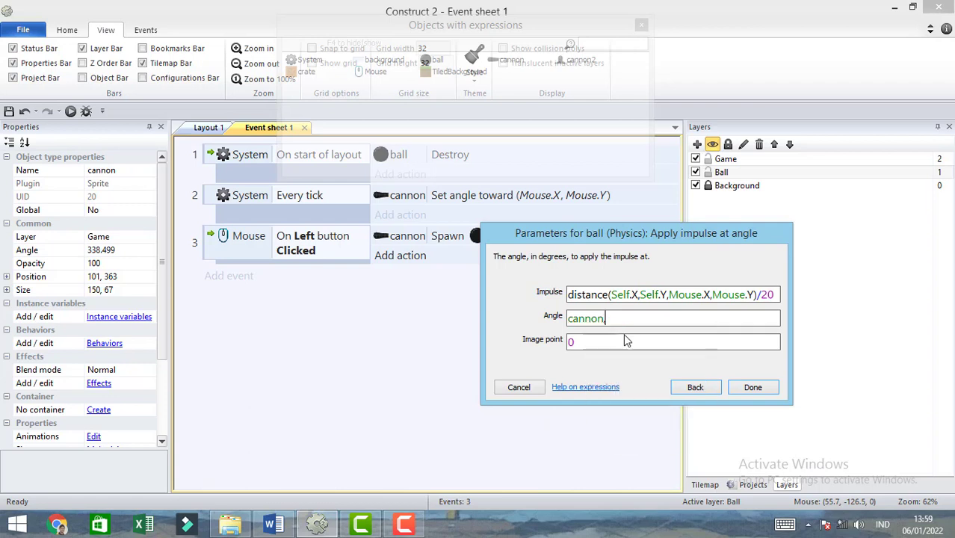
pyautogui.doubleClick(571, 341)
pyautogui.write('1')
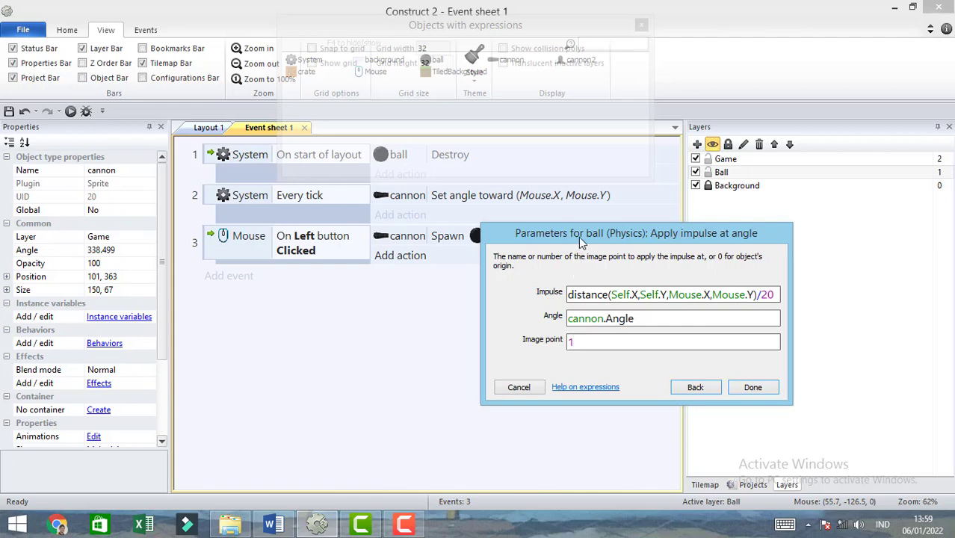
pyautogui.moveTo(578, 236); pyautogui.dragTo(577, 269)
pyautogui.press('BackSpace')
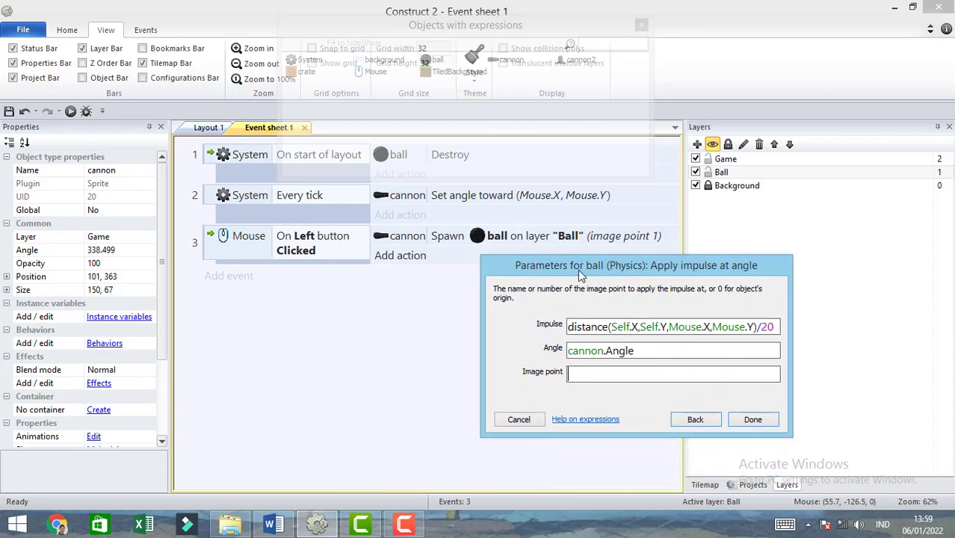
pyautogui.write('0')
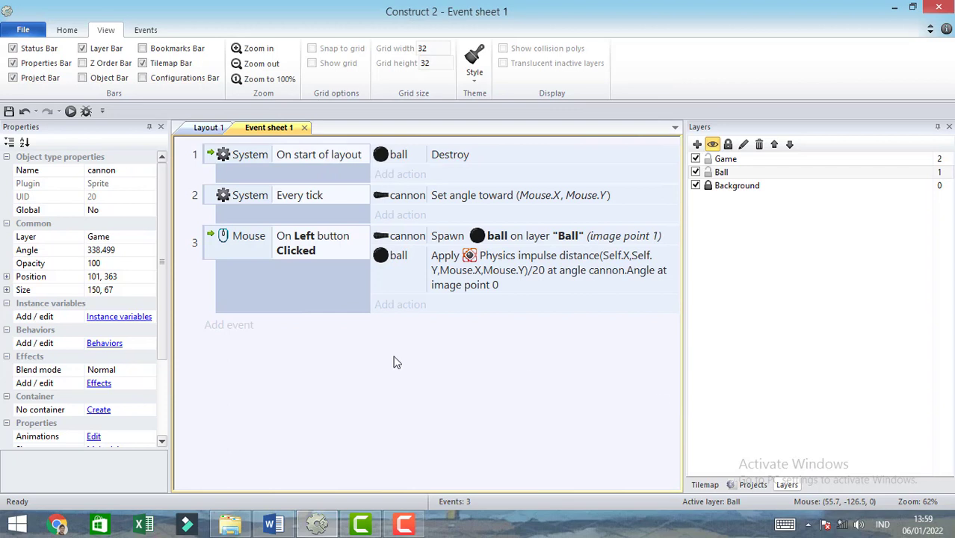
# - Preview the layout and fire balls at the crate stack and at various angles and distances to test the impulse
pyautogui.click(71, 111)
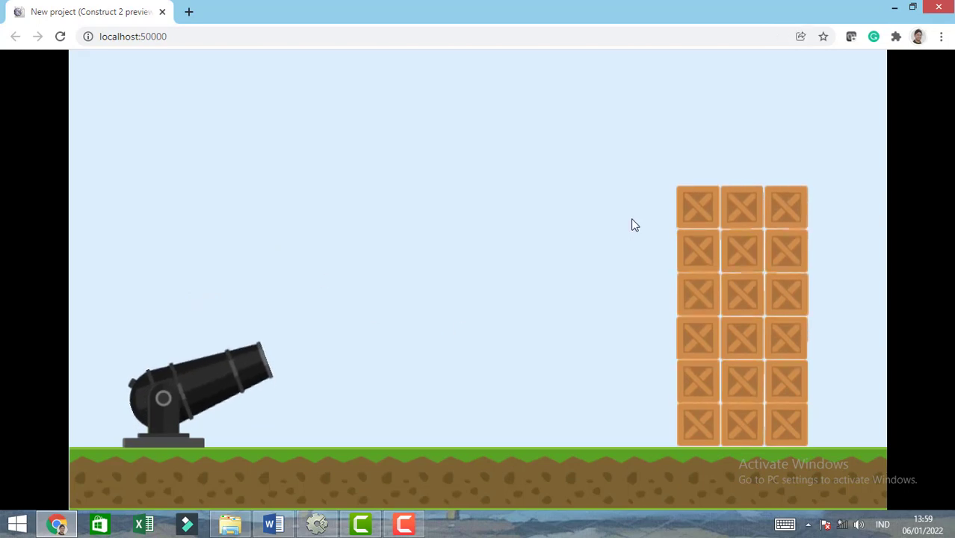
pyautogui.click(635, 224)
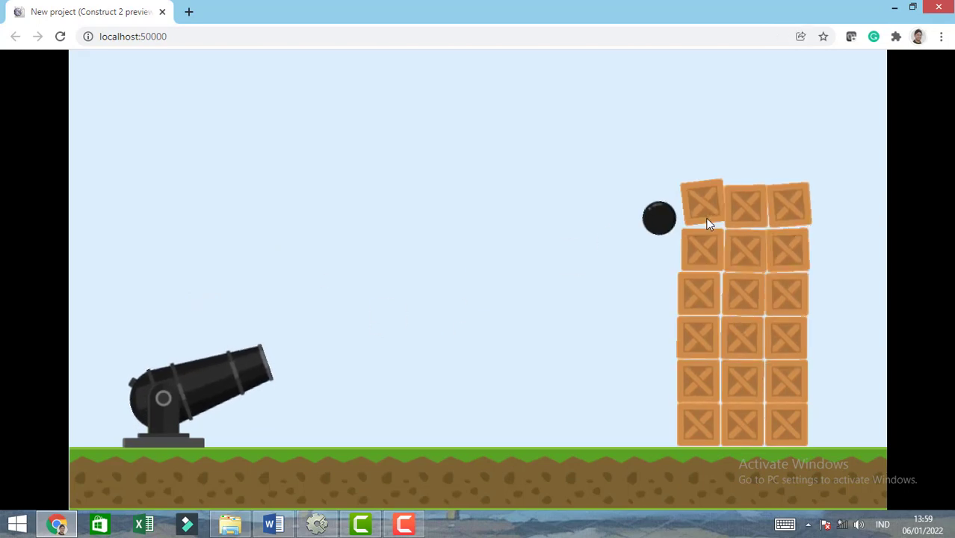
pyautogui.click(729, 252)
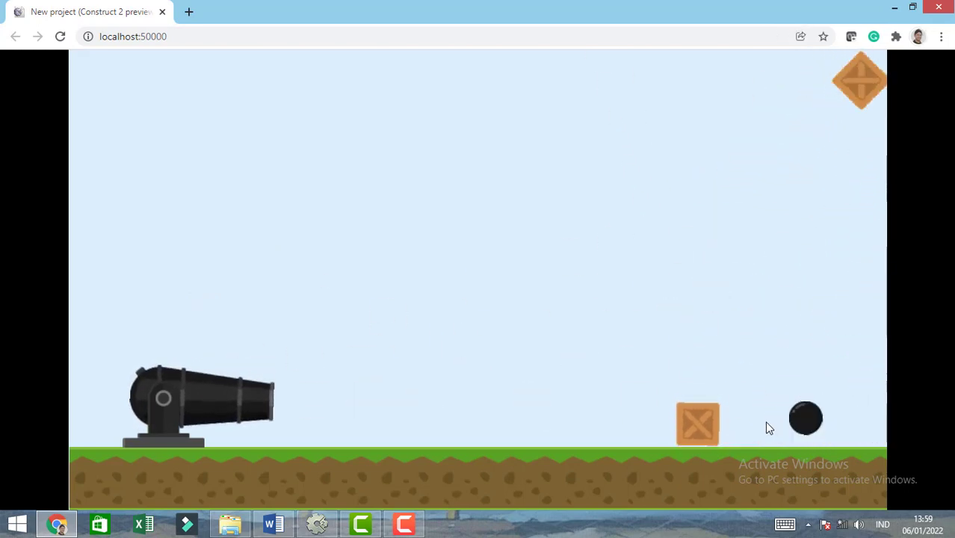
pyautogui.click(765, 420)
pyautogui.click(516, 288)
pyautogui.click(351, 248)
pyautogui.click(142, 243)
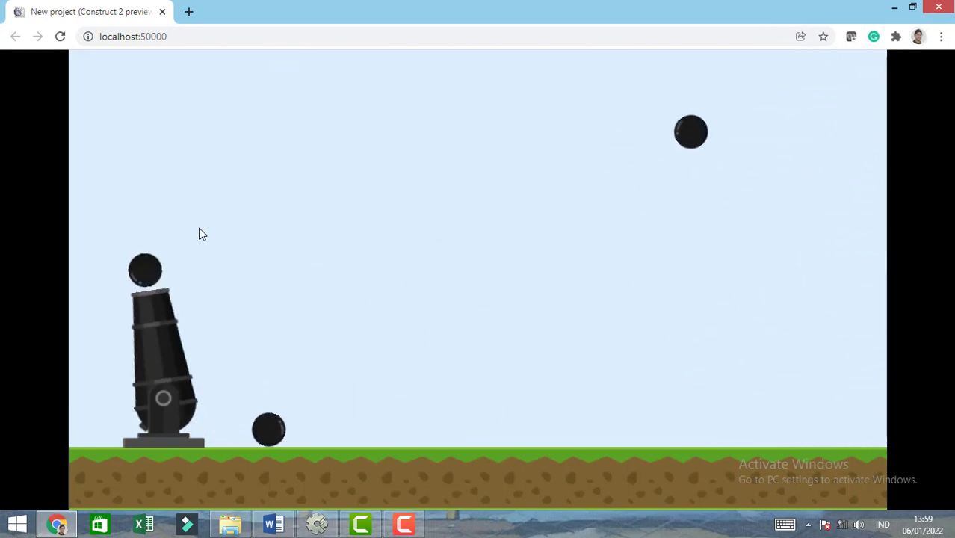
pyautogui.click(226, 235)
pyautogui.click(346, 285)
pyautogui.click(407, 304)
pyautogui.click(454, 319)
pyautogui.click(369, 267)
pyautogui.click(404, 239)
pyautogui.click(489, 284)
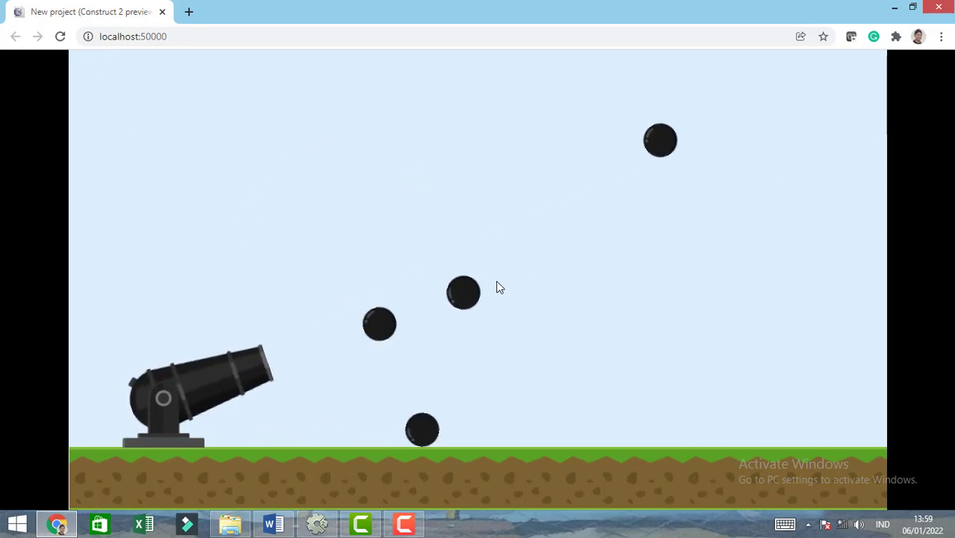
pyautogui.click(512, 291)
pyautogui.click(489, 353)
pyautogui.click(414, 247)
pyautogui.click(414, 247)
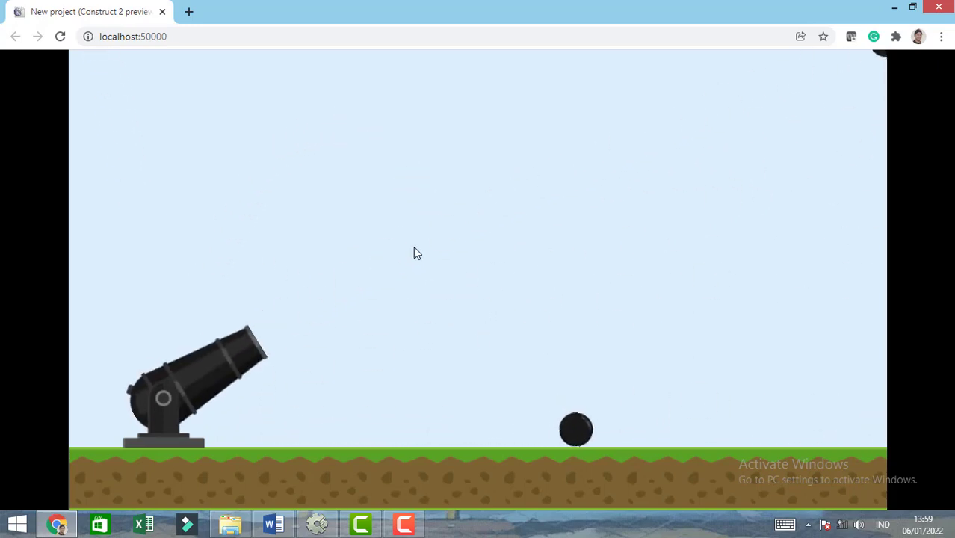
pyautogui.click(414, 247)
pyautogui.click(414, 247)
pyautogui.click(414, 247)
pyautogui.click(414, 245)
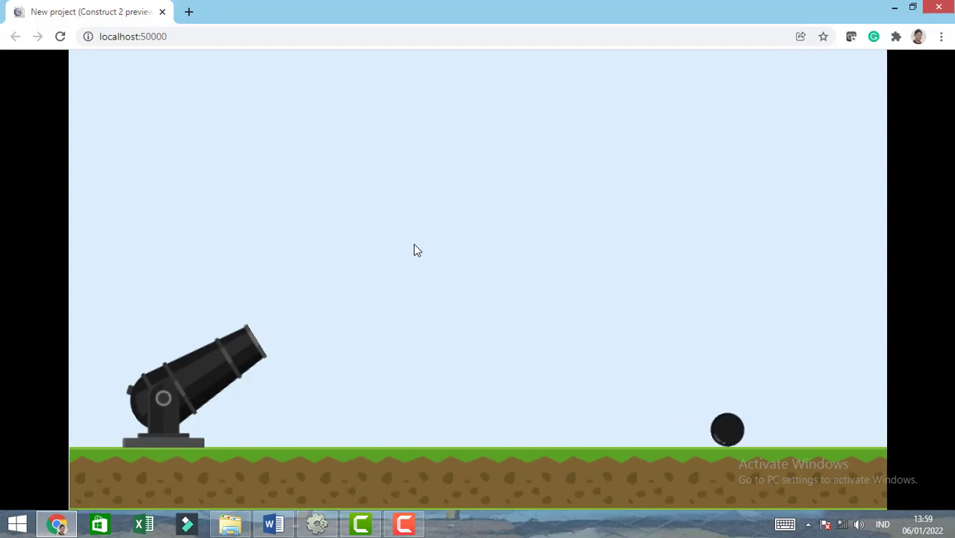